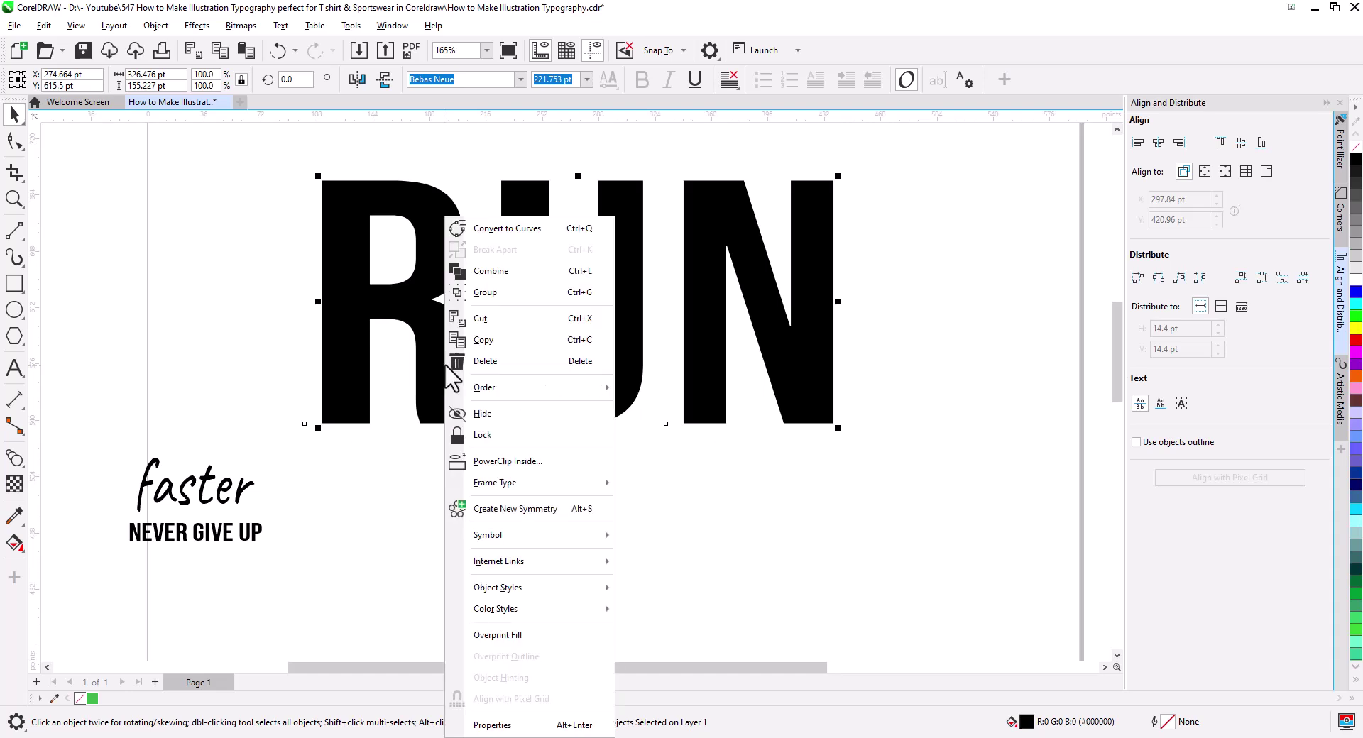
Step: Convert the letters R and N to curves and combine them into one object
click(497, 223)
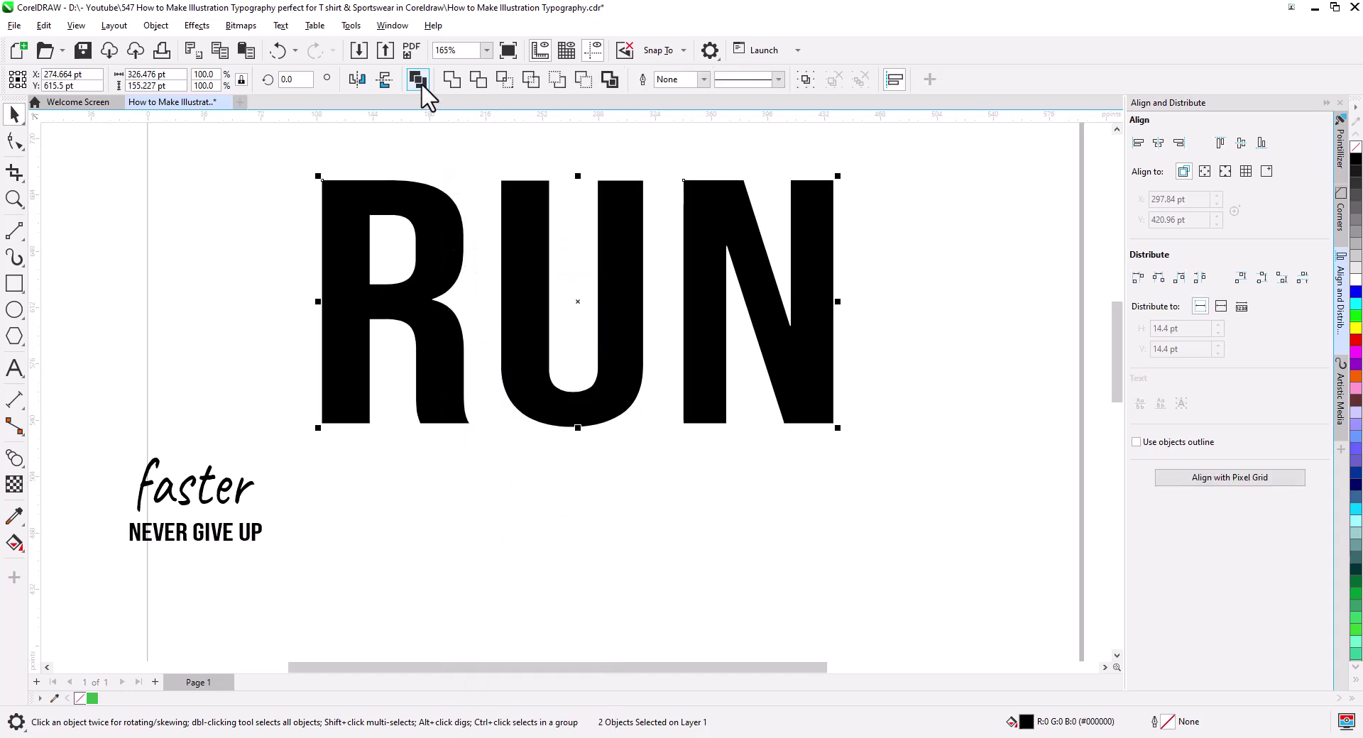
click(435, 237)
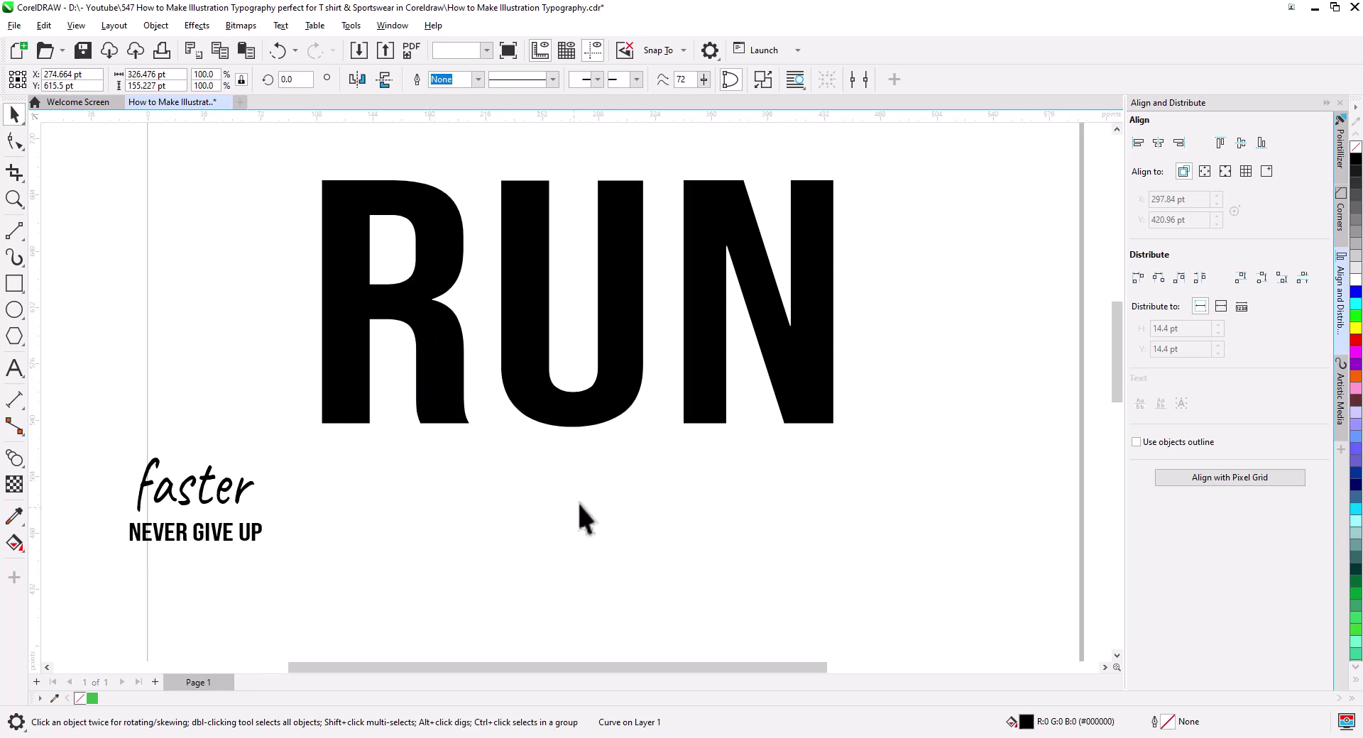
click(606, 502)
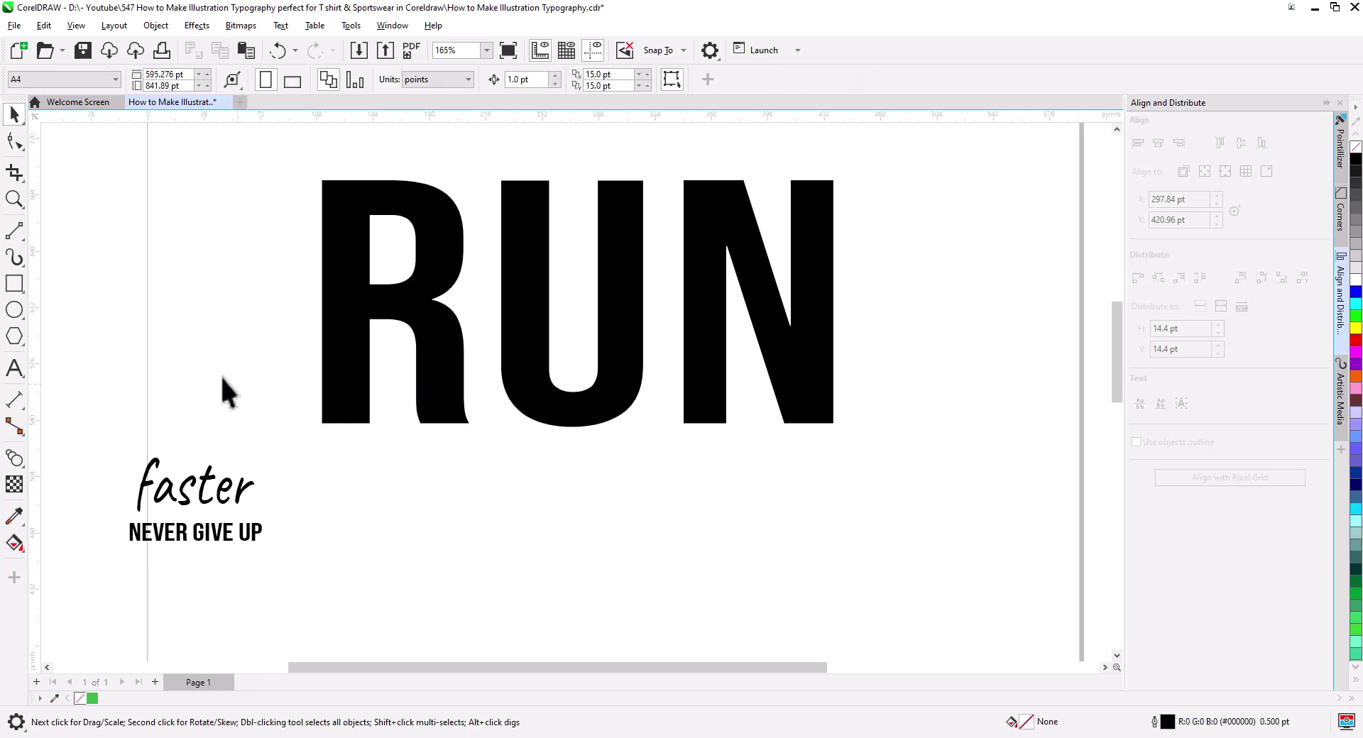
Step: Draw a straight horizontal line about 266 pt long below the RUN lettering
click(16, 236)
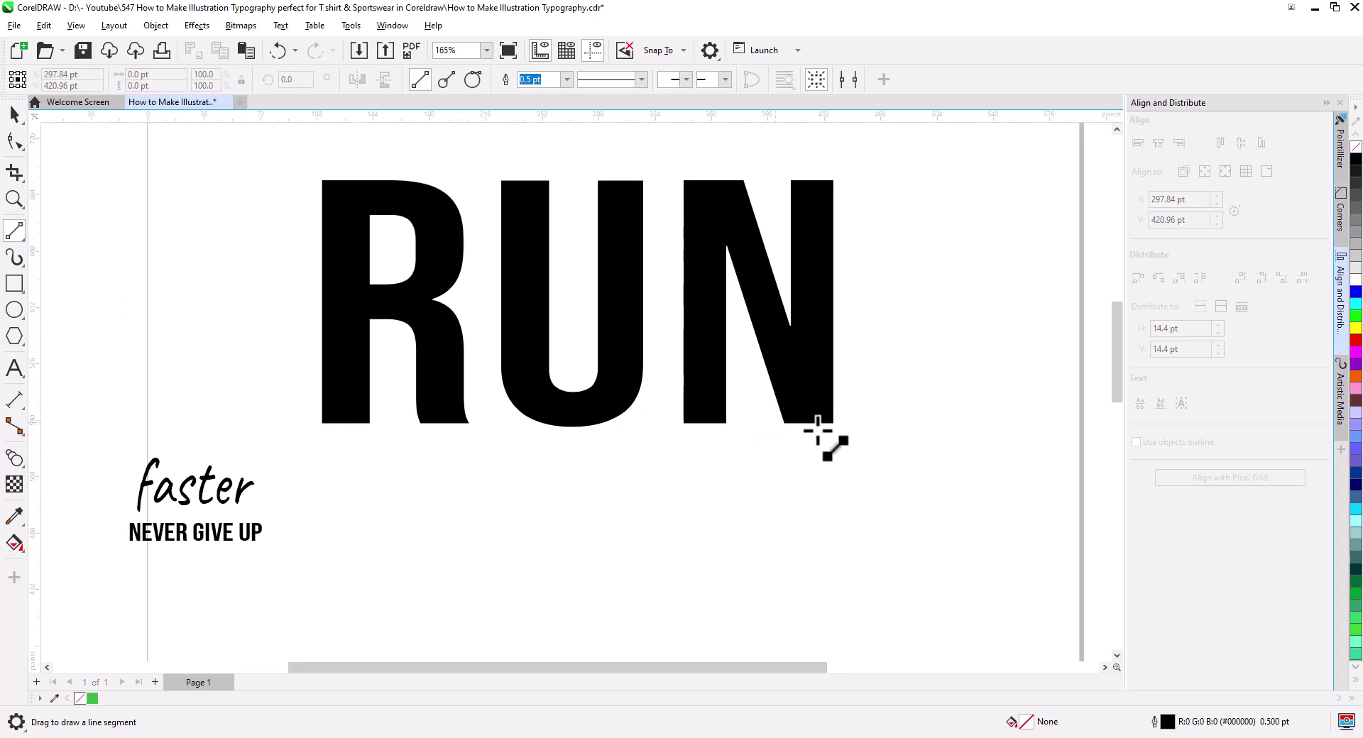
drag(871, 458, 454, 458)
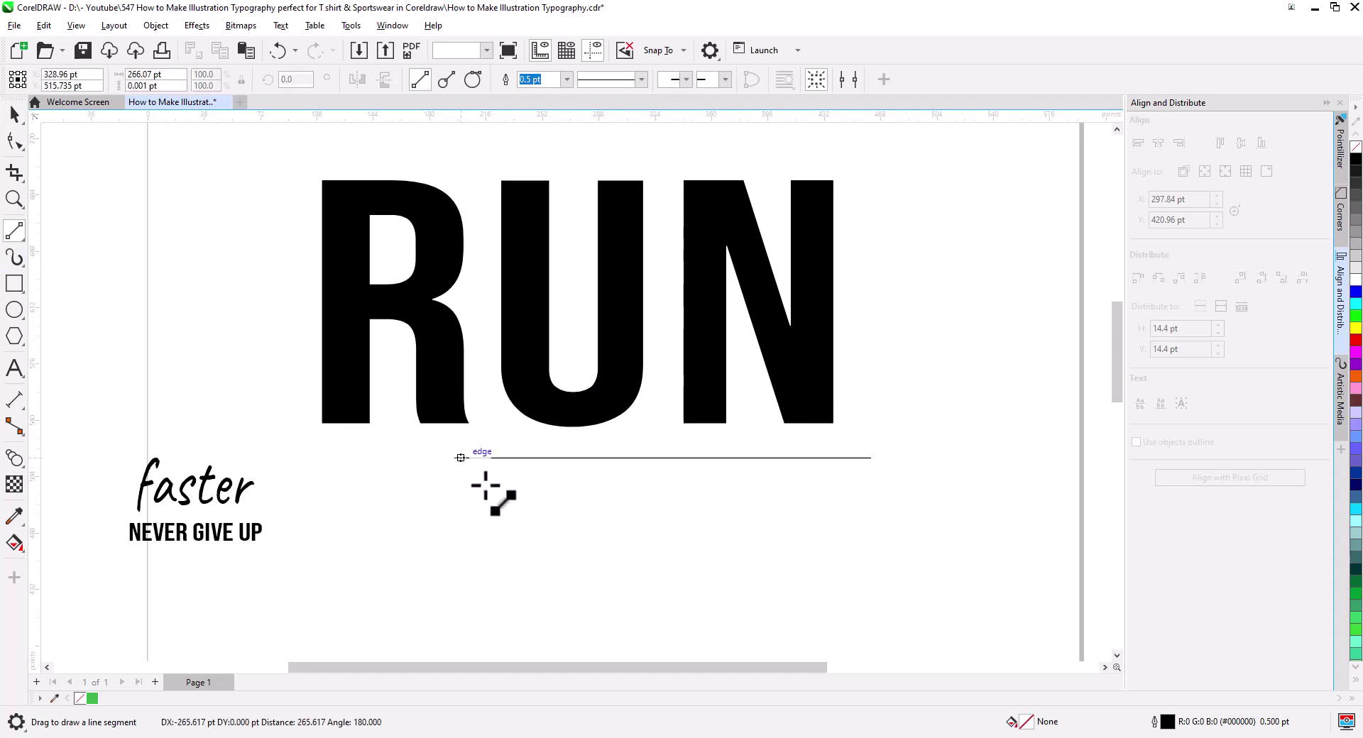
click(16, 118)
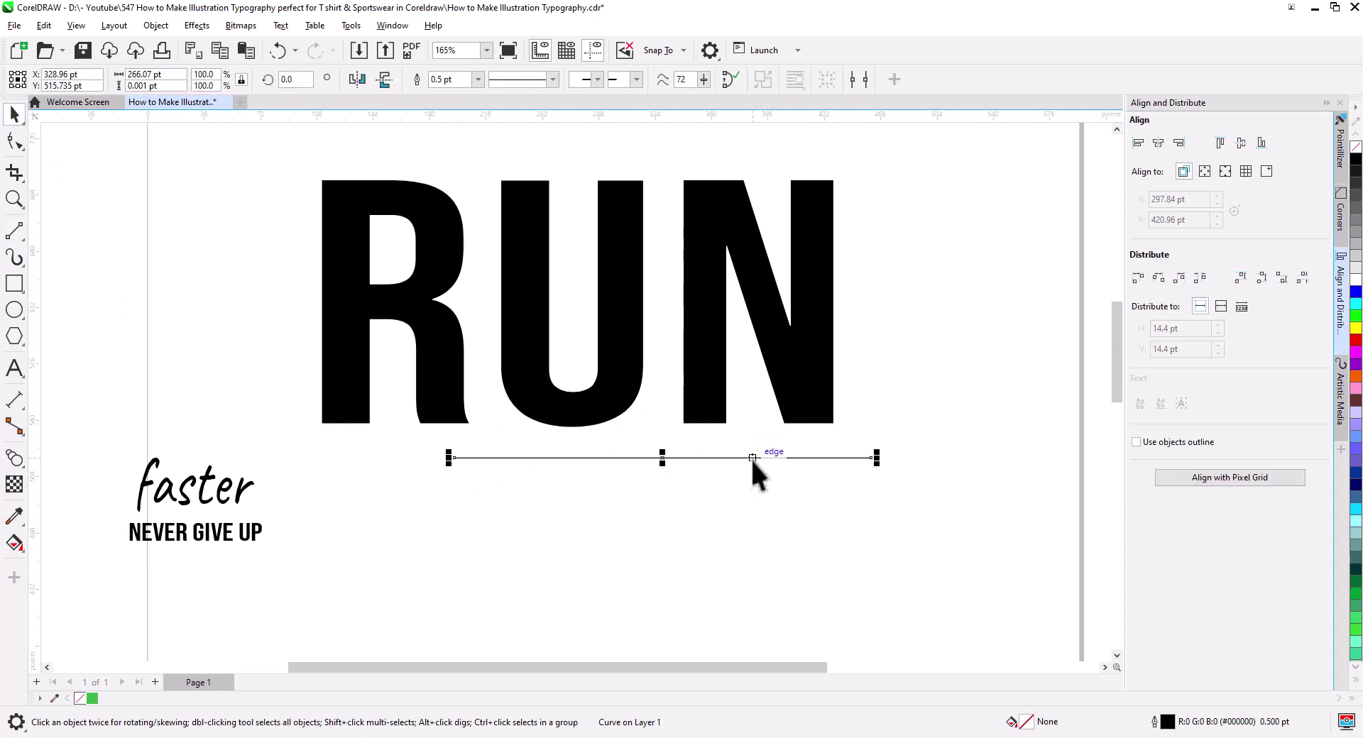
Step: Rotate the line to 45 degrees and move it up across the letters U and N
key(Escape)
click(850, 459)
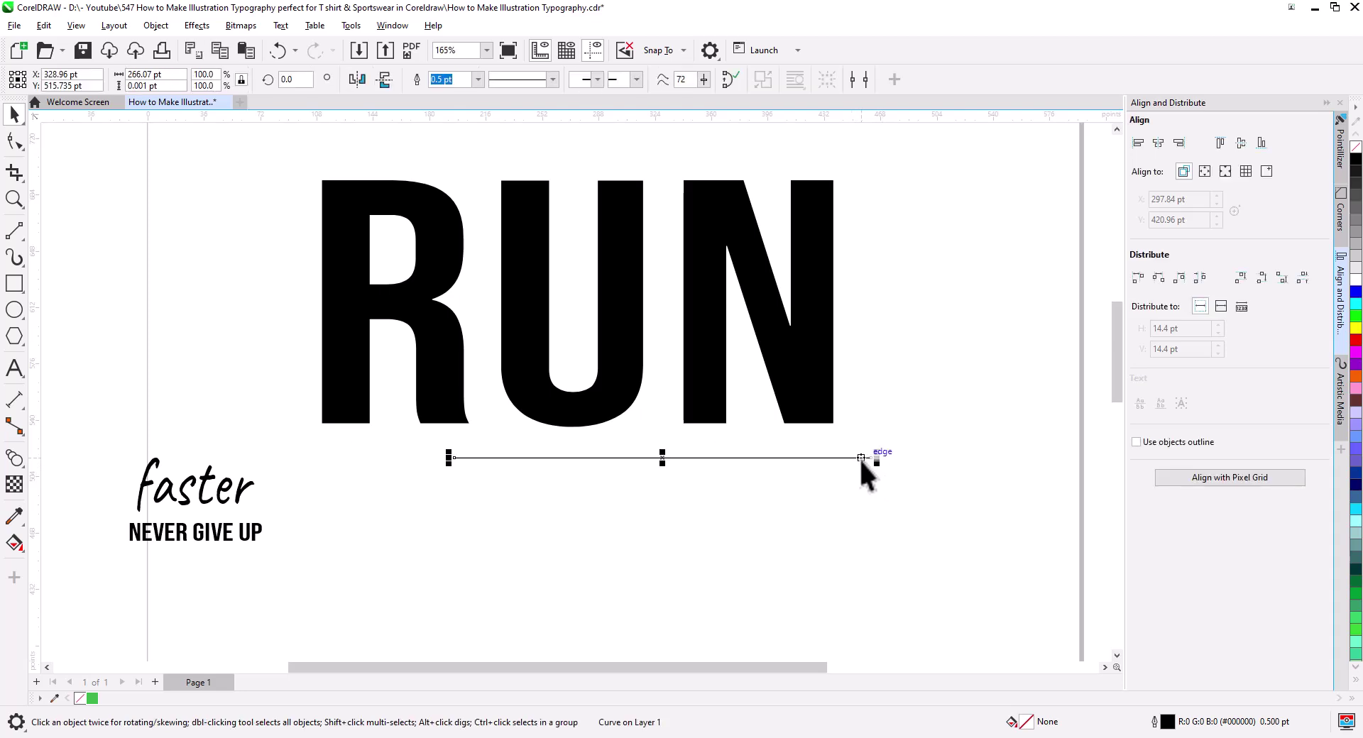
click(861, 457)
drag(881, 451, 809, 319)
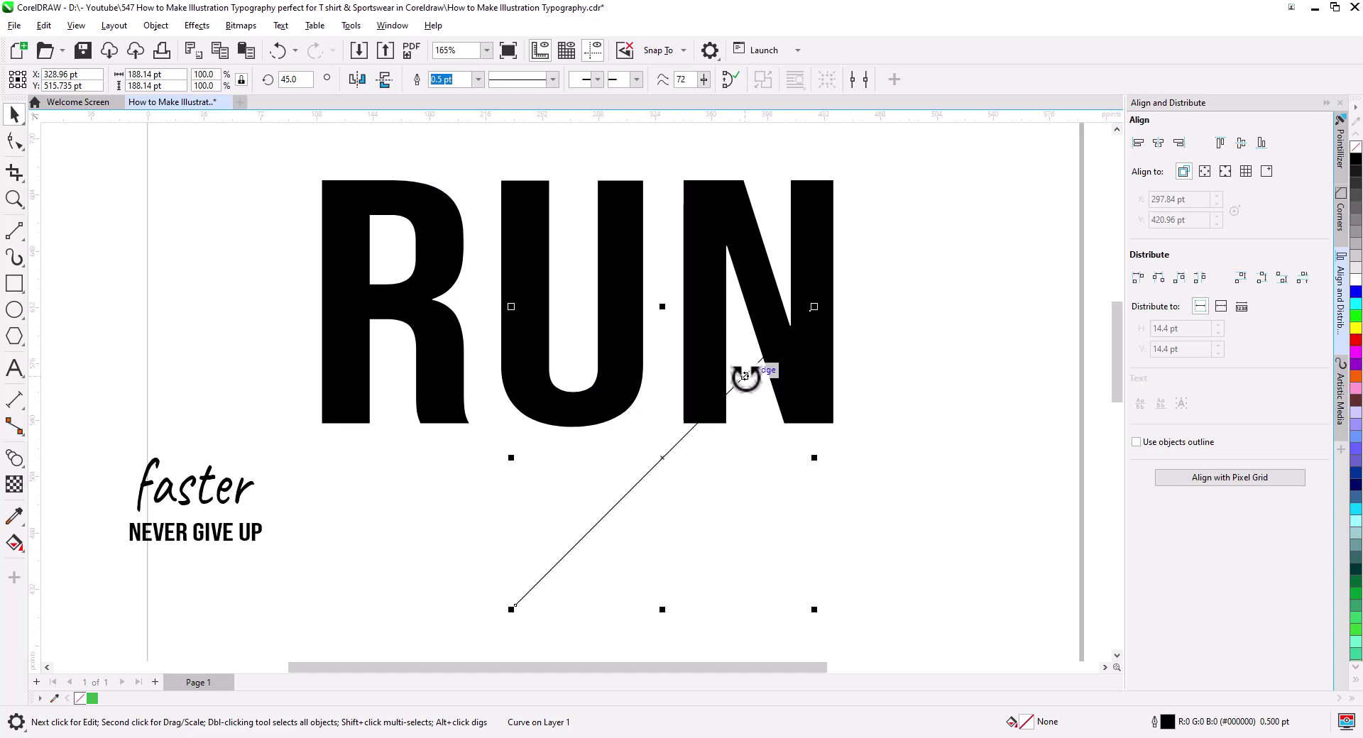
drag(745, 377, 717, 196)
Step: Set the diagonal line's outline width to 3 pt and its outline colour to red (#FF0000)
click(479, 79)
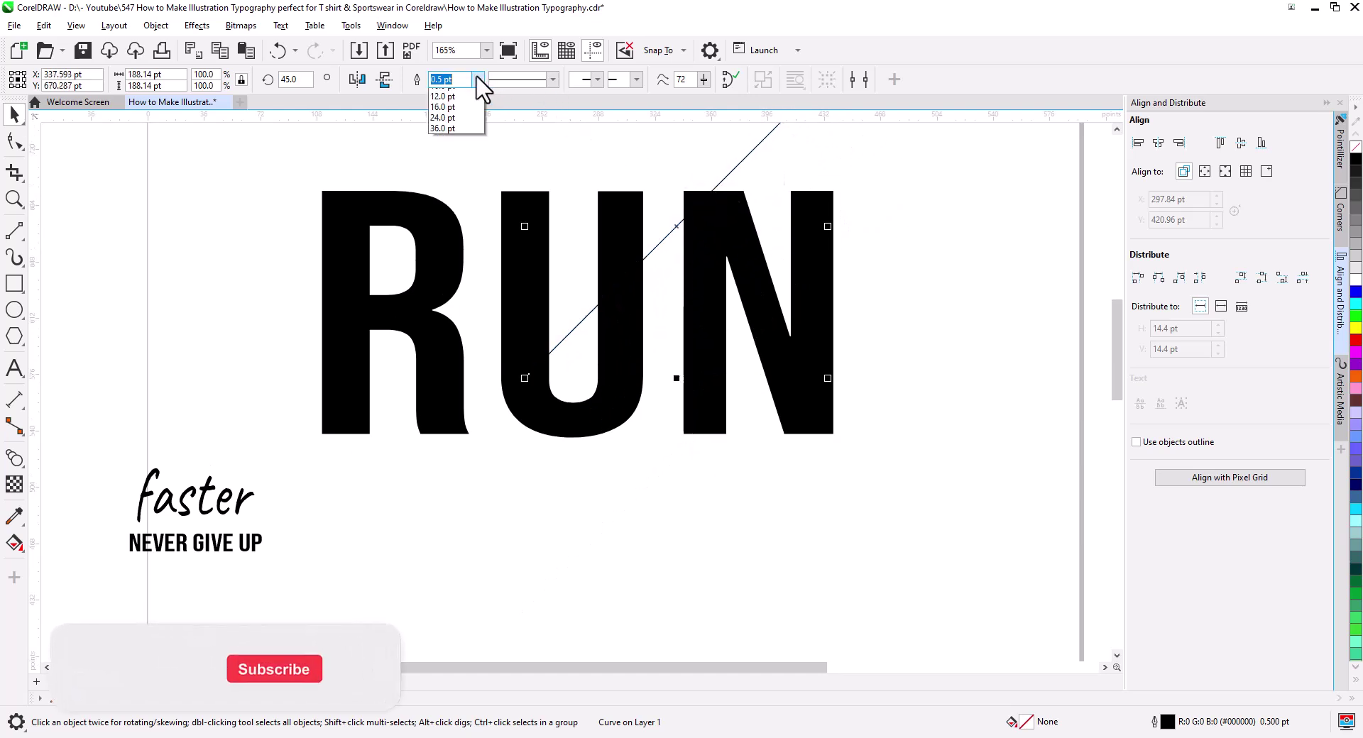
click(479, 169)
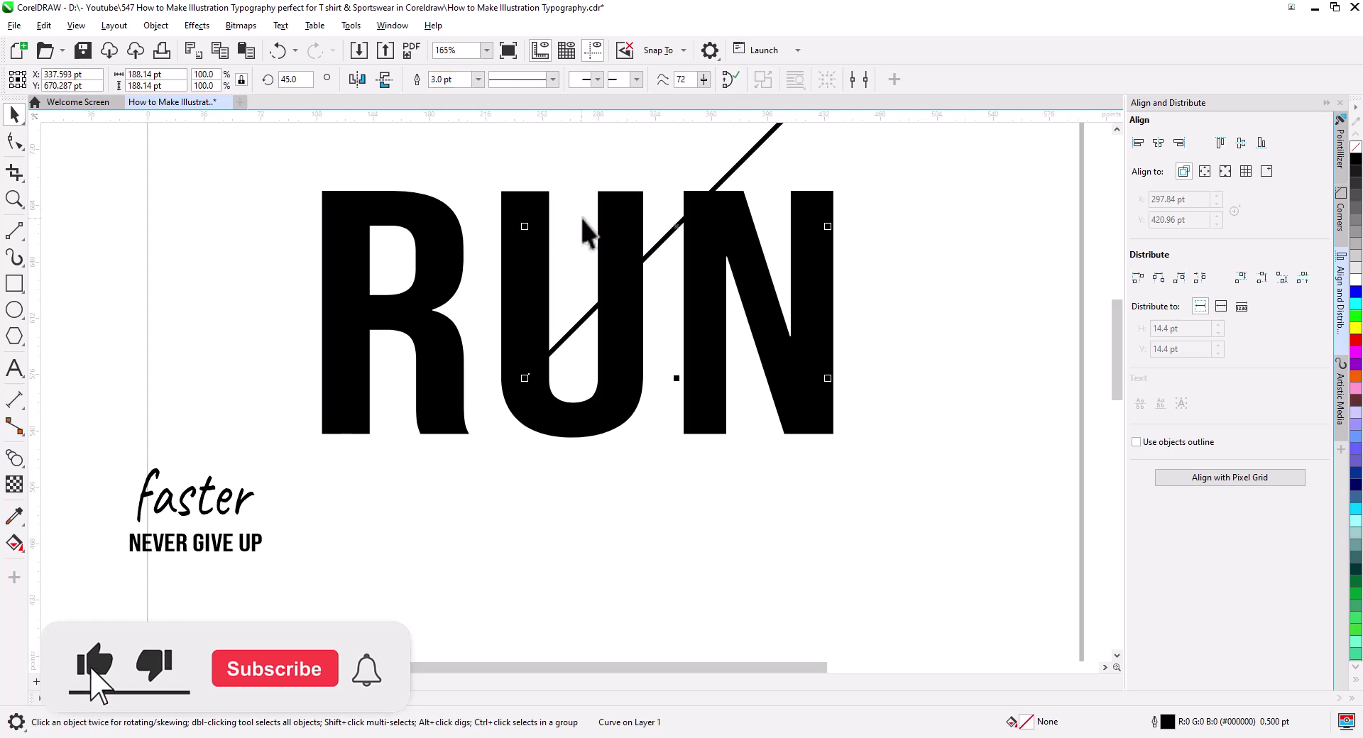
right_click(1356, 340)
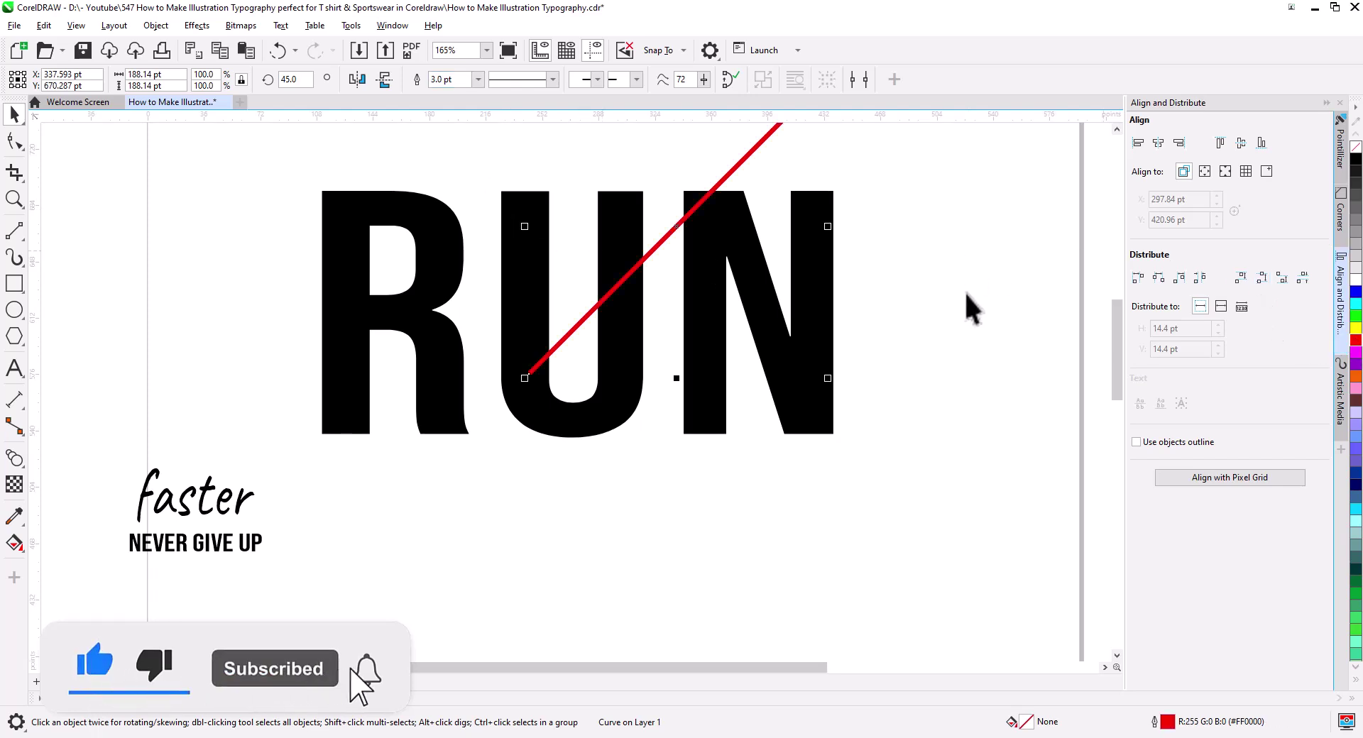
Step: Position the red line at the N's upper-left corner and place a copy of it at the N's lower-right corner
scroll(770, 204, up, 3)
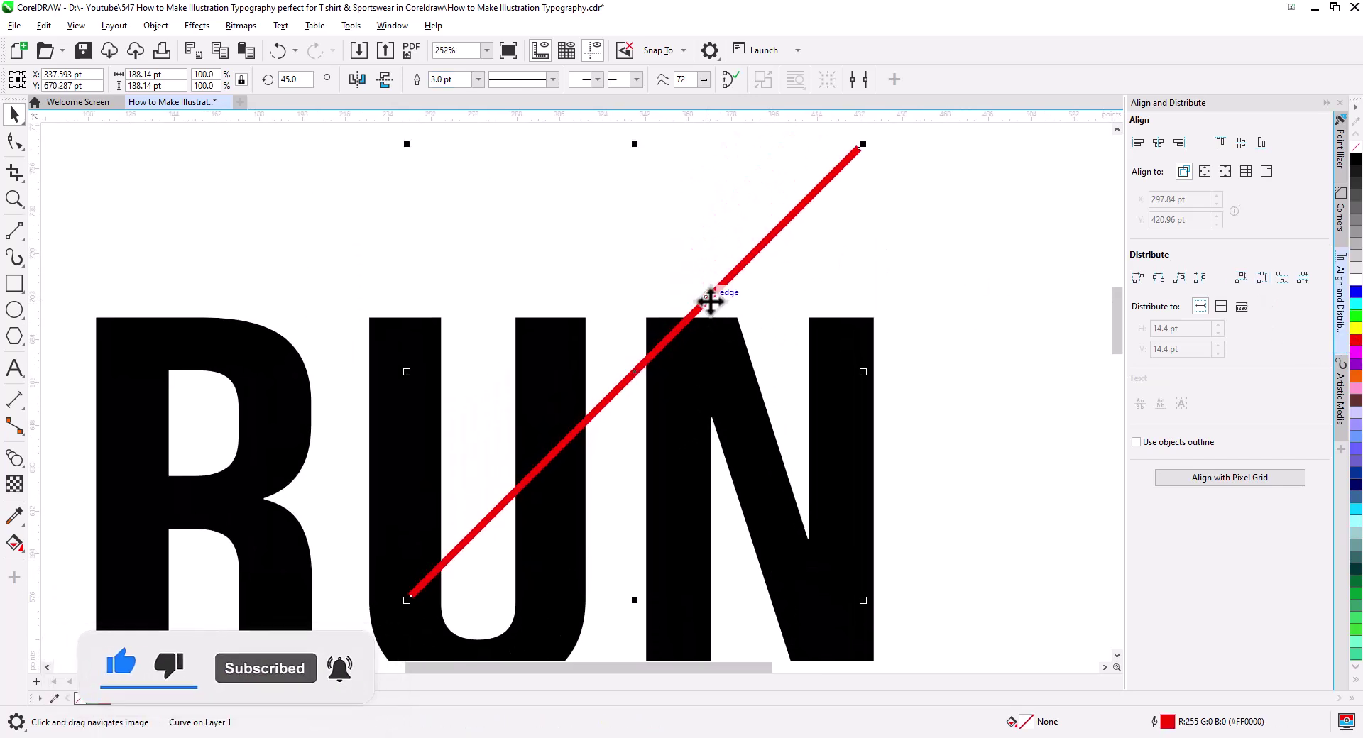
drag(715, 298, 699, 268)
scroll(754, 325, down, 4)
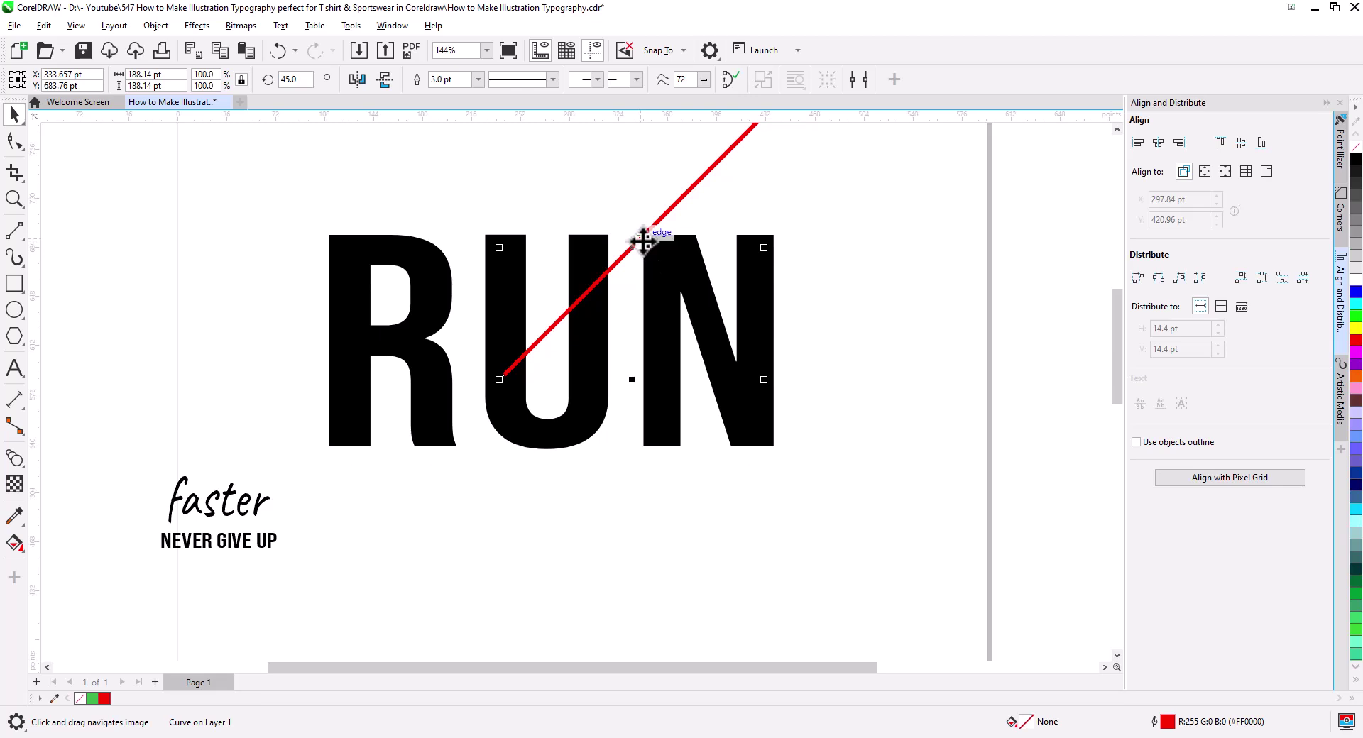
drag(642, 243, 778, 448)
click(819, 475)
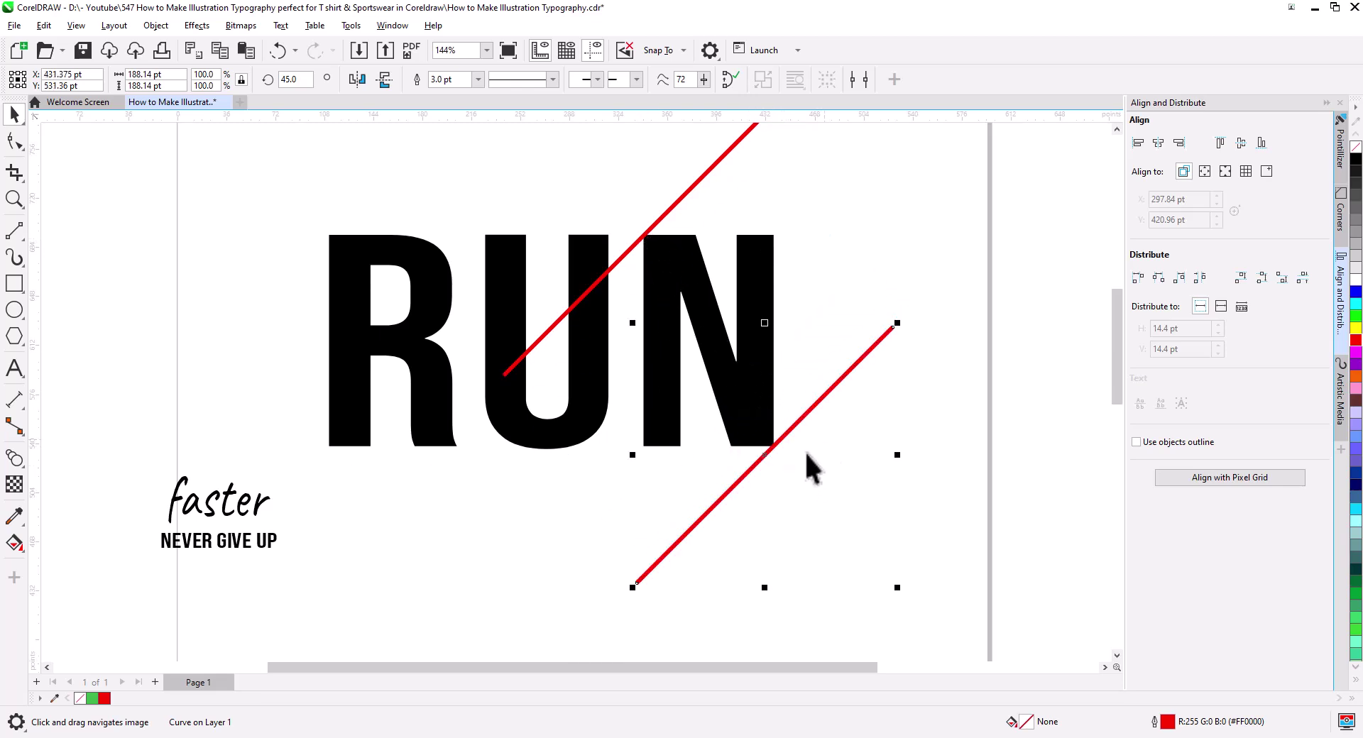
drag(769, 453, 775, 445)
click(639, 242)
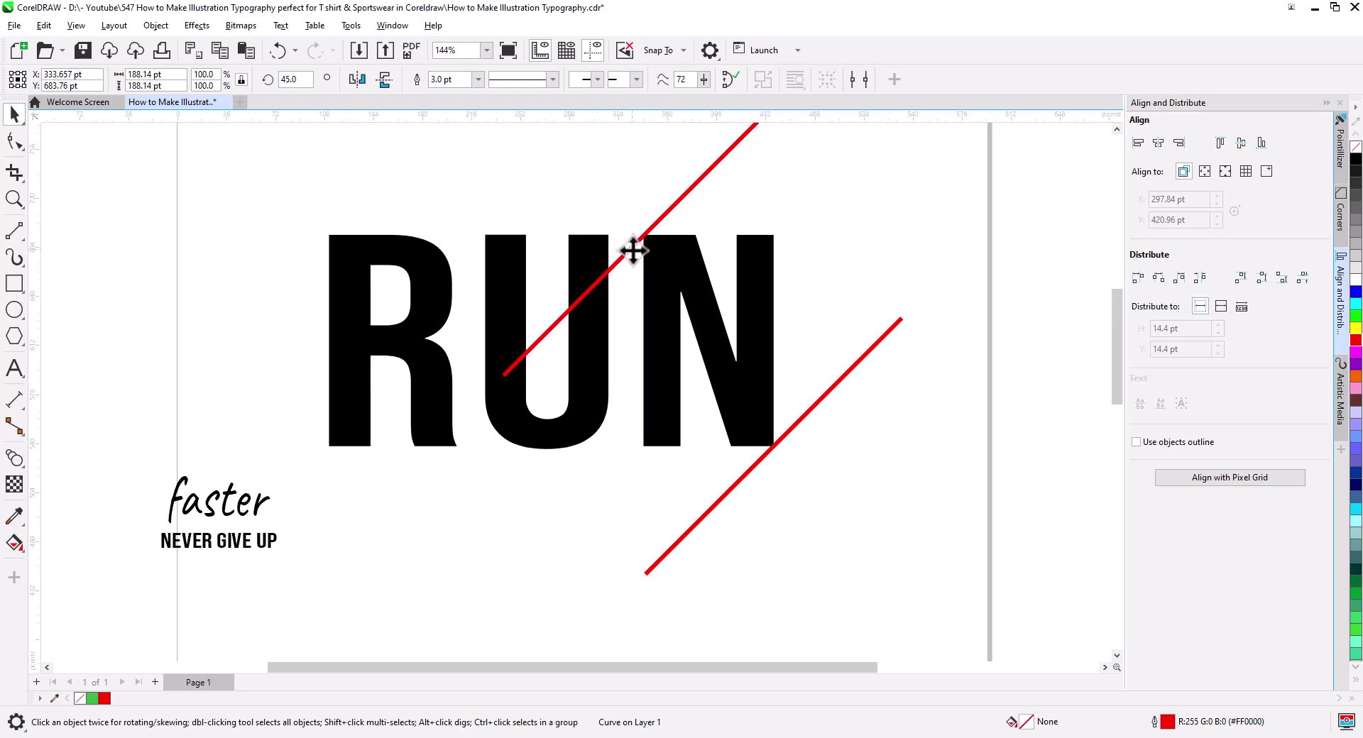
key(Escape)
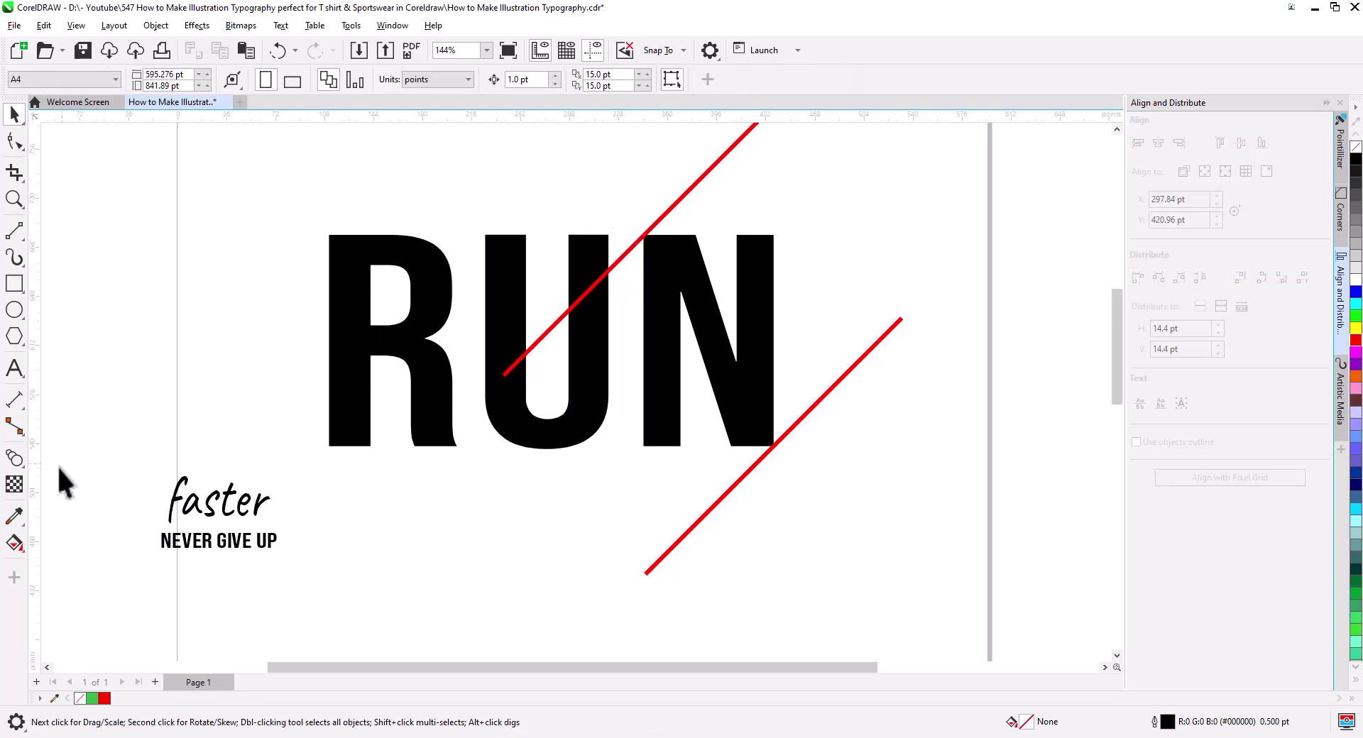
Step: Blend the upper red line into the lower red line across the letter N
click(14, 460)
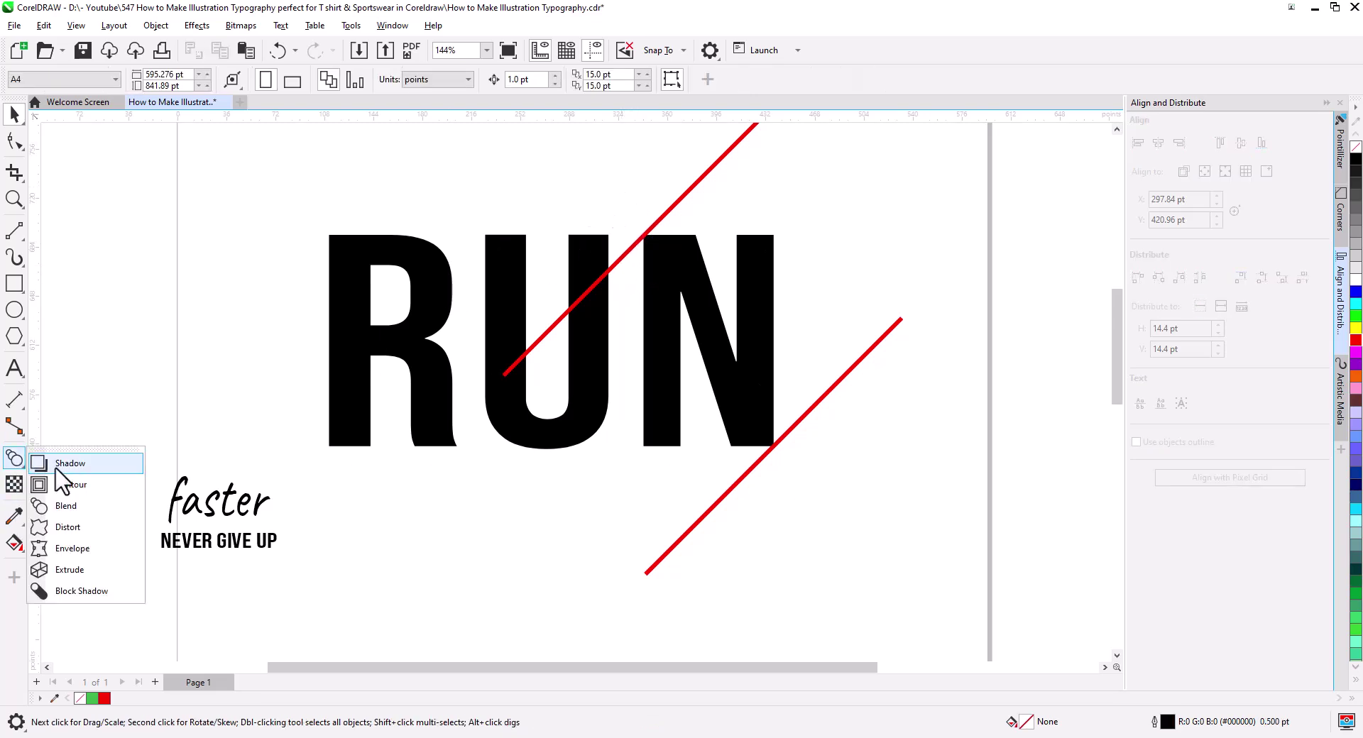
click(87, 507)
drag(697, 186, 841, 415)
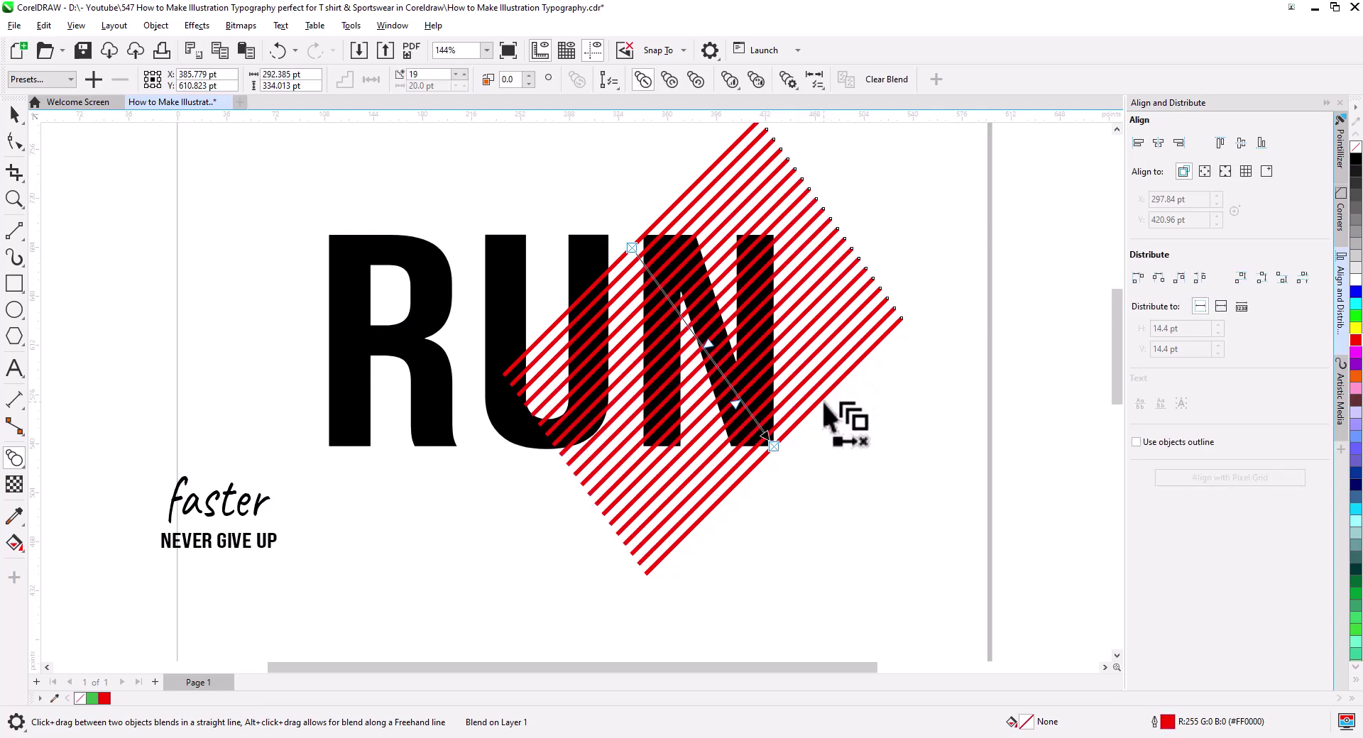
Step: Increase the number of blend steps between the two red lines to 30
click(467, 74)
click(467, 74)
click(466, 74)
click(467, 73)
click(466, 73)
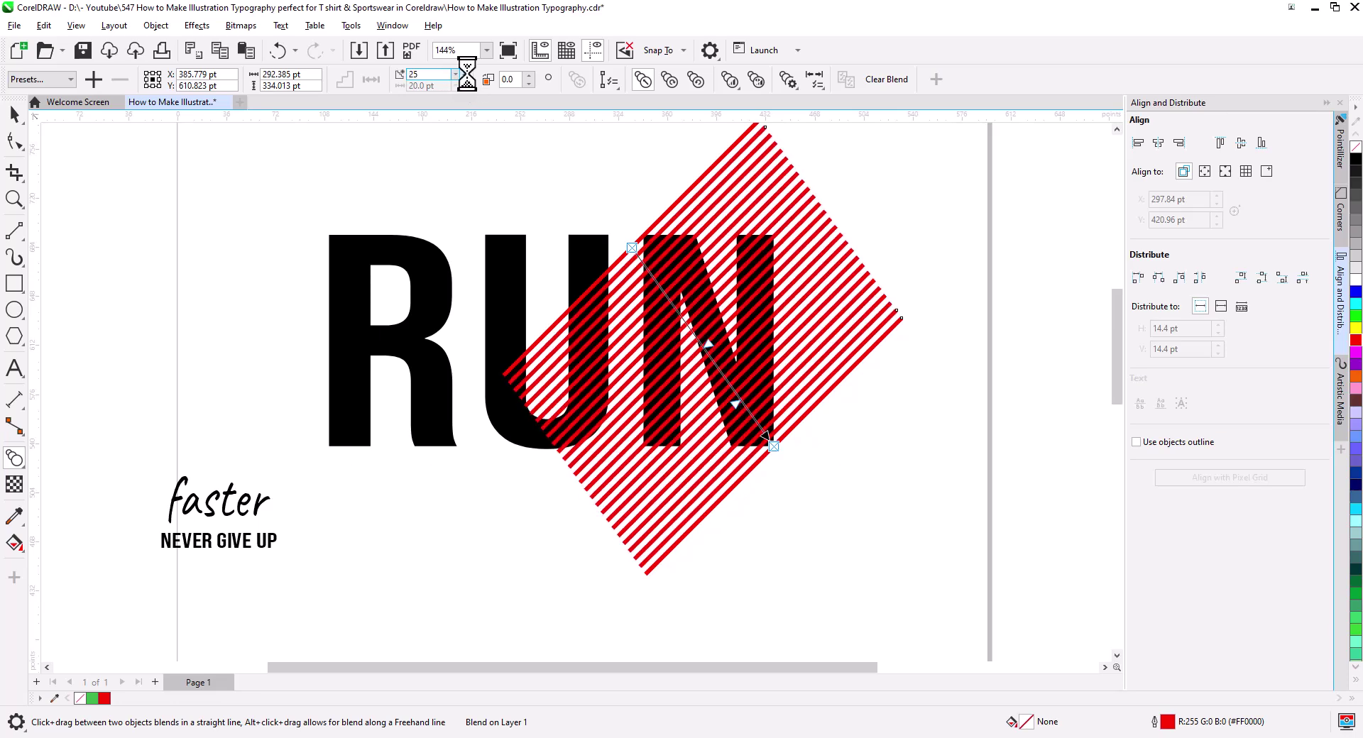
click(467, 74)
click(467, 74)
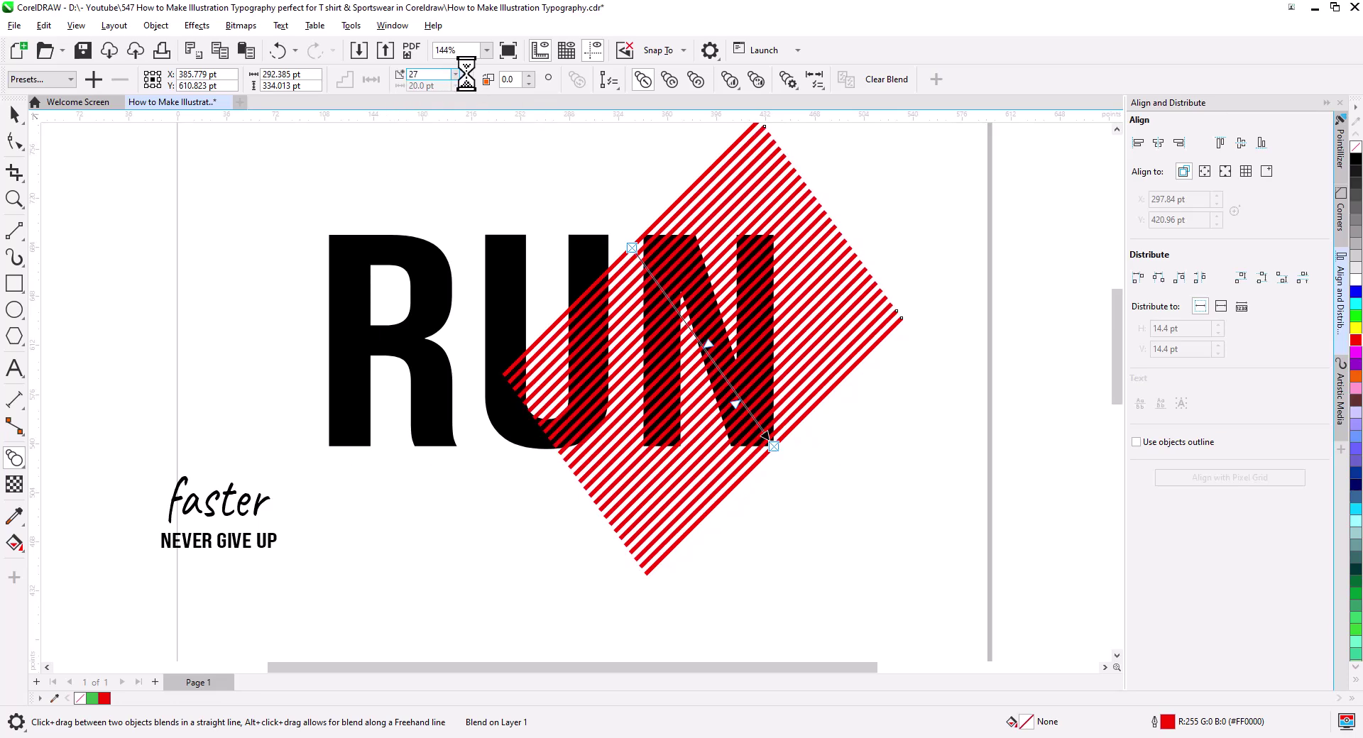
click(467, 74)
click(466, 74)
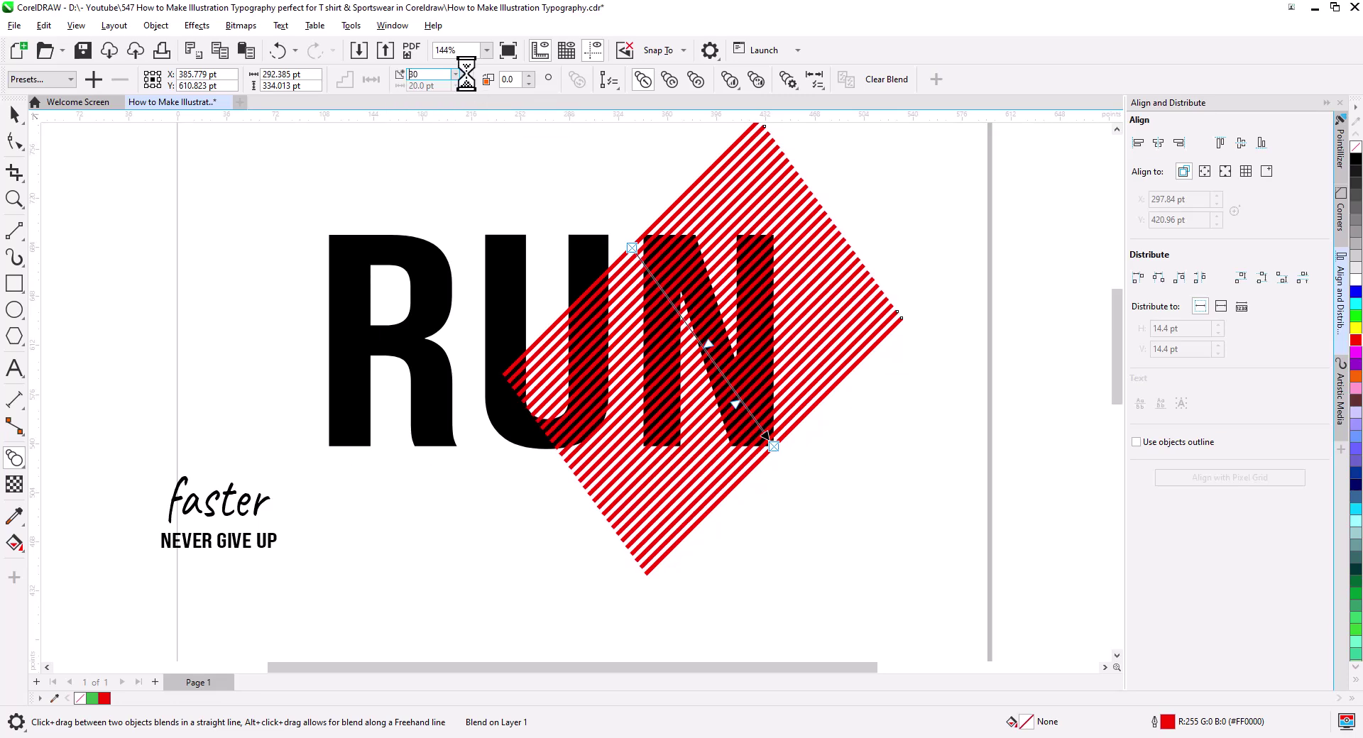
click(467, 73)
Step: Break the blend apart into separate lines and combine all of them into a single curve
click(14, 113)
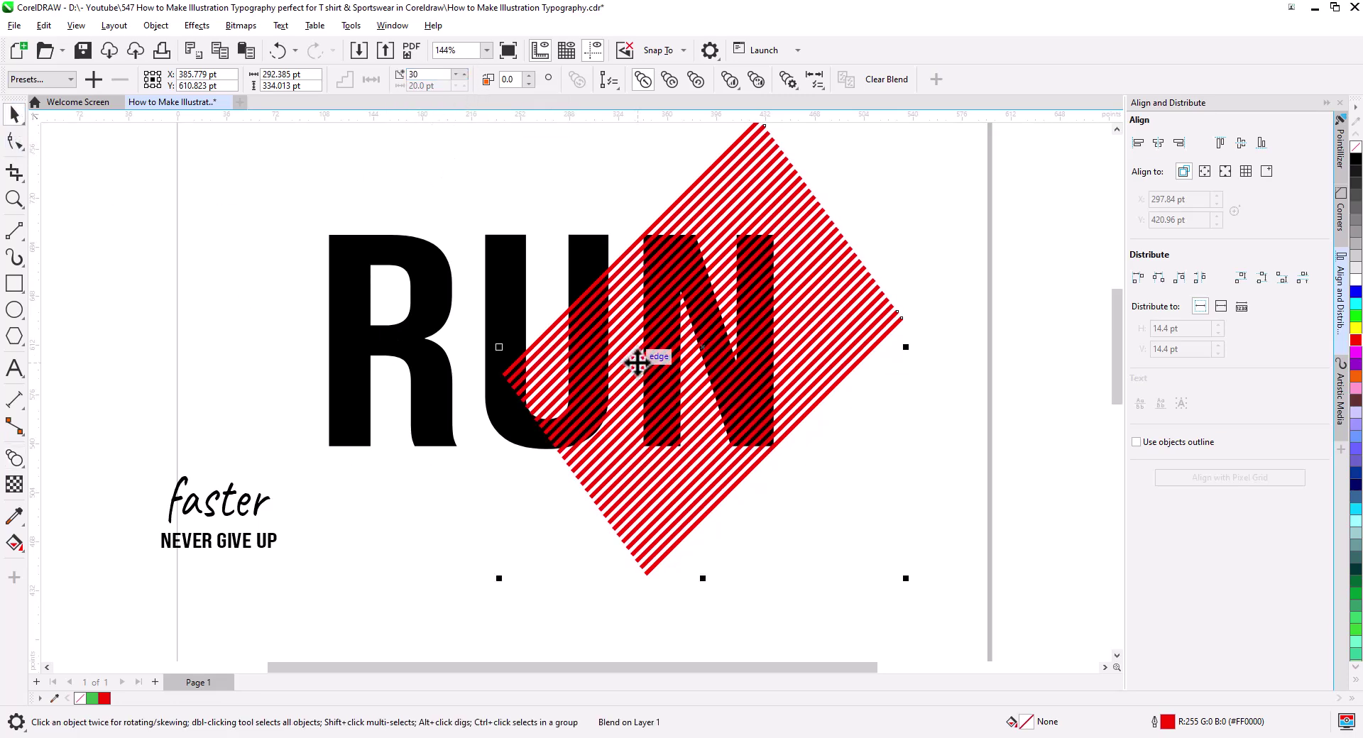
right_click(817, 233)
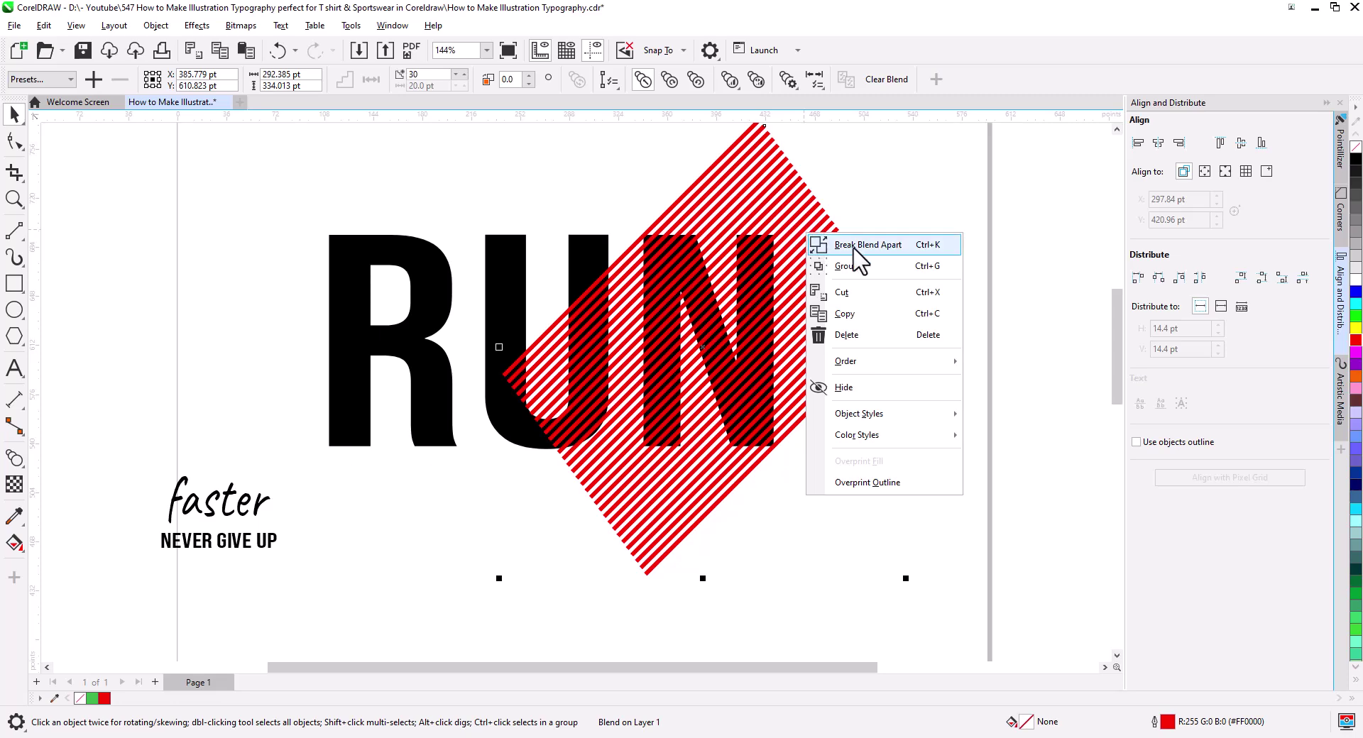
click(830, 244)
click(859, 80)
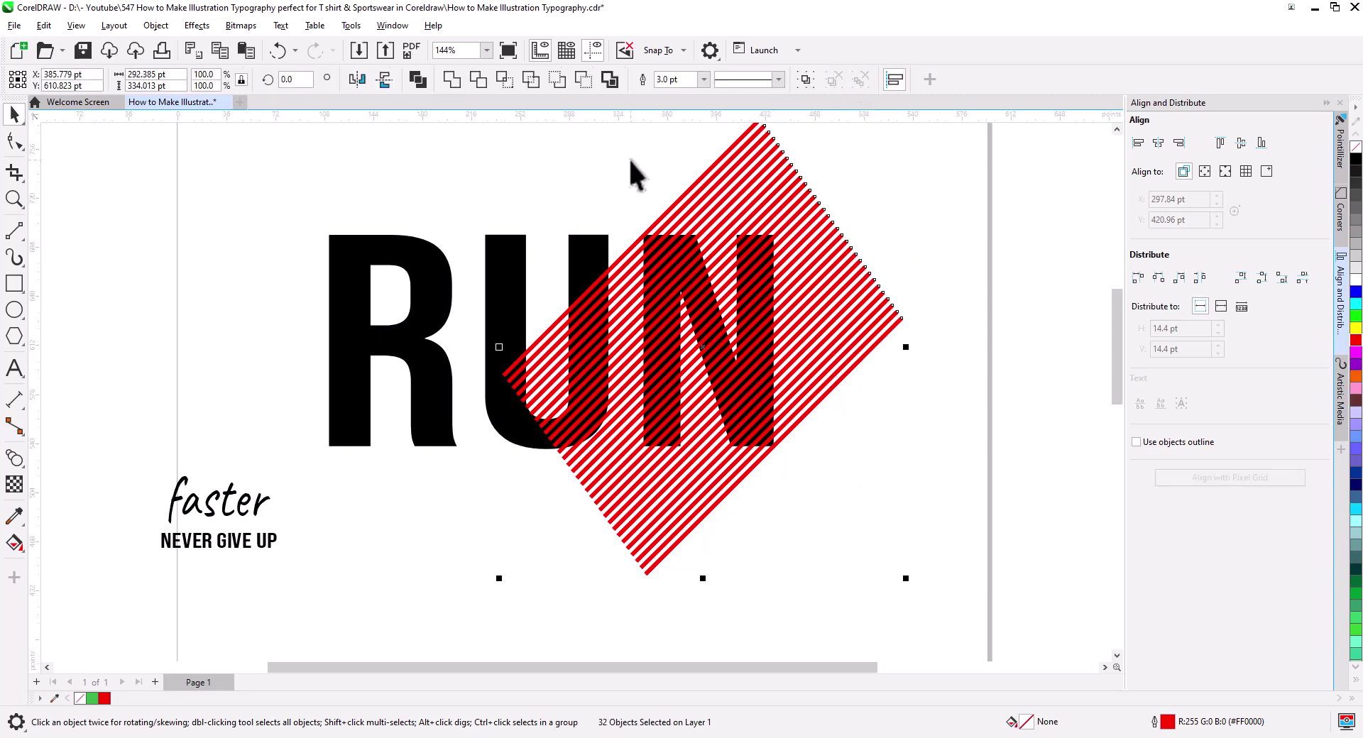
click(418, 80)
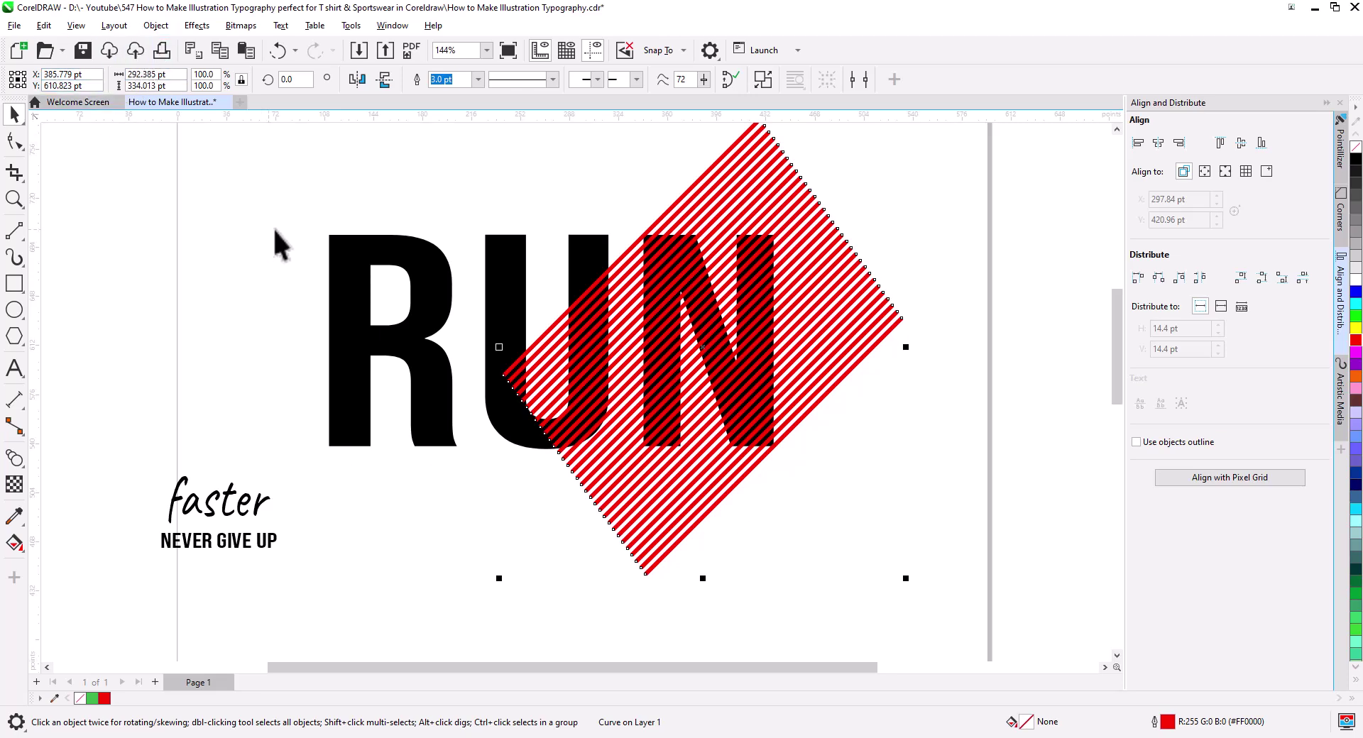
Step: Convert the stripes' outline to an object and place a copy of the stripes over the letter R
click(156, 25)
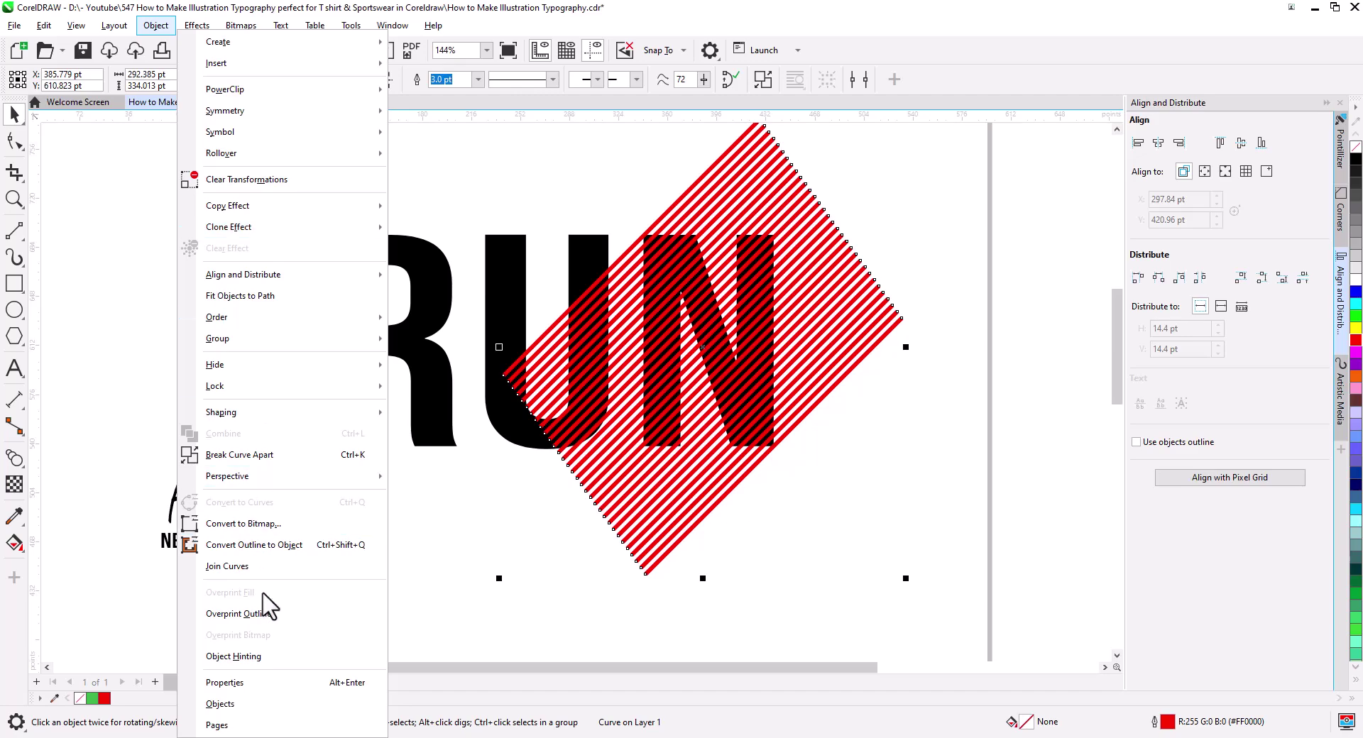
click(270, 548)
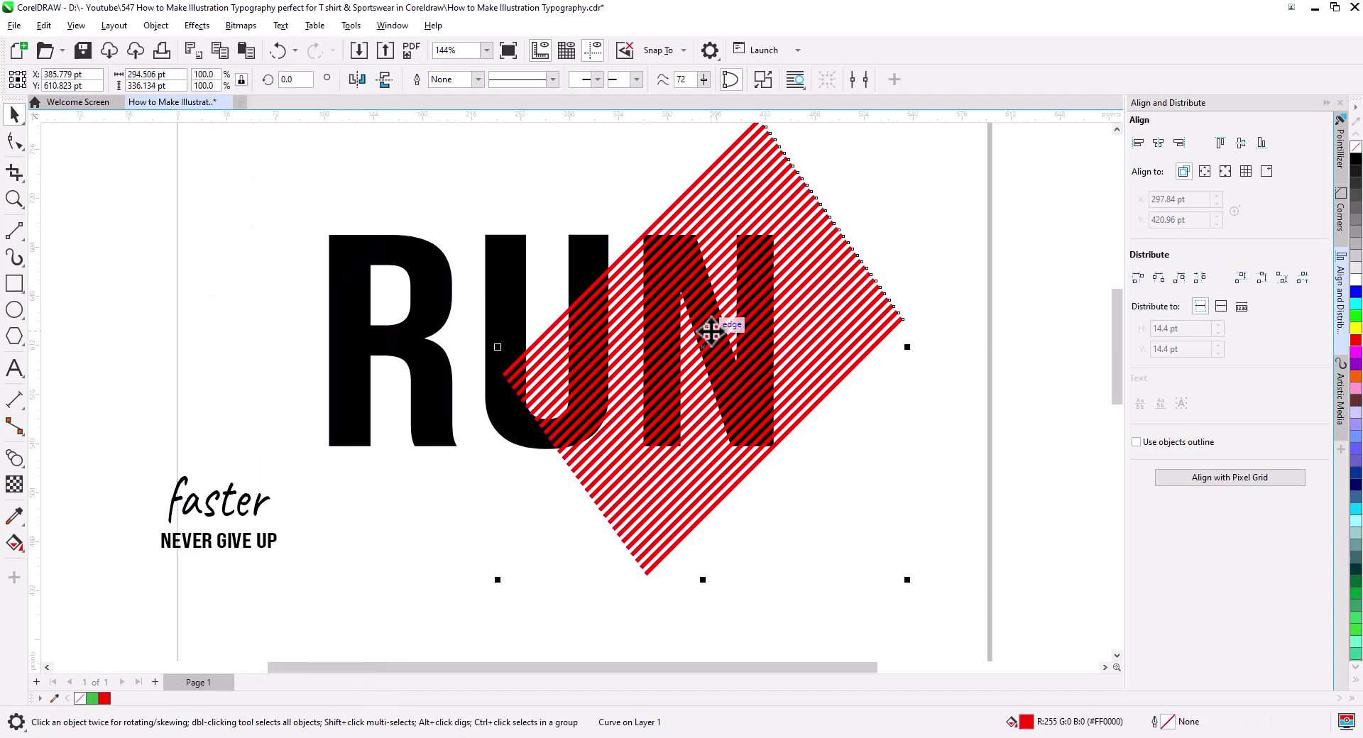
drag(855, 268, 537, 298)
click(599, 330)
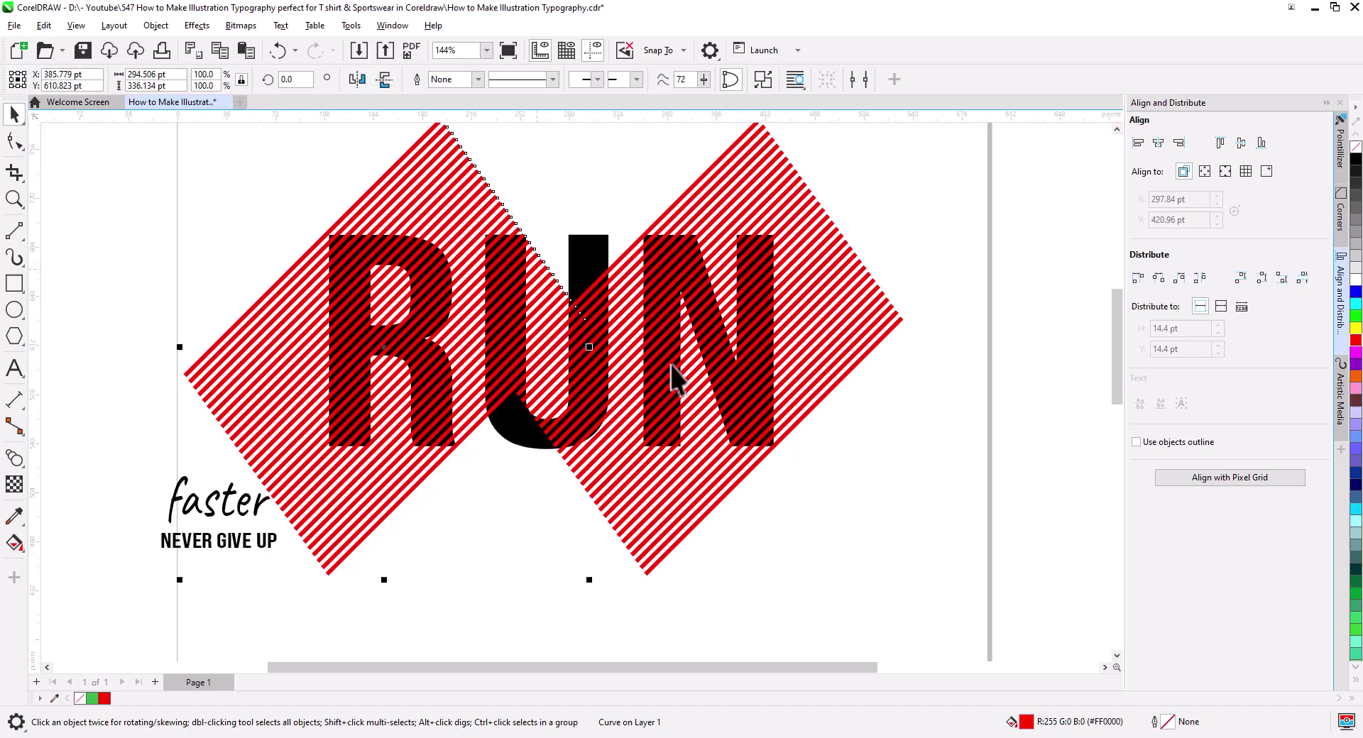
Step: Intersect the copied stripes with the black letter R, and delete that full stripe copy
click(576, 204)
scroll(384, 224, up, 5)
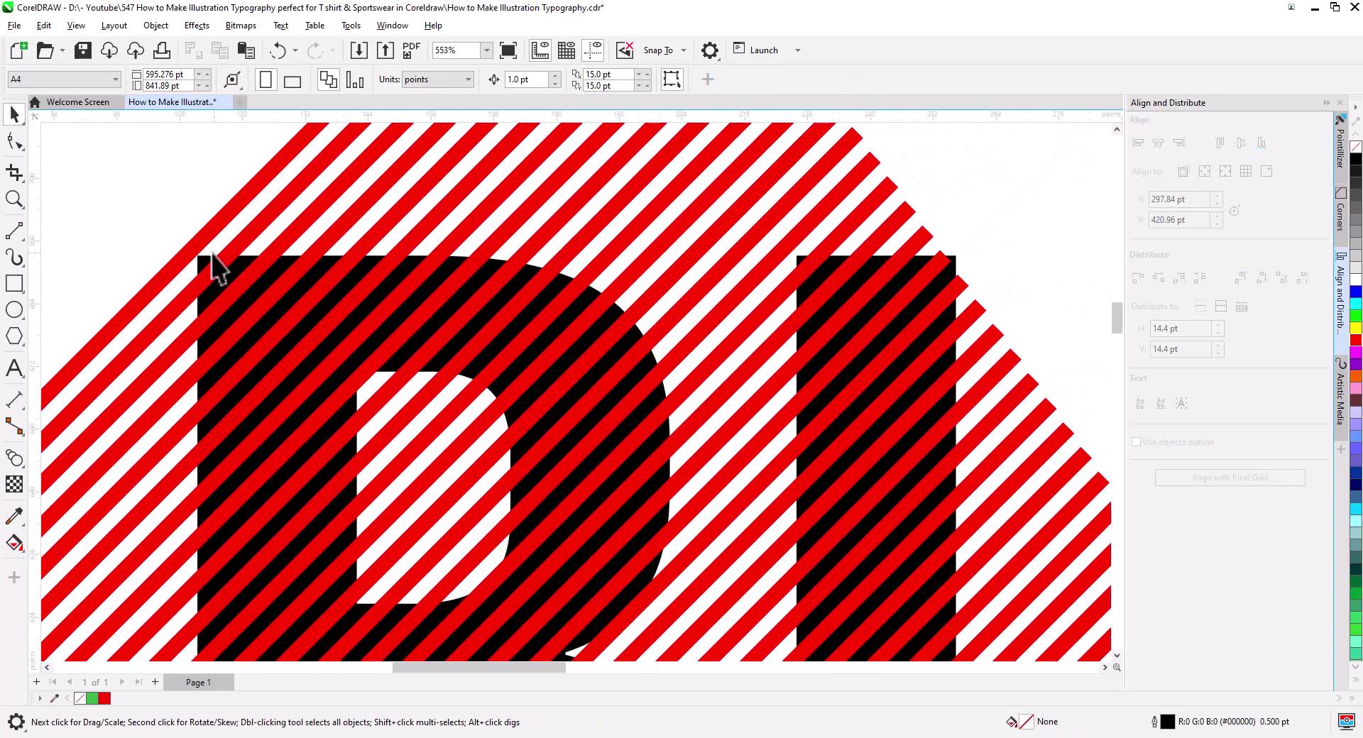
drag(201, 257, 296, 243)
click(182, 281)
click(281, 227)
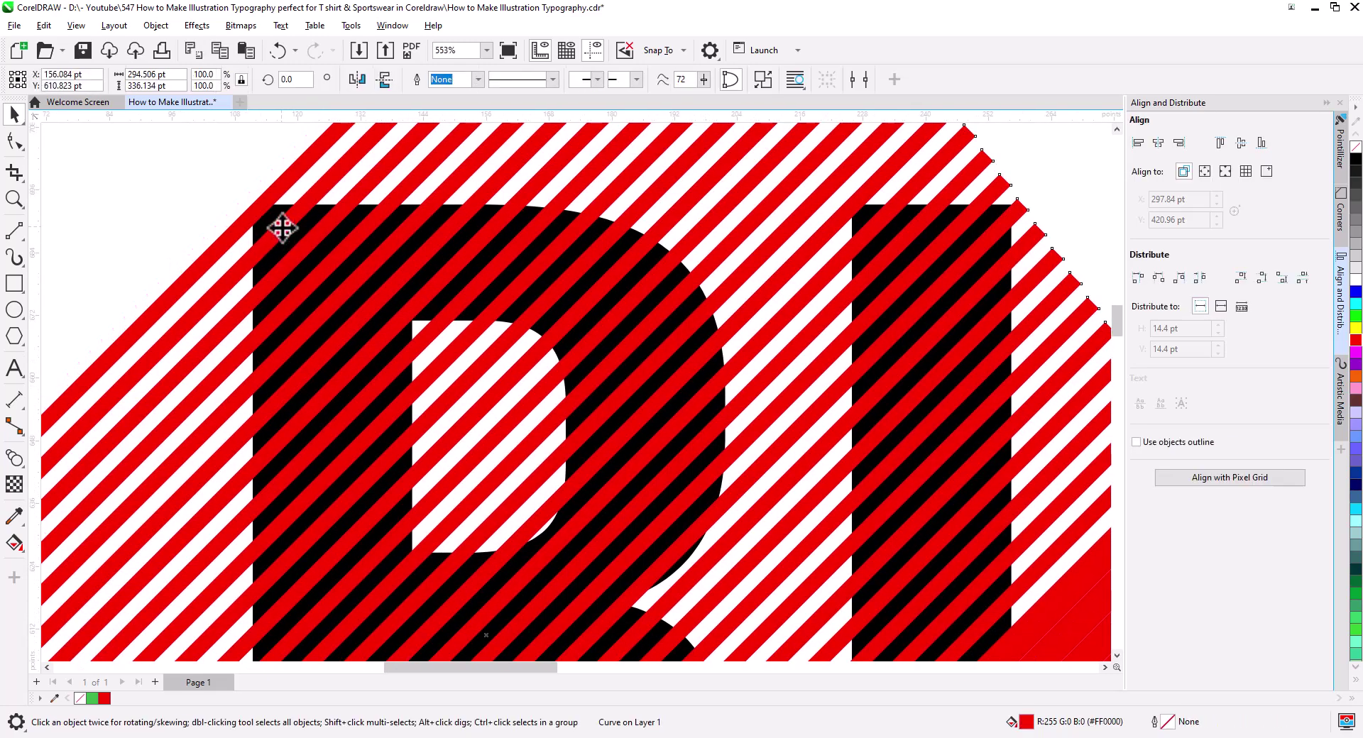
shift+click(354, 226)
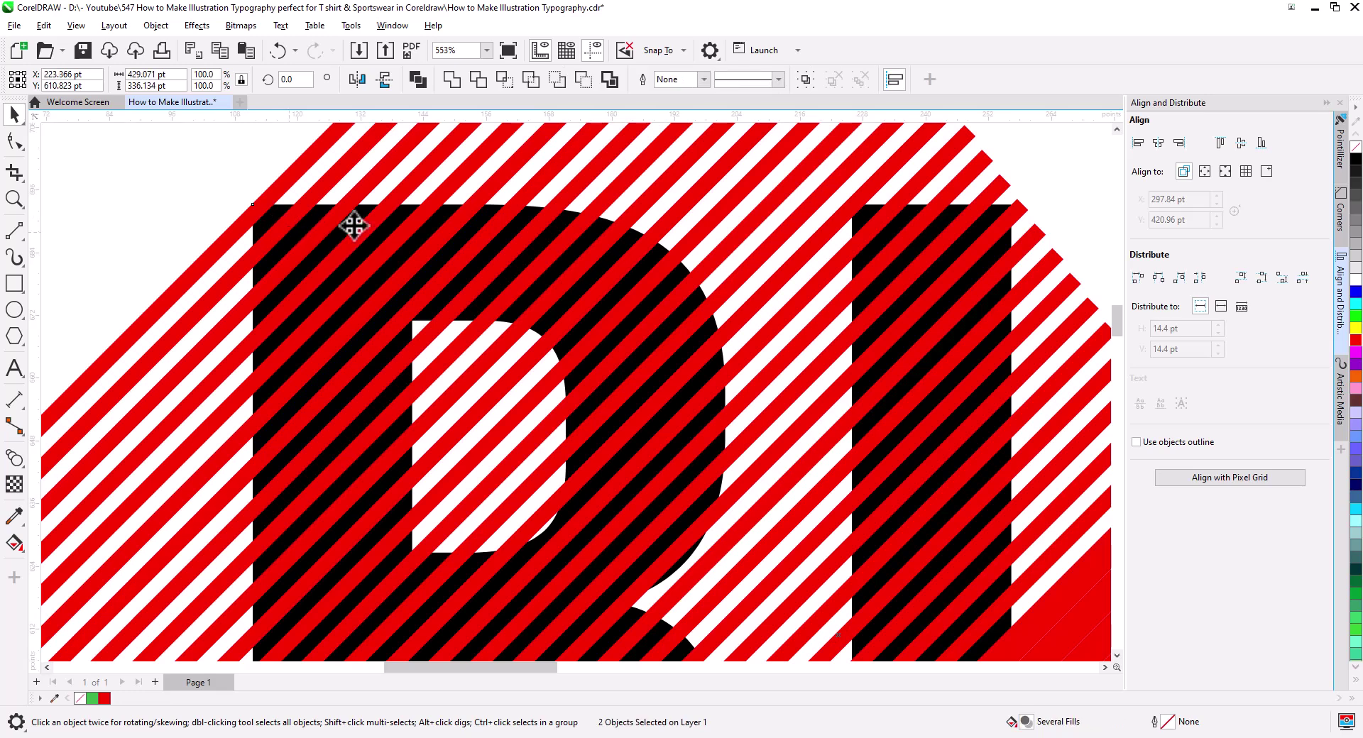
click(505, 80)
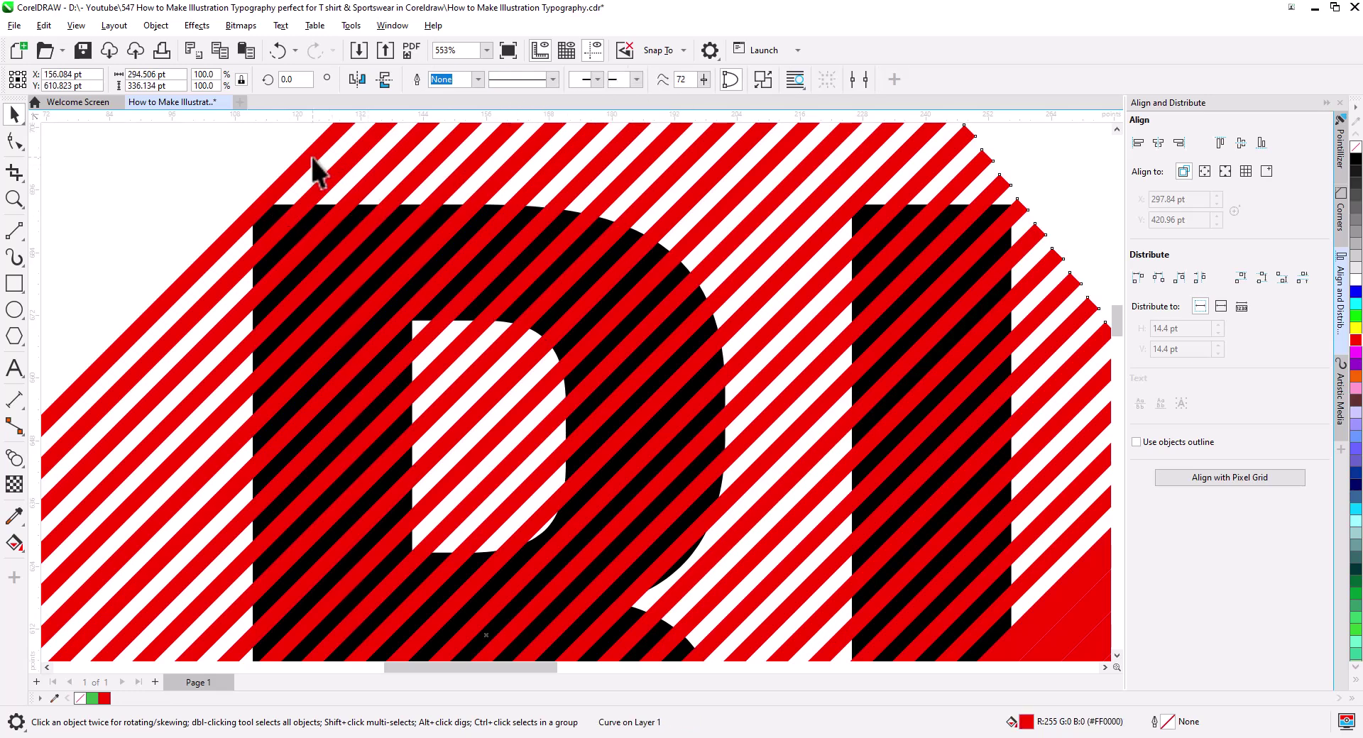
key(Delete)
Step: Fill the intersected stripes inside the letter R with red
click(328, 268)
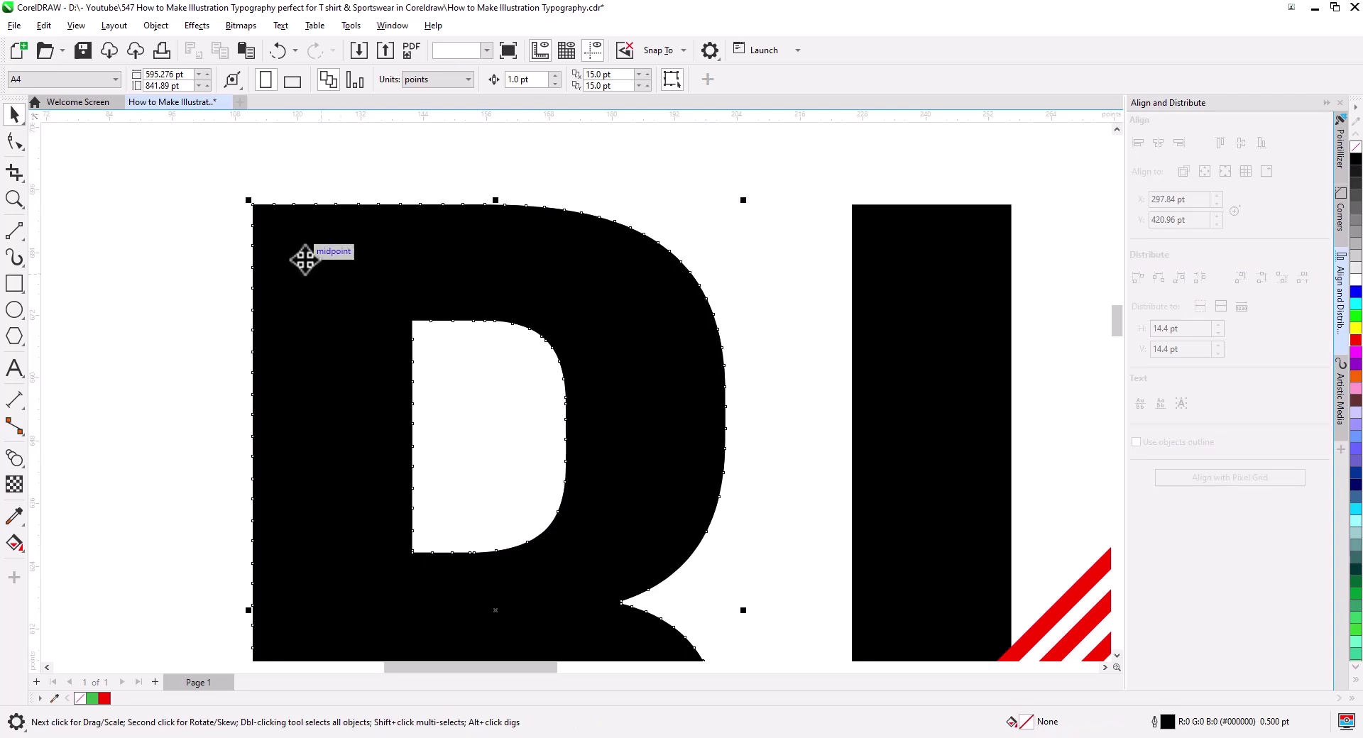
key(shift+Page_Down)
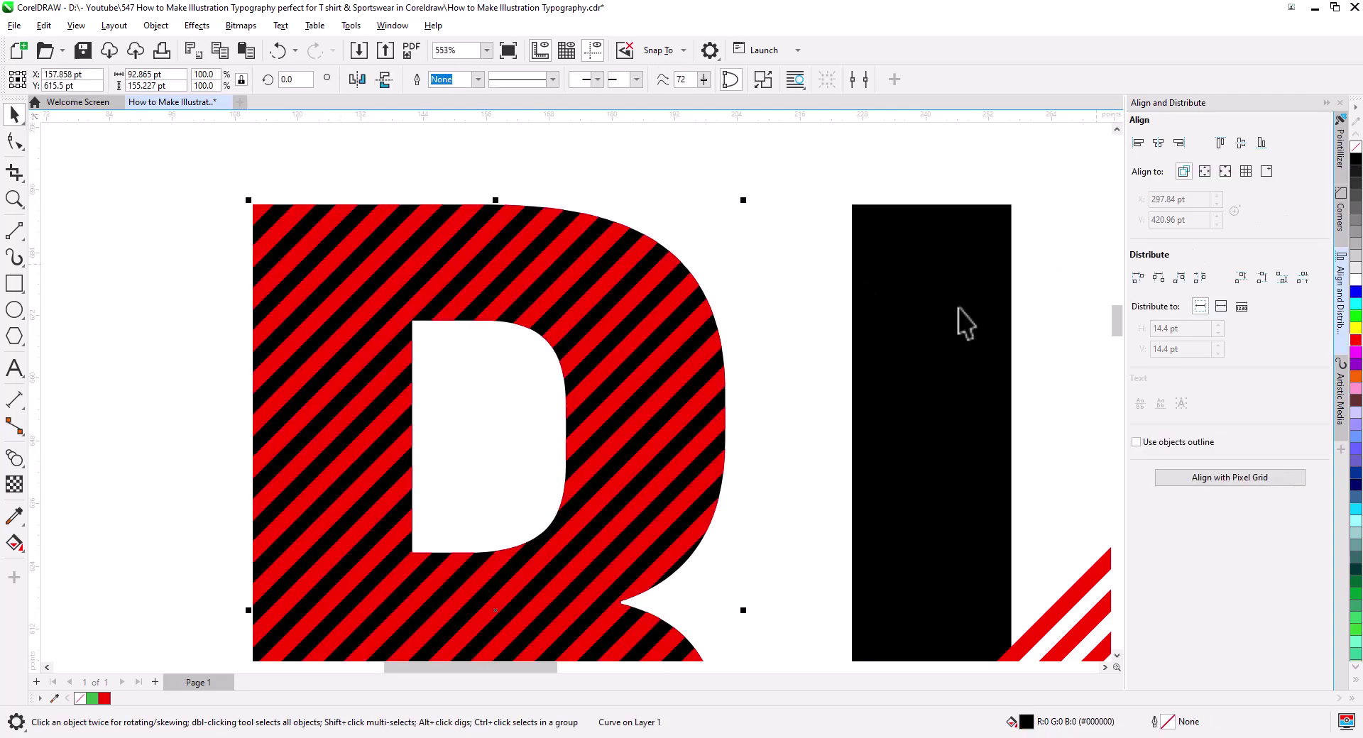
click(752, 209)
Step: Intersect the full diagonal stripes with the black letter N, and delete that remaining full stripe object
scroll(781, 340, down, 3)
drag(782, 340, 532, 308)
click(462, 372)
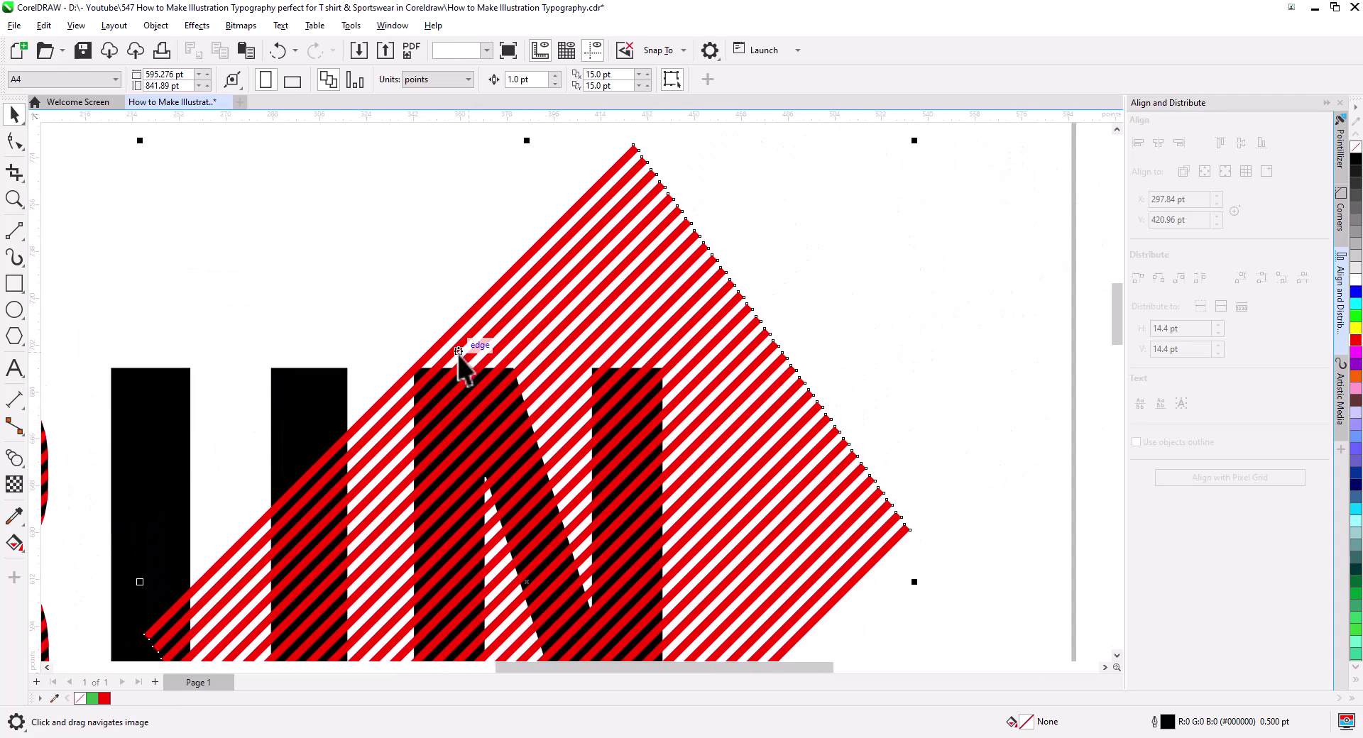
scroll(435, 380, up, 5)
shift+click(373, 389)
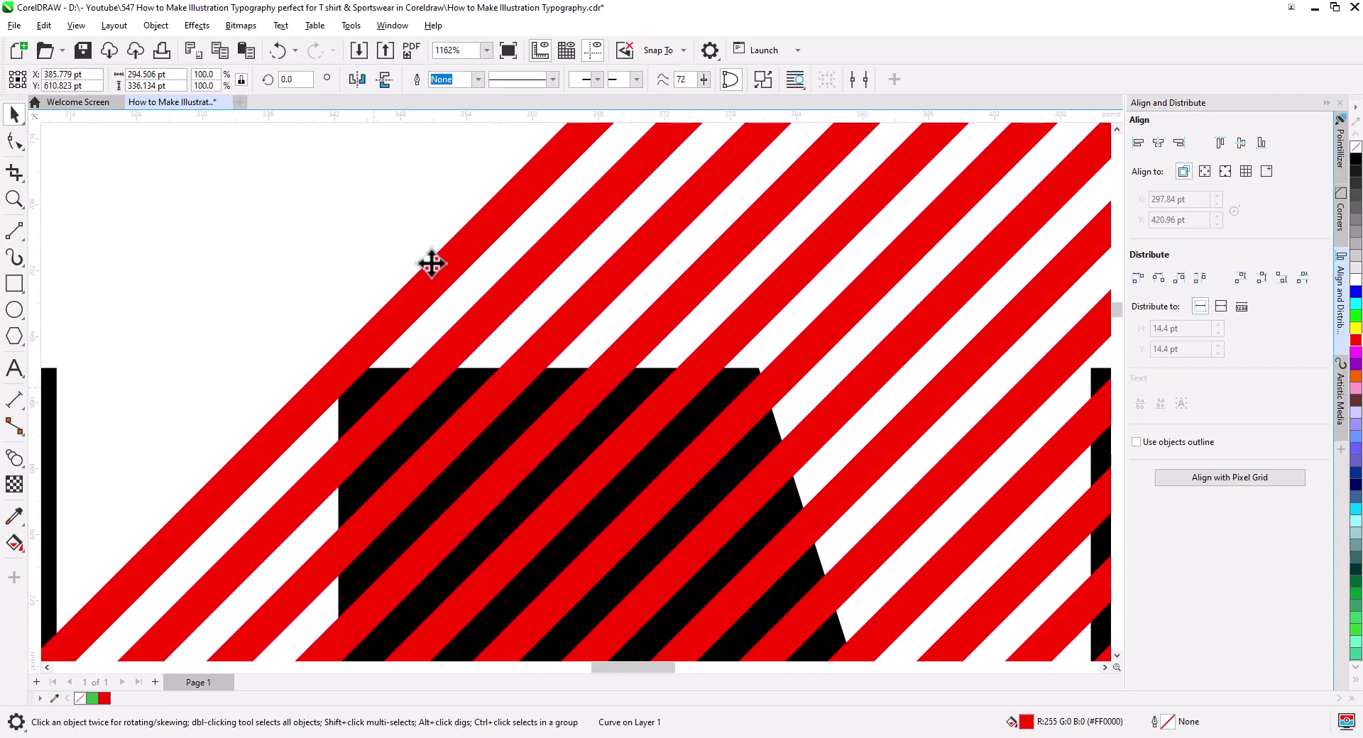
click(508, 86)
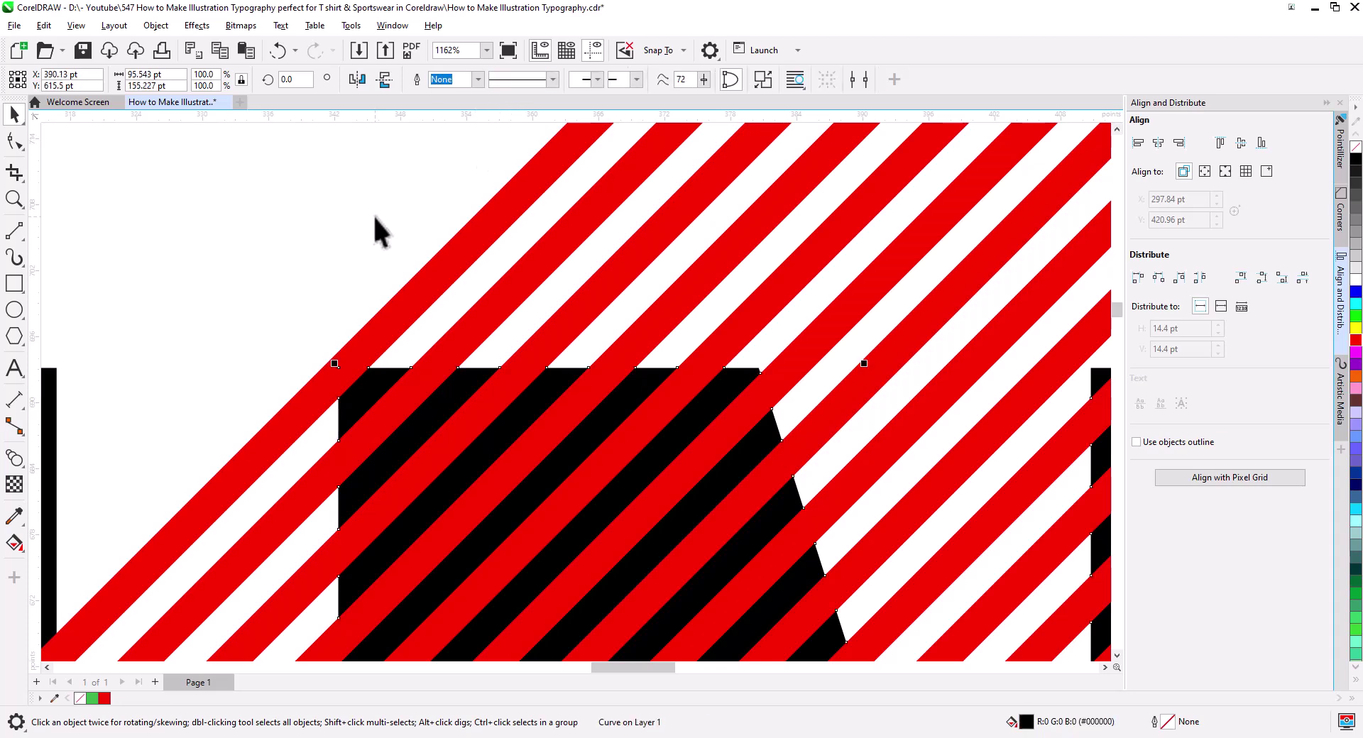
click(456, 261)
key(Delete)
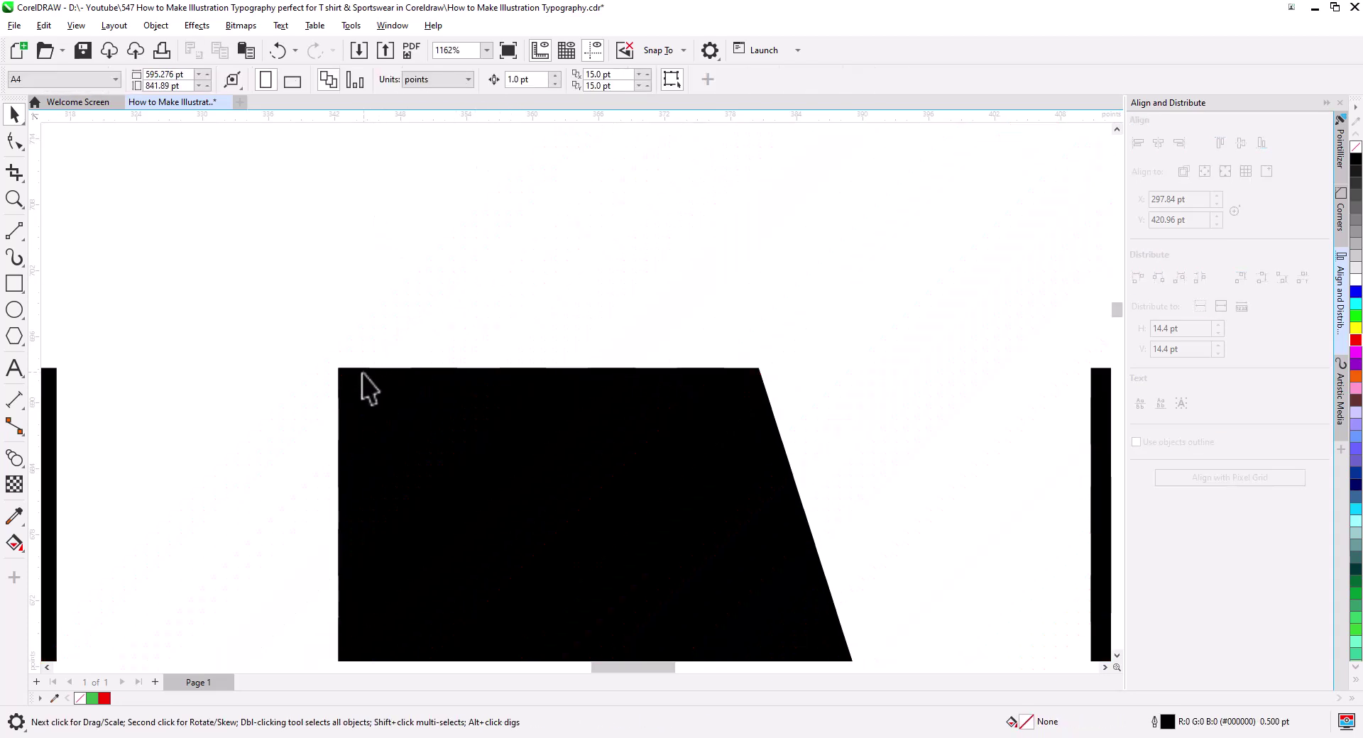
Step: Fill the intersected stripes inside the letter N with red
click(394, 379)
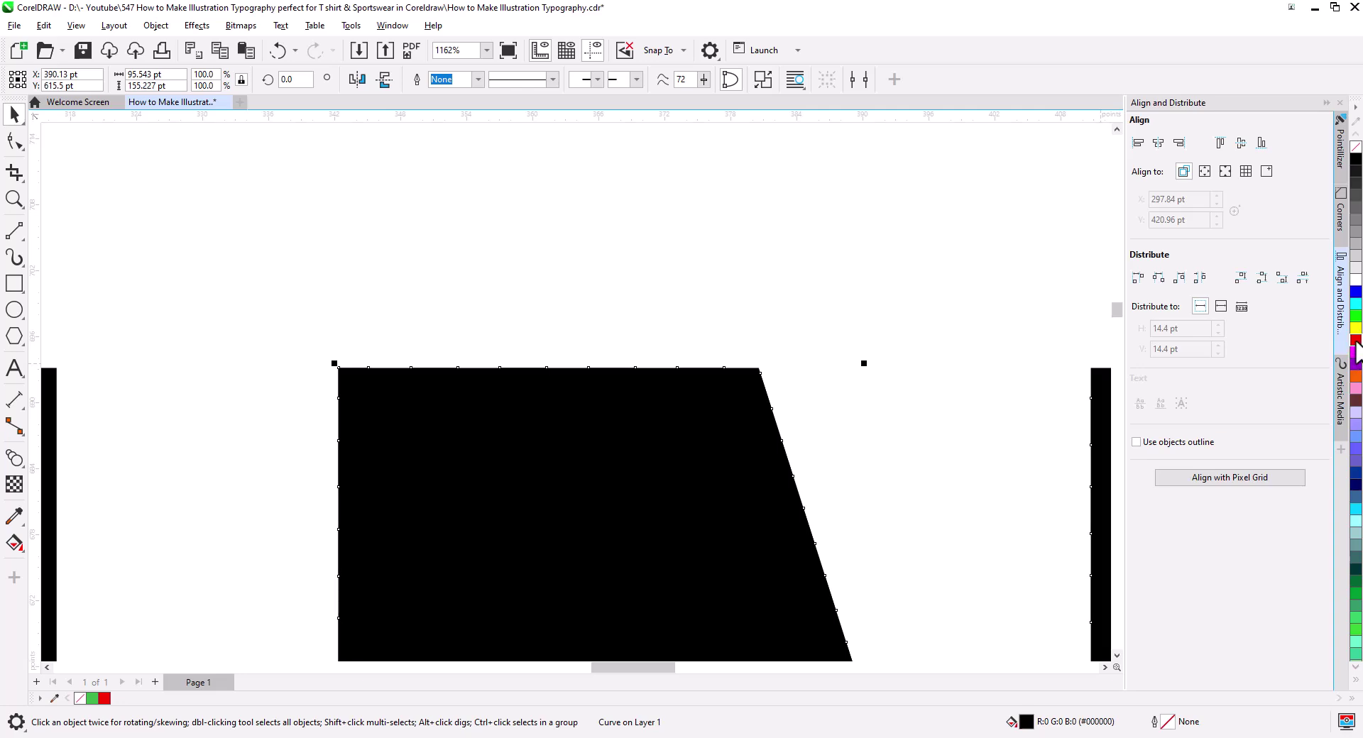
key(ctrl+z)
scroll(795, 301, down, 3)
key(Escape)
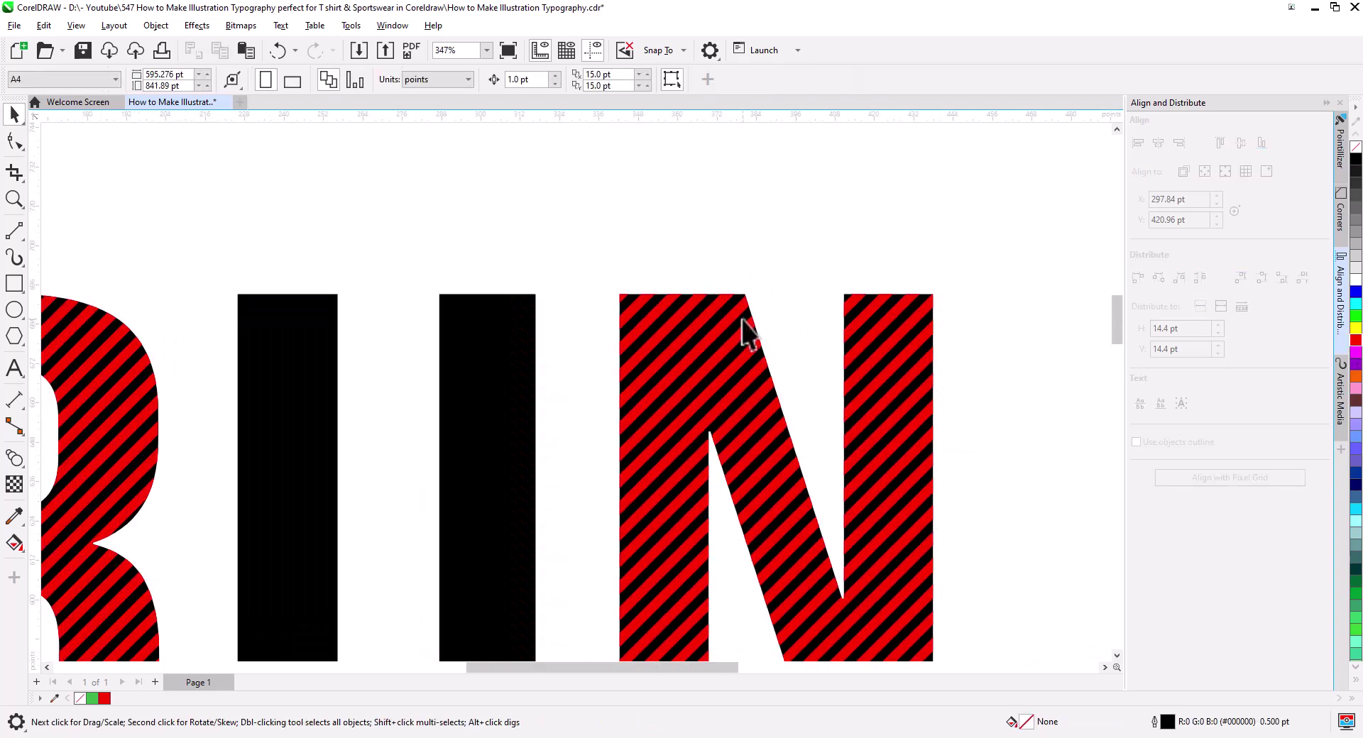
Step: Delete the solid black letters R and N behind their red stripes
click(748, 333)
key(Delete)
scroll(781, 248, down, 1)
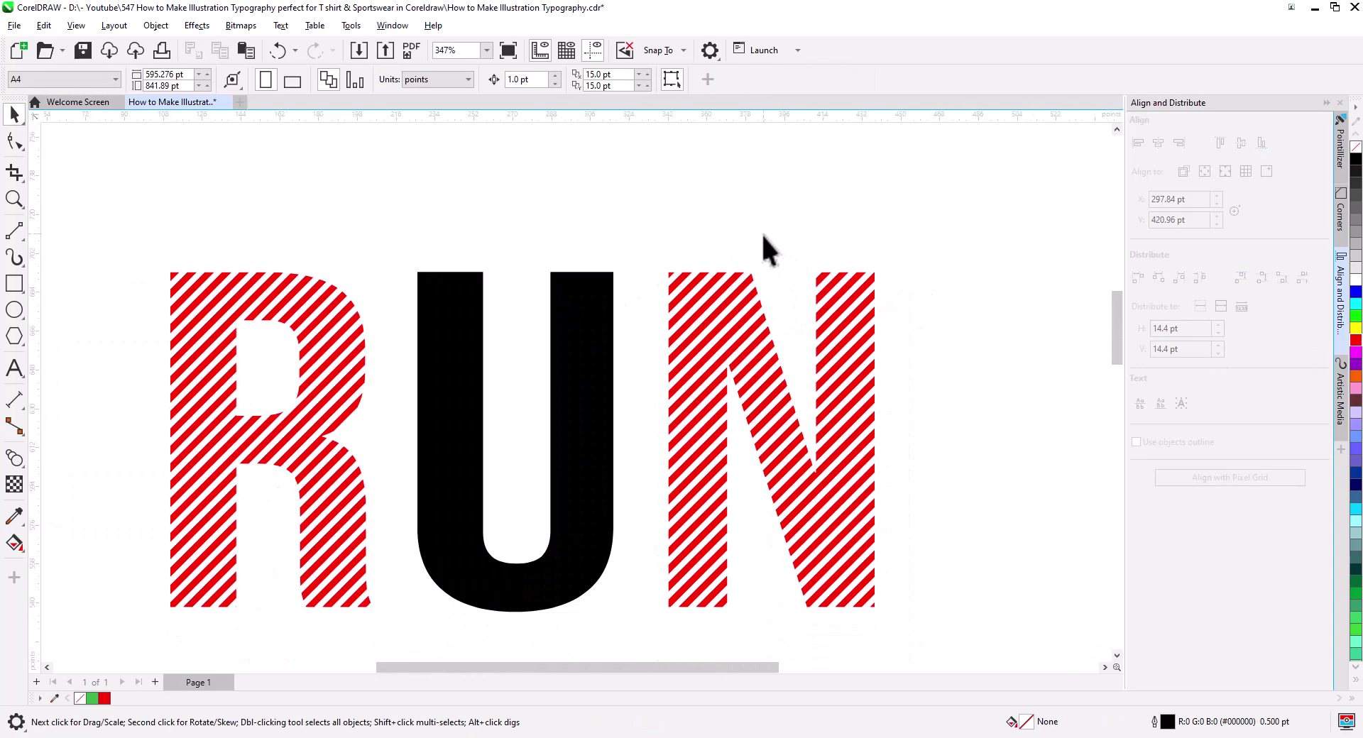
Step: Combine the striped letters R and N into a single curve
drag(760, 233, 876, 234)
click(836, 327)
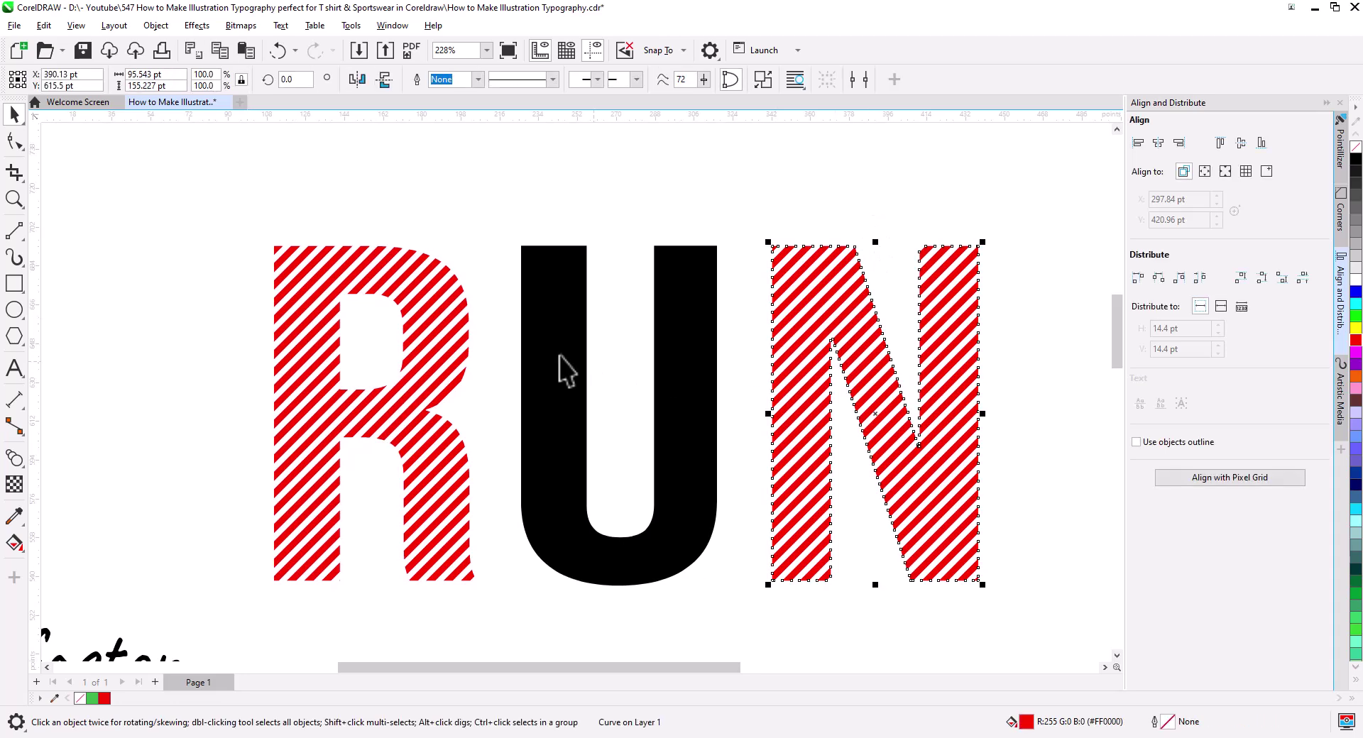
shift+click(446, 339)
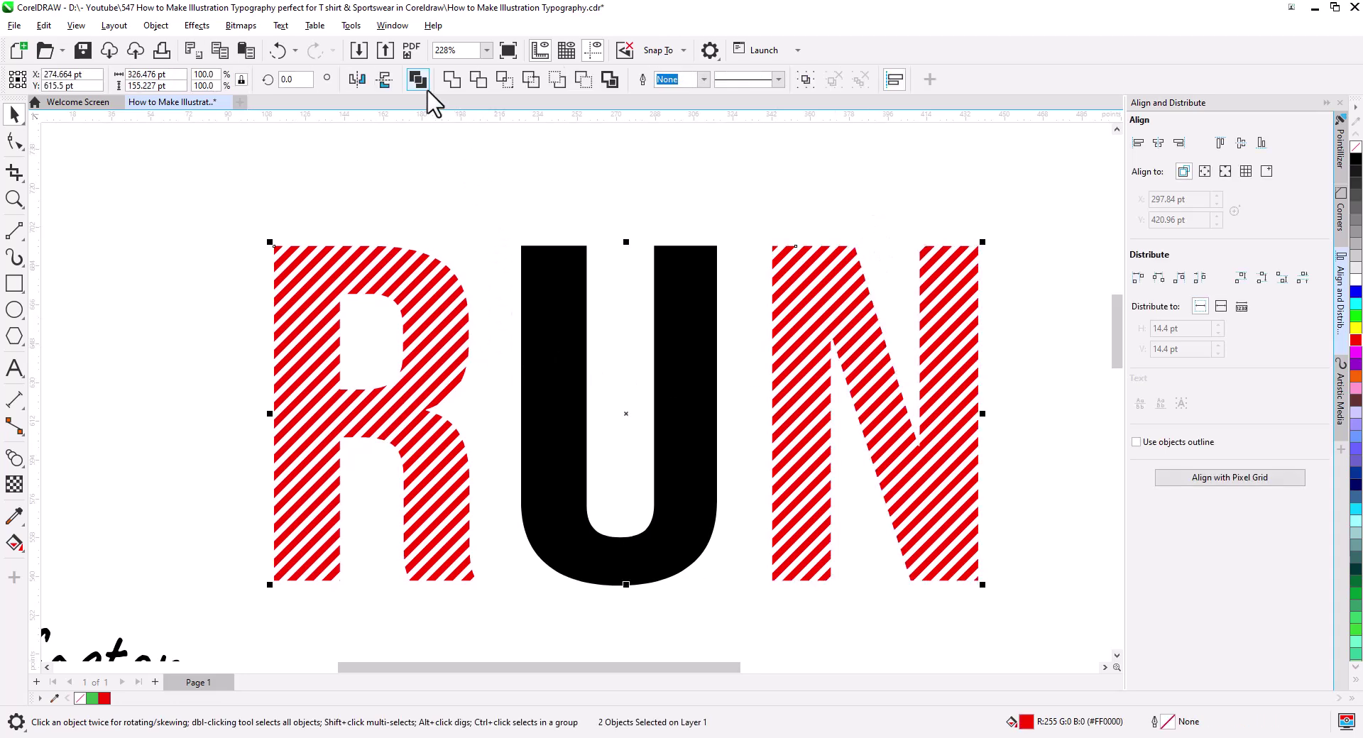
click(351, 213)
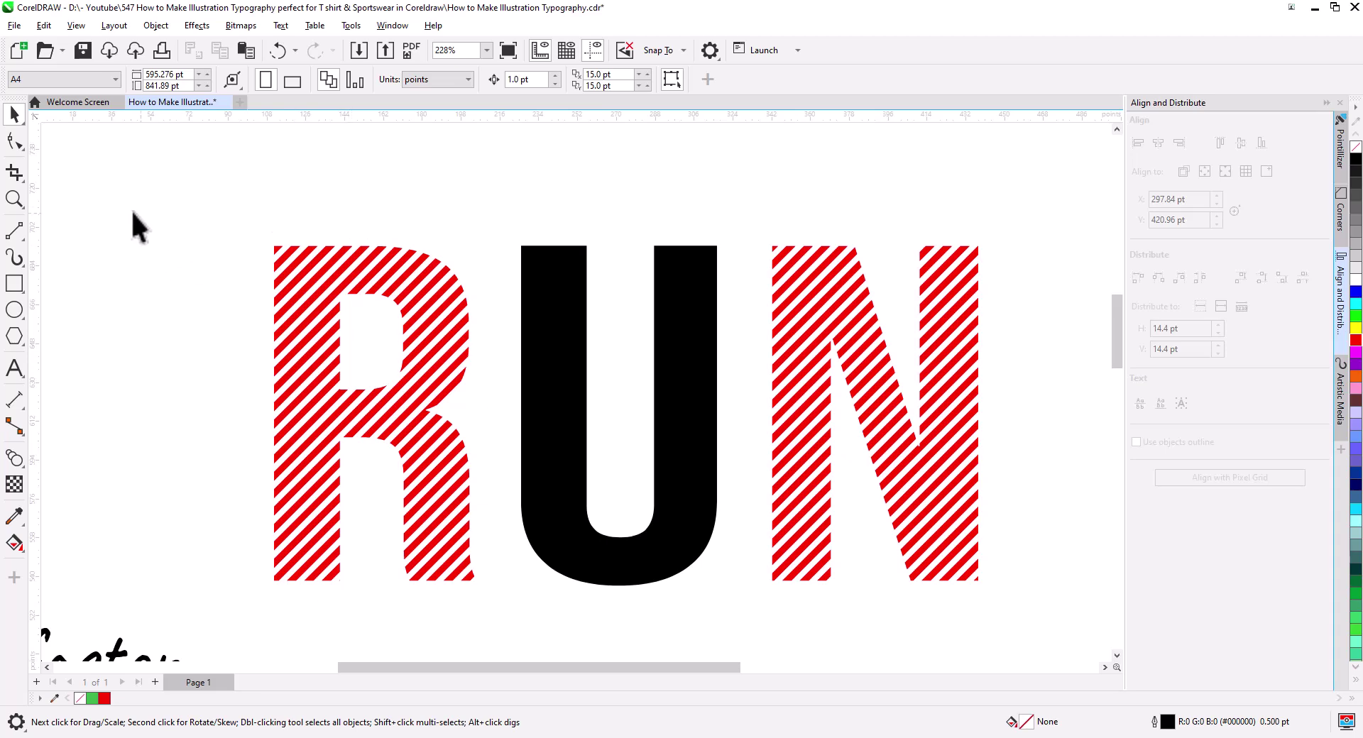
Step: Draw a rectangle about 114 × 208 pt around the black letter U
click(15, 283)
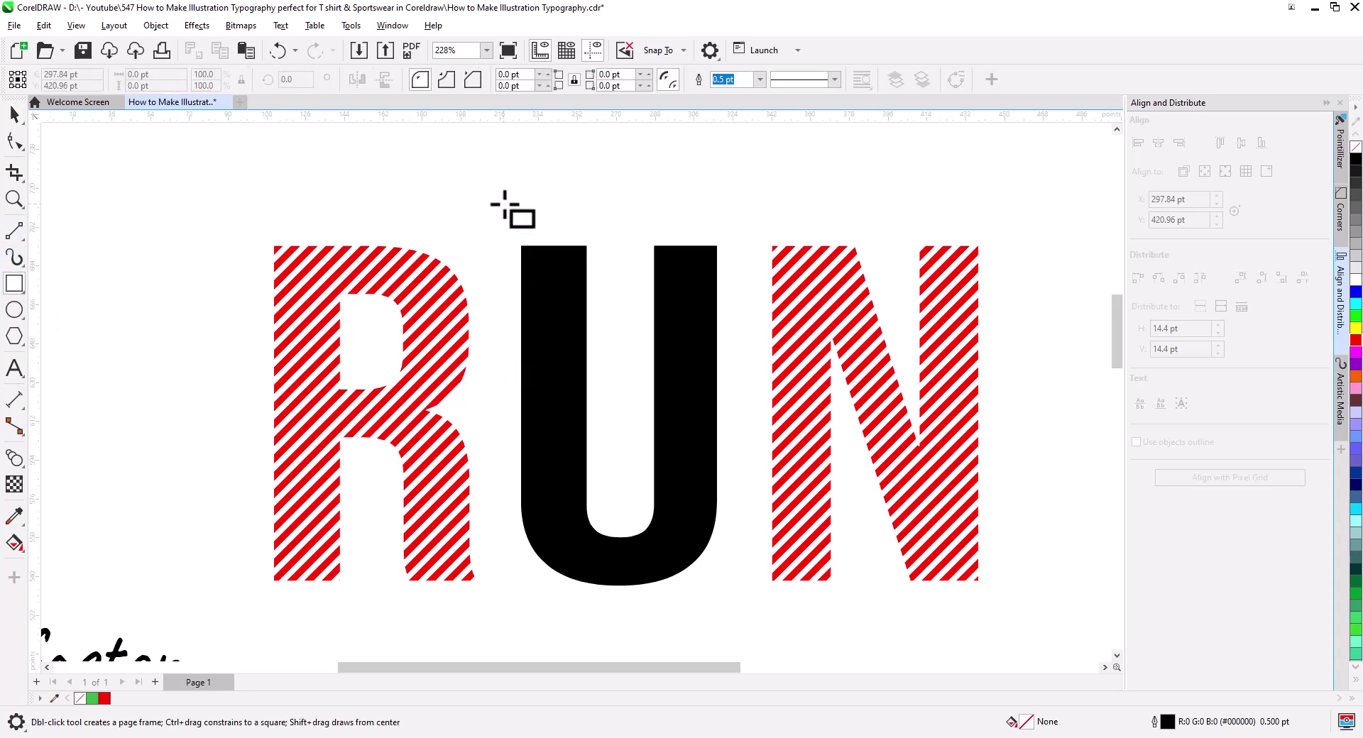
drag(496, 183, 741, 630)
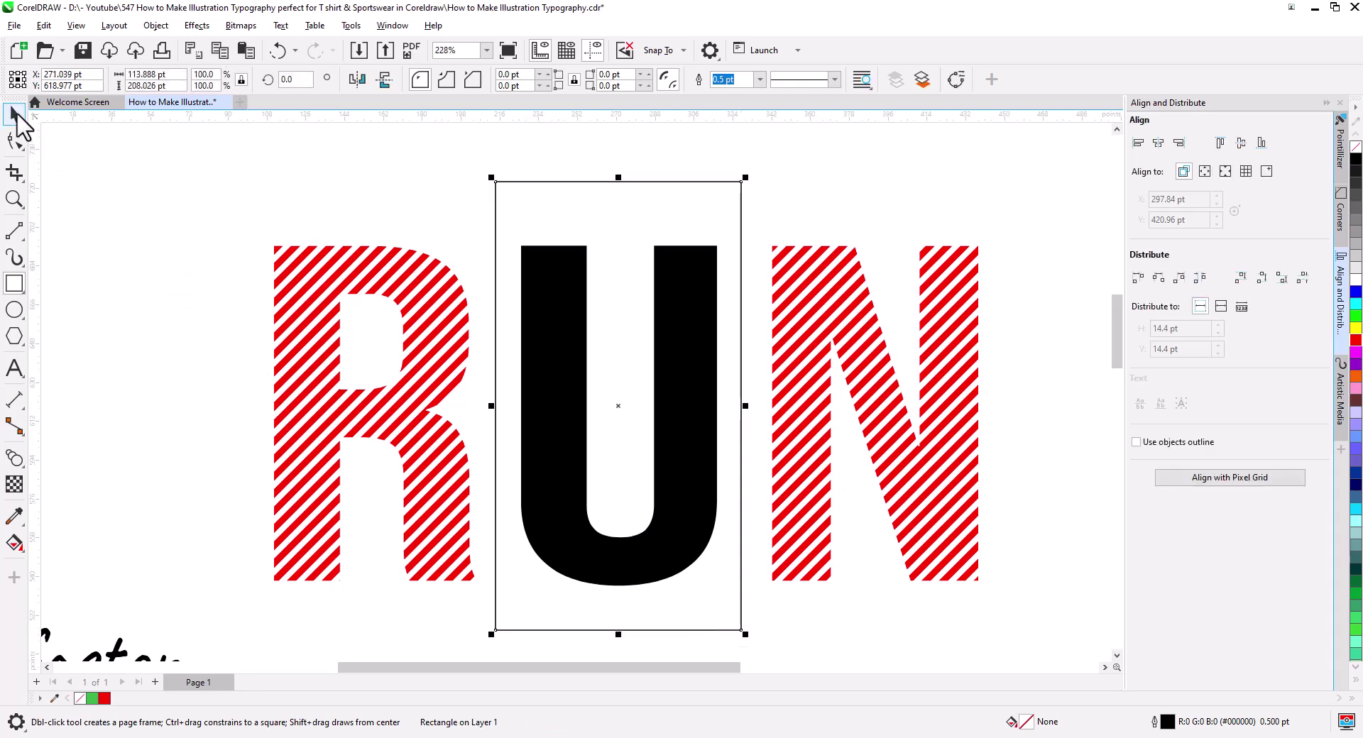
key(space)
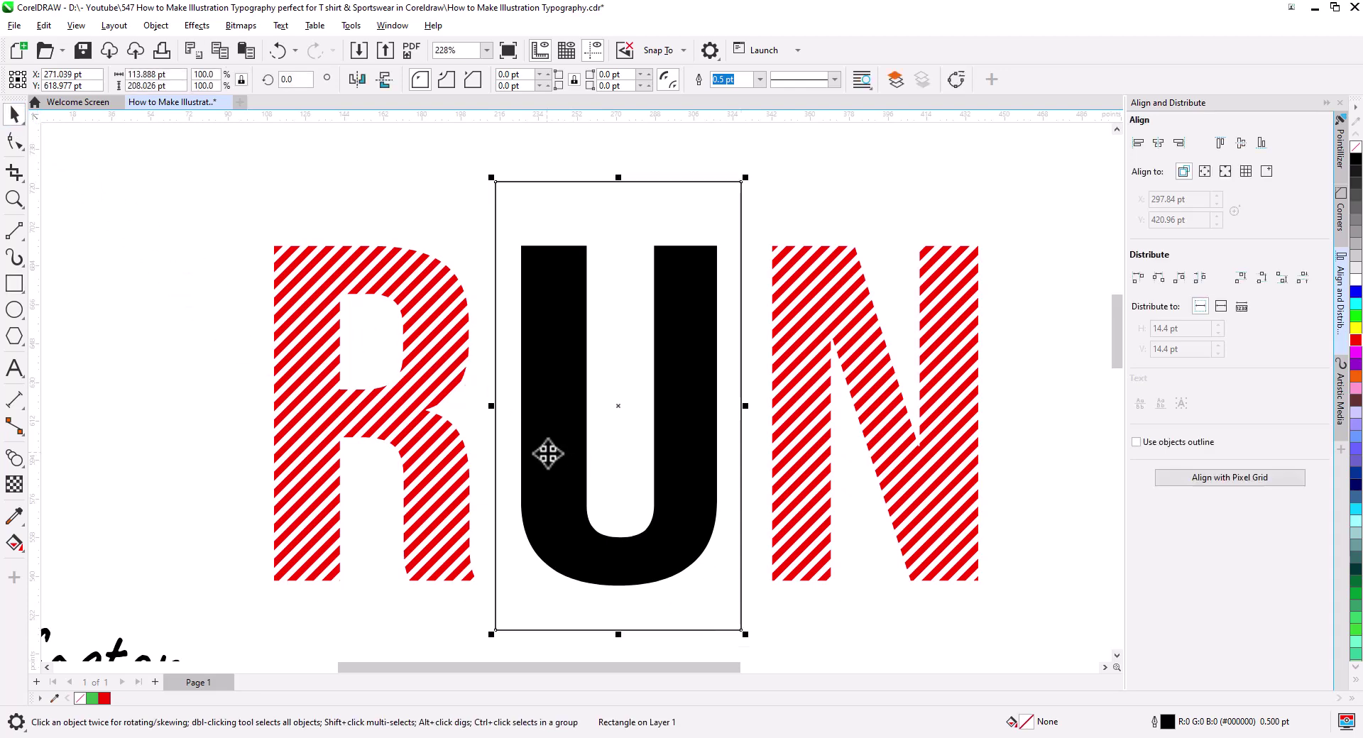
Step: Convert the black letter U to curves
click(548, 454)
right_click(548, 455)
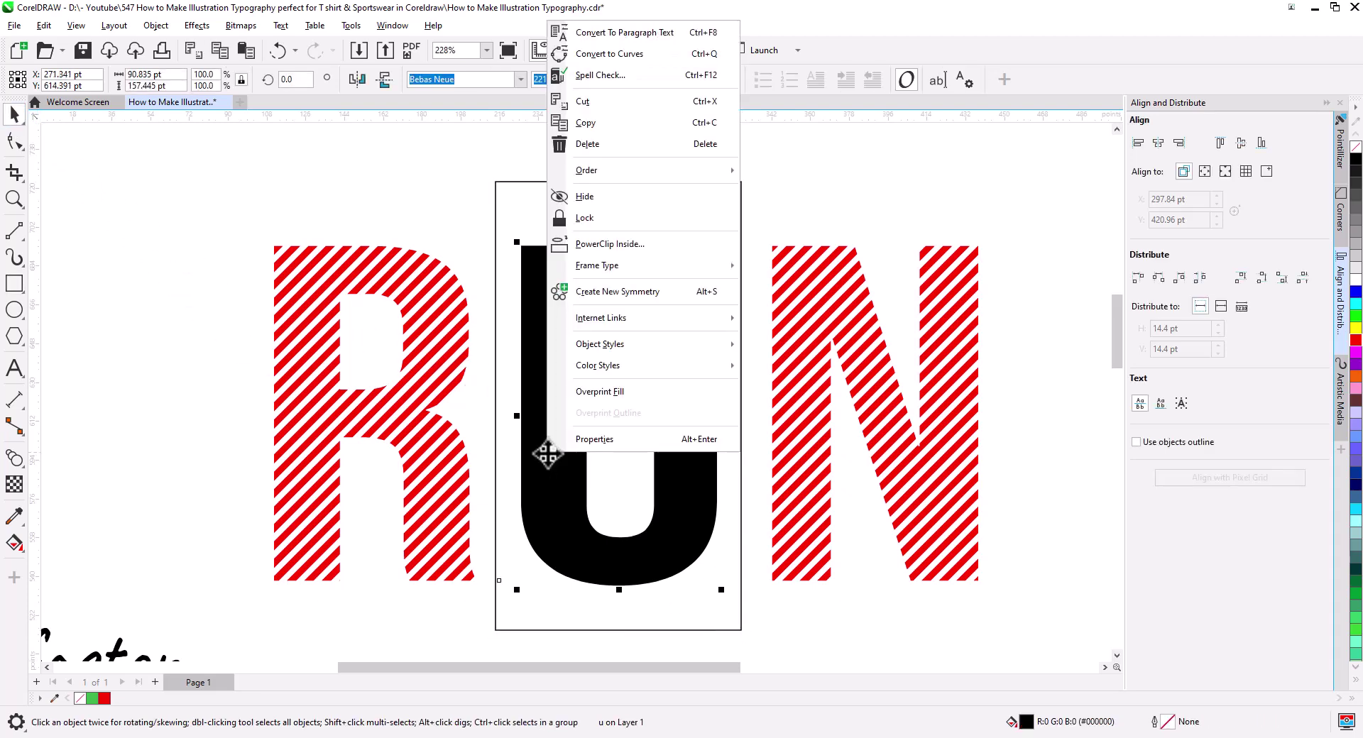
click(638, 56)
Step: Align the rectangle with the letter U on both its horizontal and vertical centers
click(702, 399)
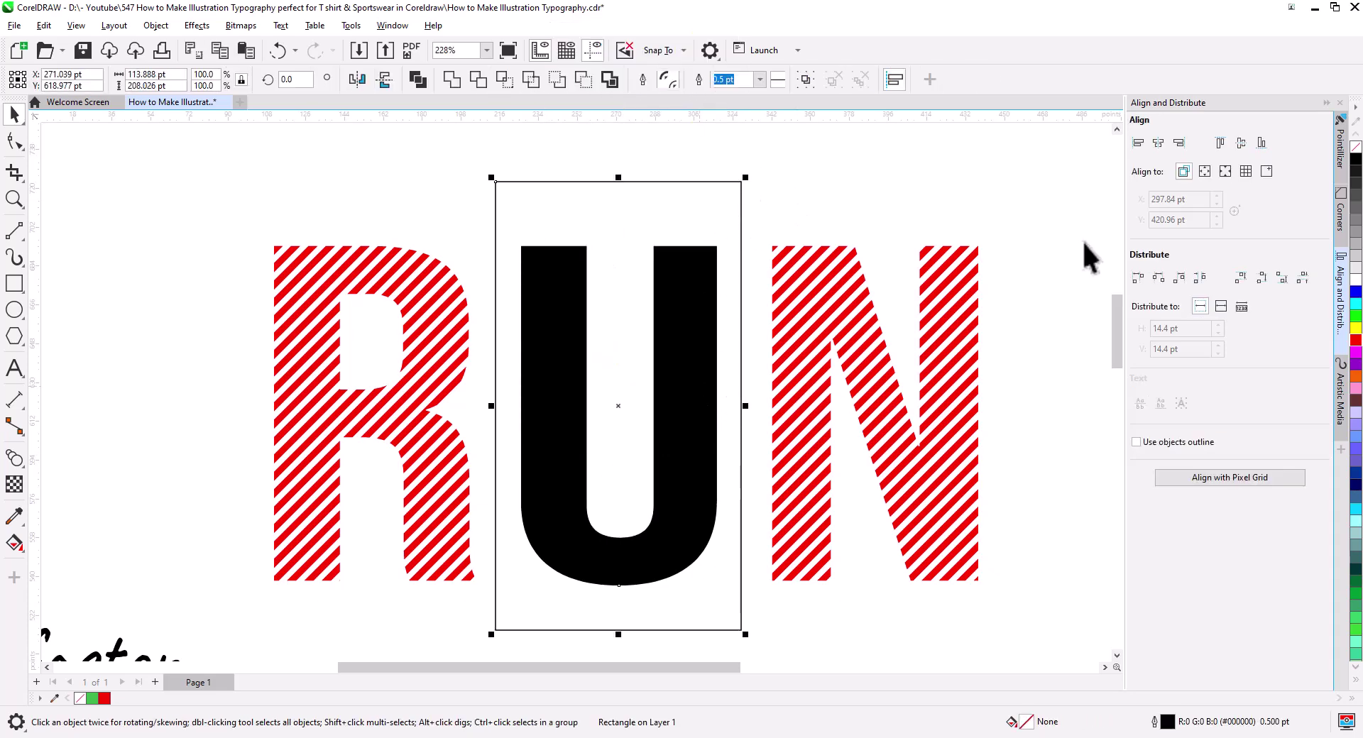
click(1158, 143)
click(1240, 142)
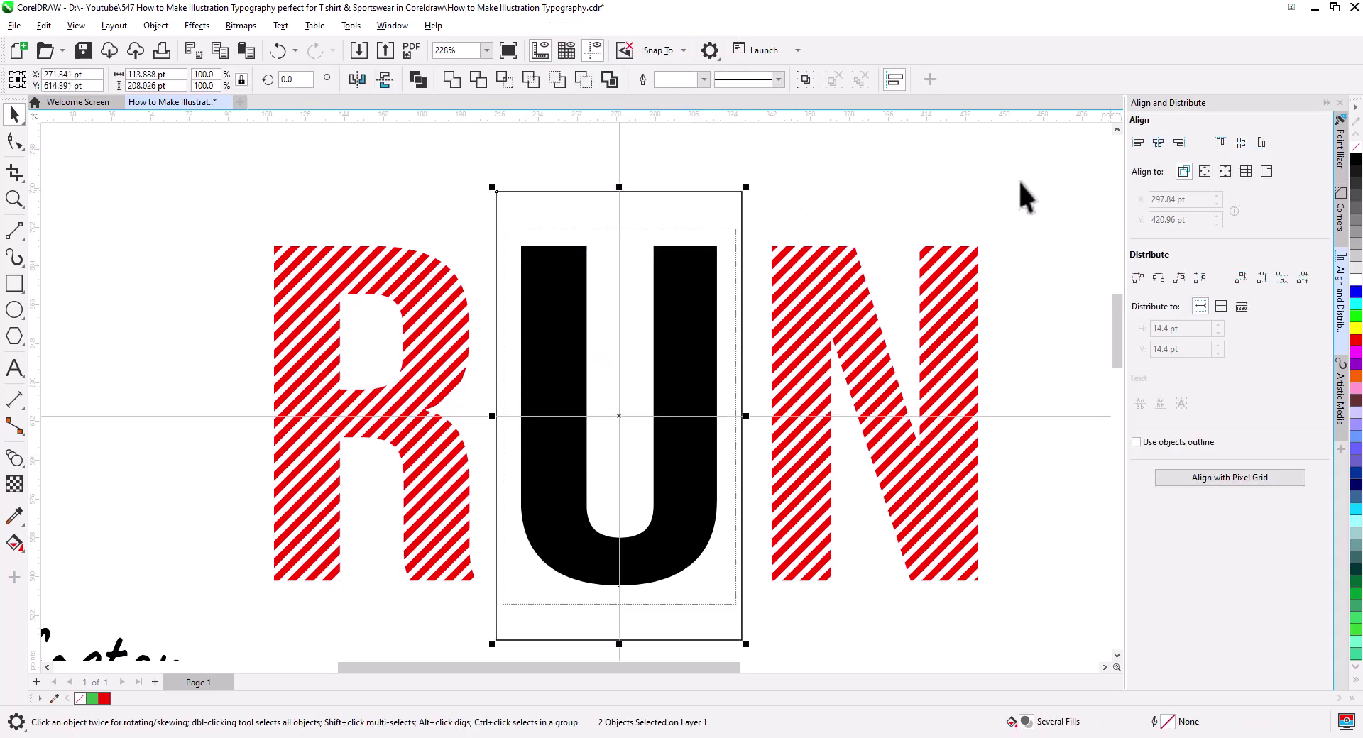
click(684, 219)
Step: Smear part of the rectangle's top edge above the letter U into an uneven, wavy outline with a 40 pt nib
click(499, 219)
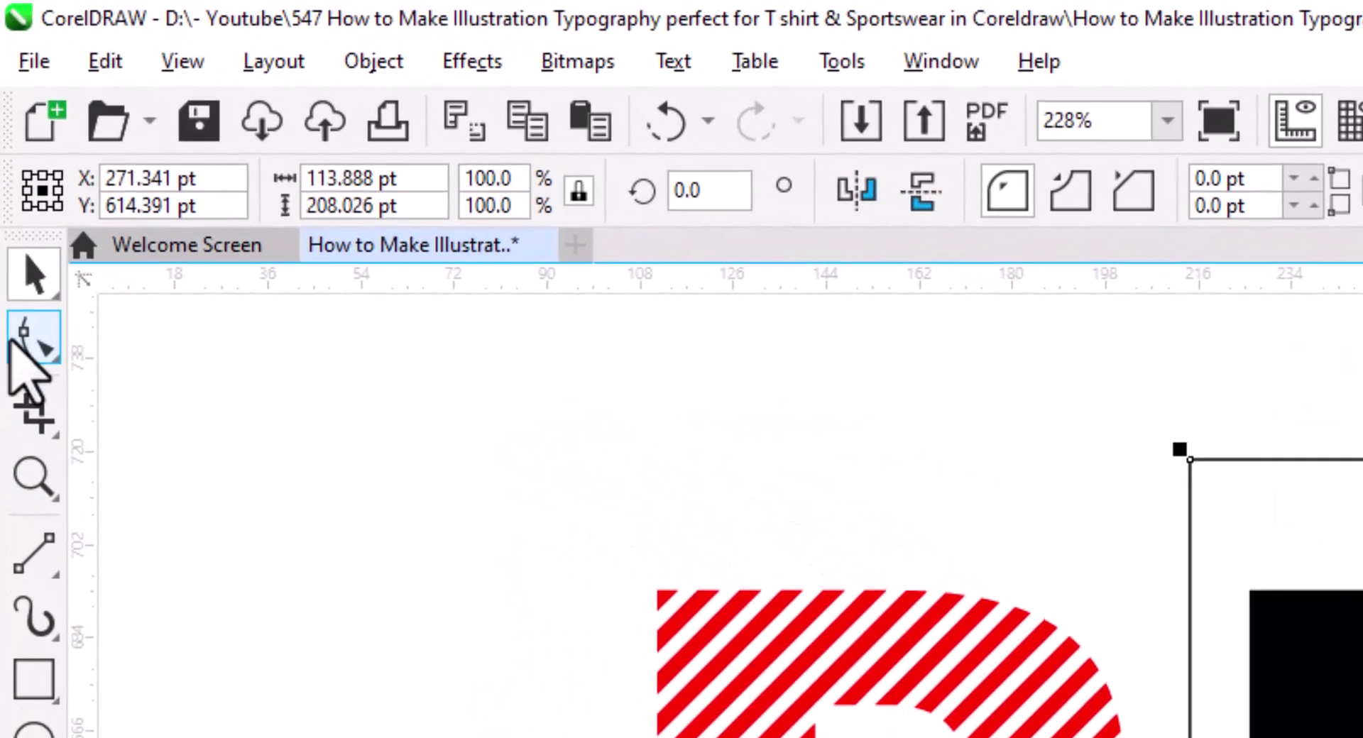
click(12, 345)
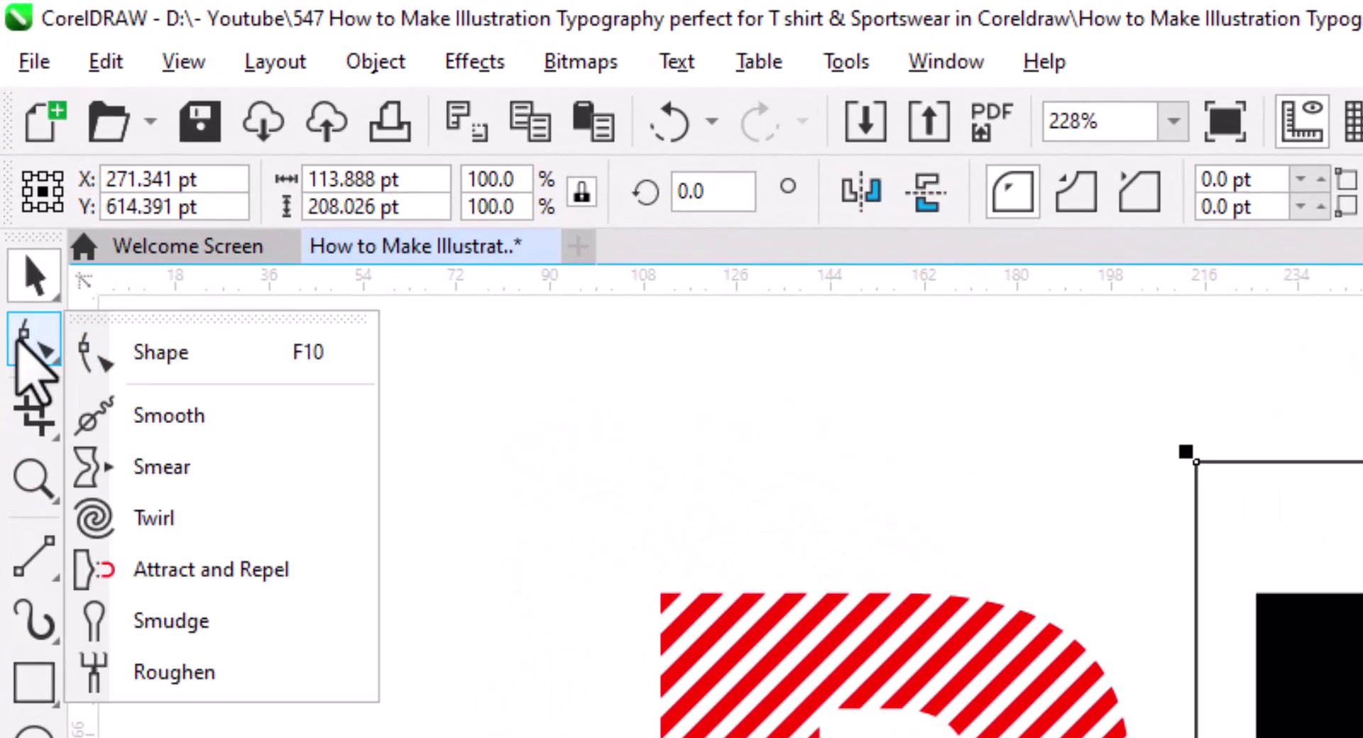
click(211, 469)
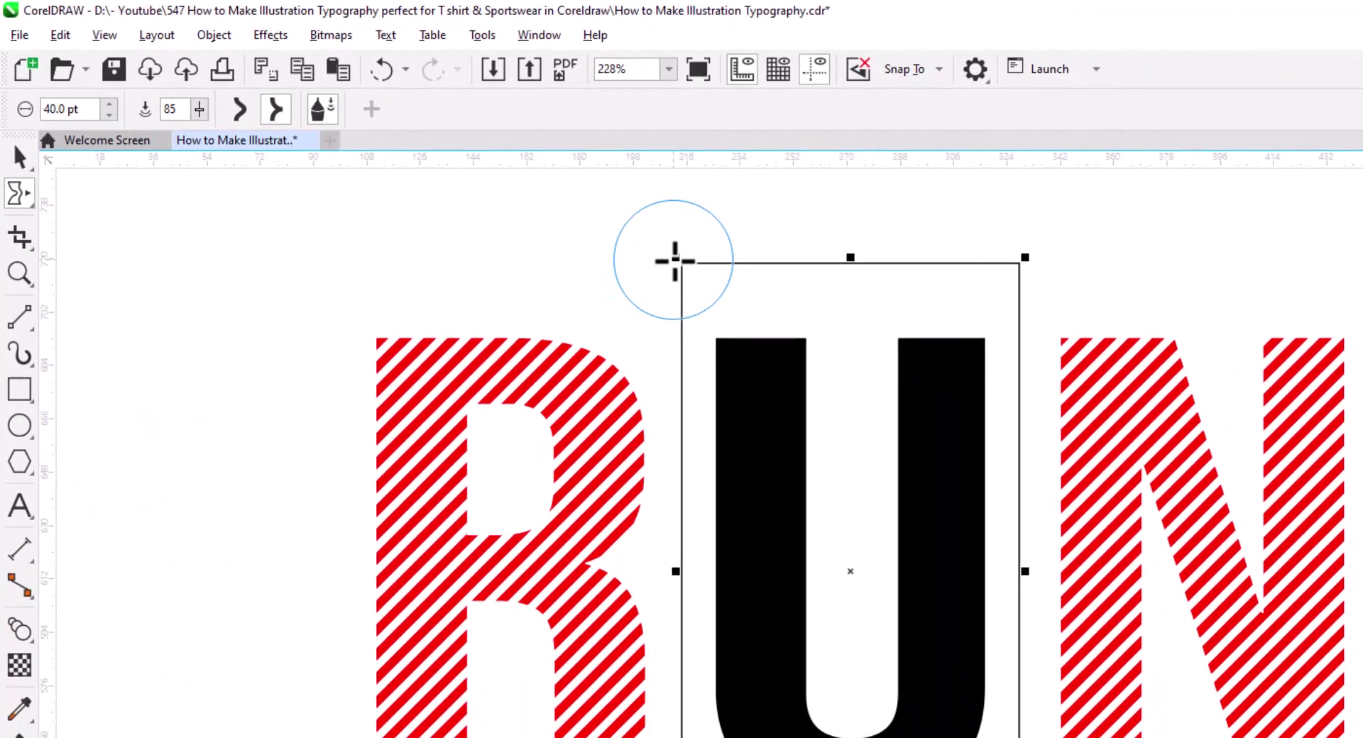
mouse_move(672, 258)
mouse_down()
mouse_move(677, 345)
mouse_move(712, 260)
mouse_move(751, 306)
mouse_move(779, 263)
mouse_move(771, 321)
mouse_move(785, 261)
mouse_move(777, 385)
mouse_move(800, 287)
mouse_move(811, 380)
mouse_move(832, 379)
mouse_move(882, 319)
mouse_up()
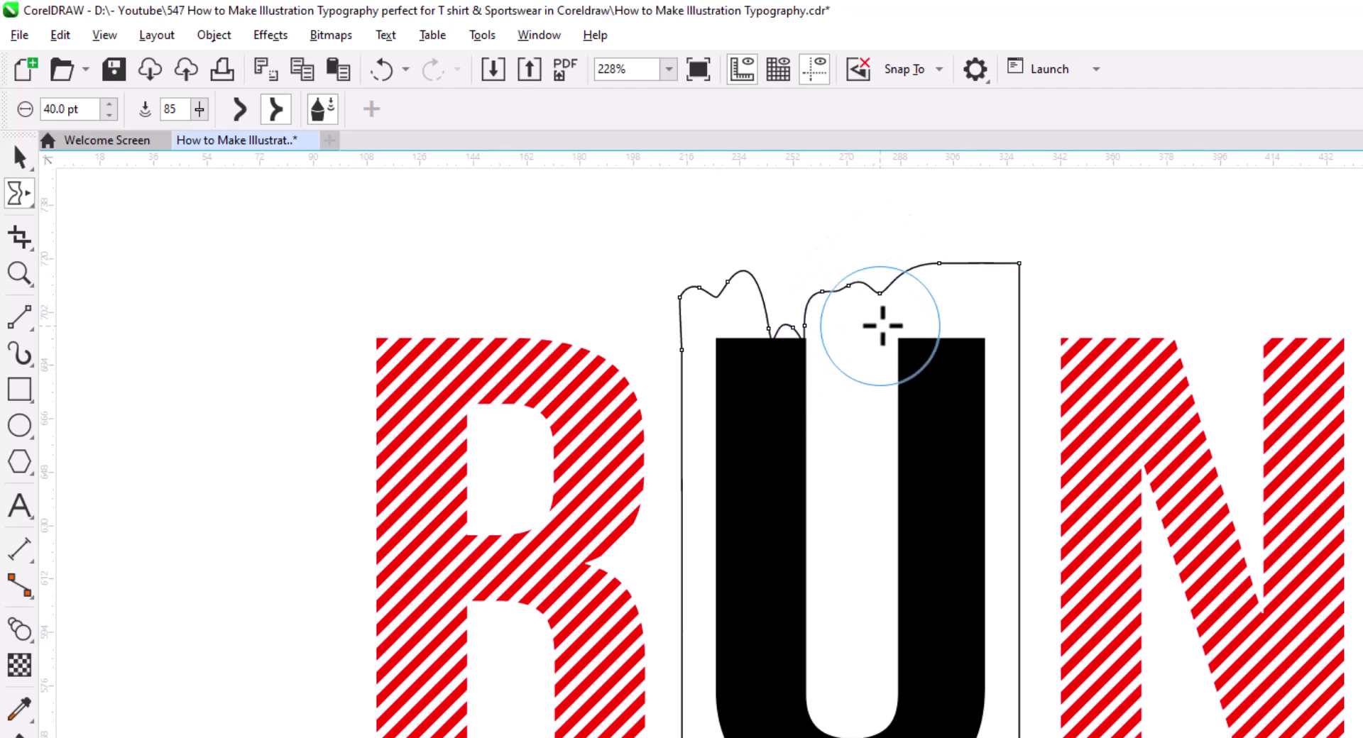
Step: Set the Smear nib size to 20 pt and distort the rest of the rectangle's top edge and its bottom edge into jagged outlines
double_click(61, 109)
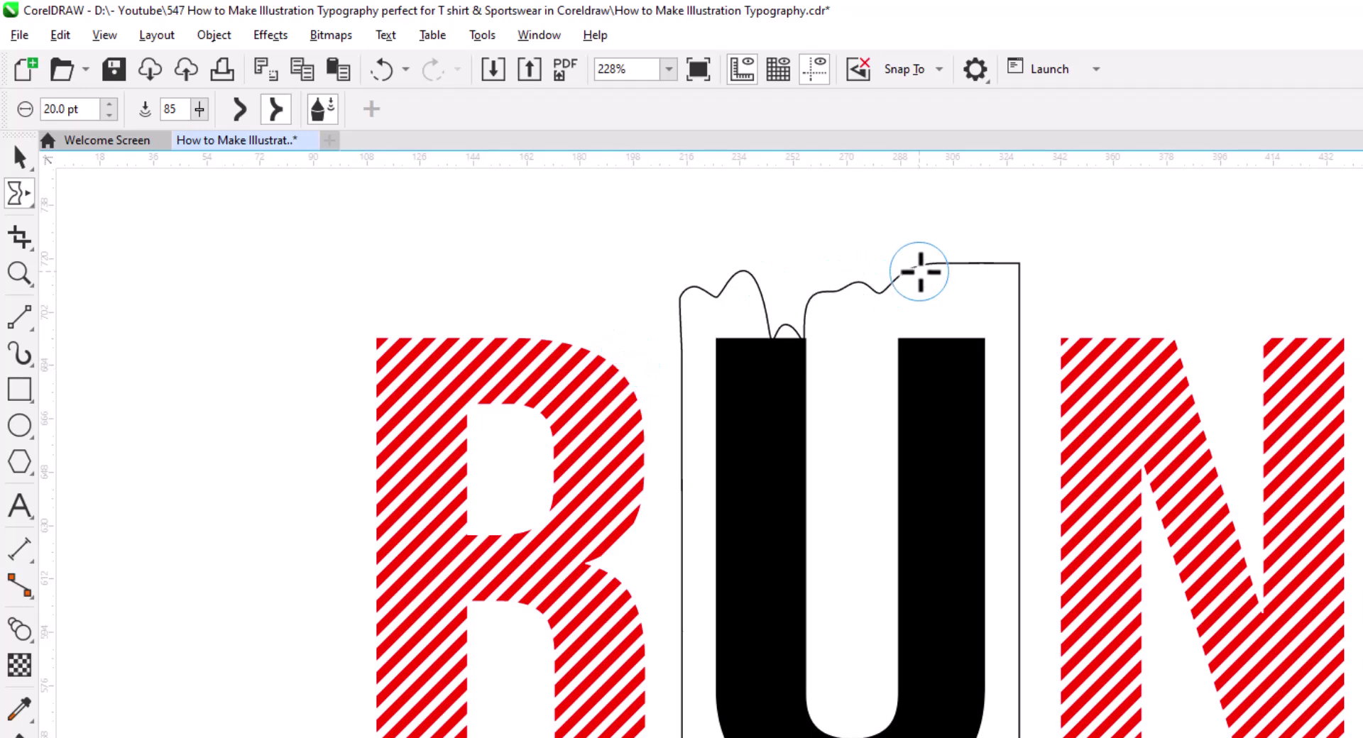
mouse_move(916, 271)
mouse_down()
mouse_move(923, 327)
mouse_move(916, 269)
mouse_move(914, 355)
mouse_up()
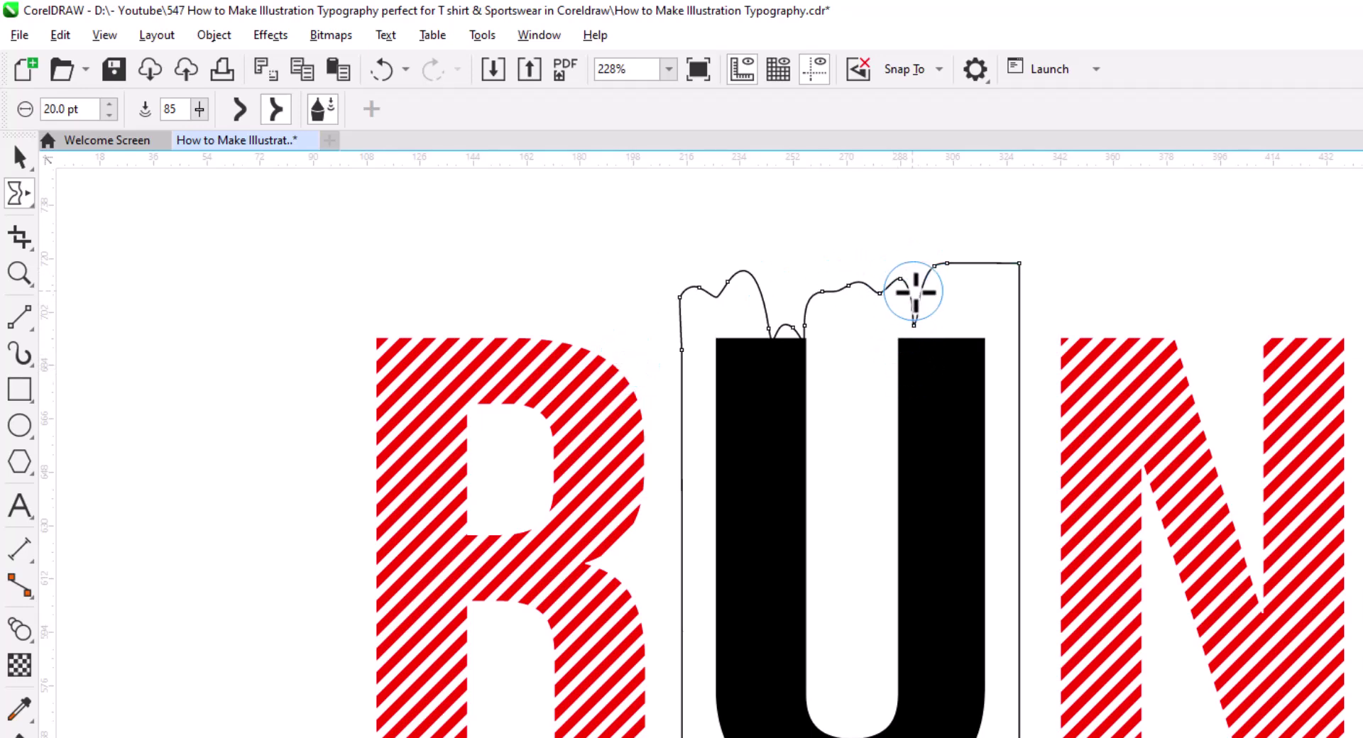
mouse_move(913, 292)
mouse_down()
mouse_move(894, 383)
mouse_move(976, 259)
mouse_move(1017, 261)
mouse_move(1004, 354)
mouse_move(1012, 525)
mouse_move(717, 342)
mouse_move(710, 394)
mouse_move(802, 285)
mouse_move(832, 323)
mouse_move(736, 277)
mouse_up()
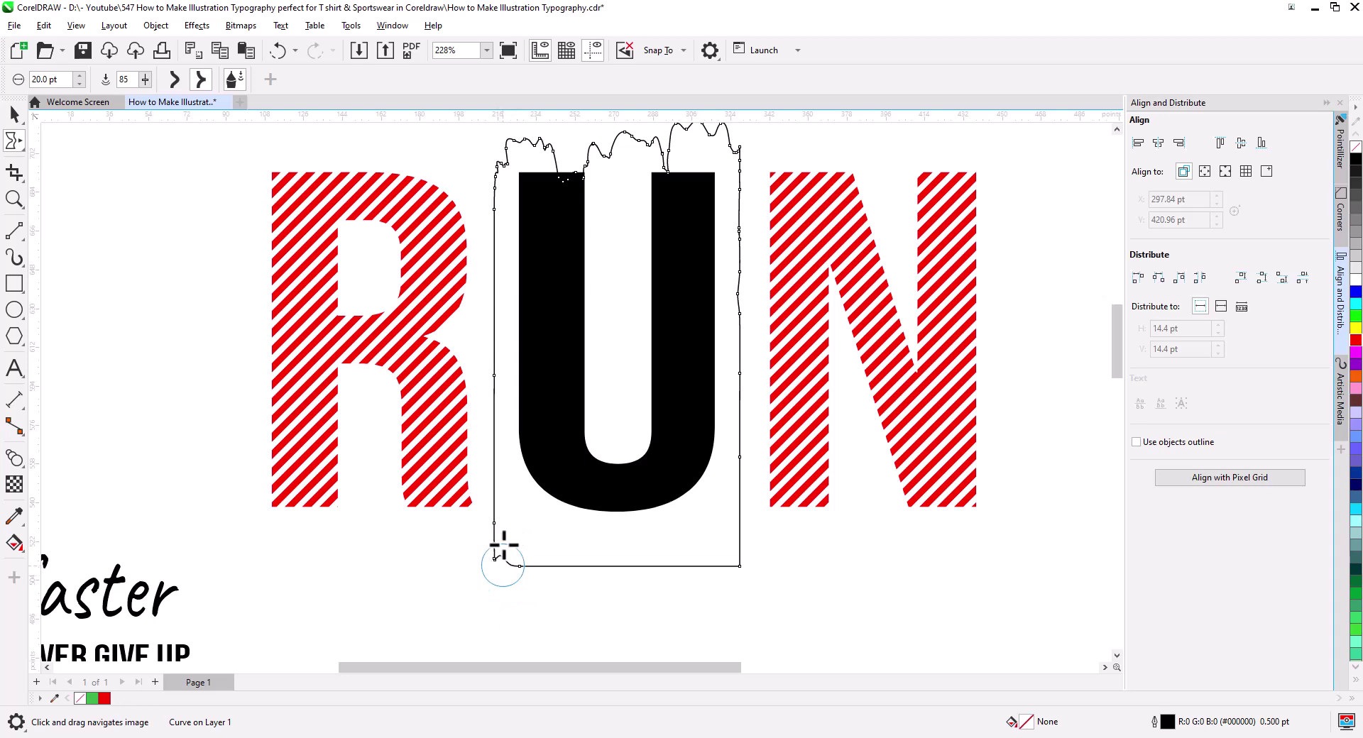
mouse_move(504, 546)
mouse_down()
mouse_move(538, 563)
mouse_move(561, 553)
mouse_move(597, 581)
mouse_move(600, 519)
mouse_move(601, 572)
mouse_move(622, 565)
mouse_move(644, 510)
mouse_move(723, 585)
mouse_move(734, 548)
mouse_move(714, 531)
mouse_move(695, 578)
mouse_move(675, 523)
mouse_up()
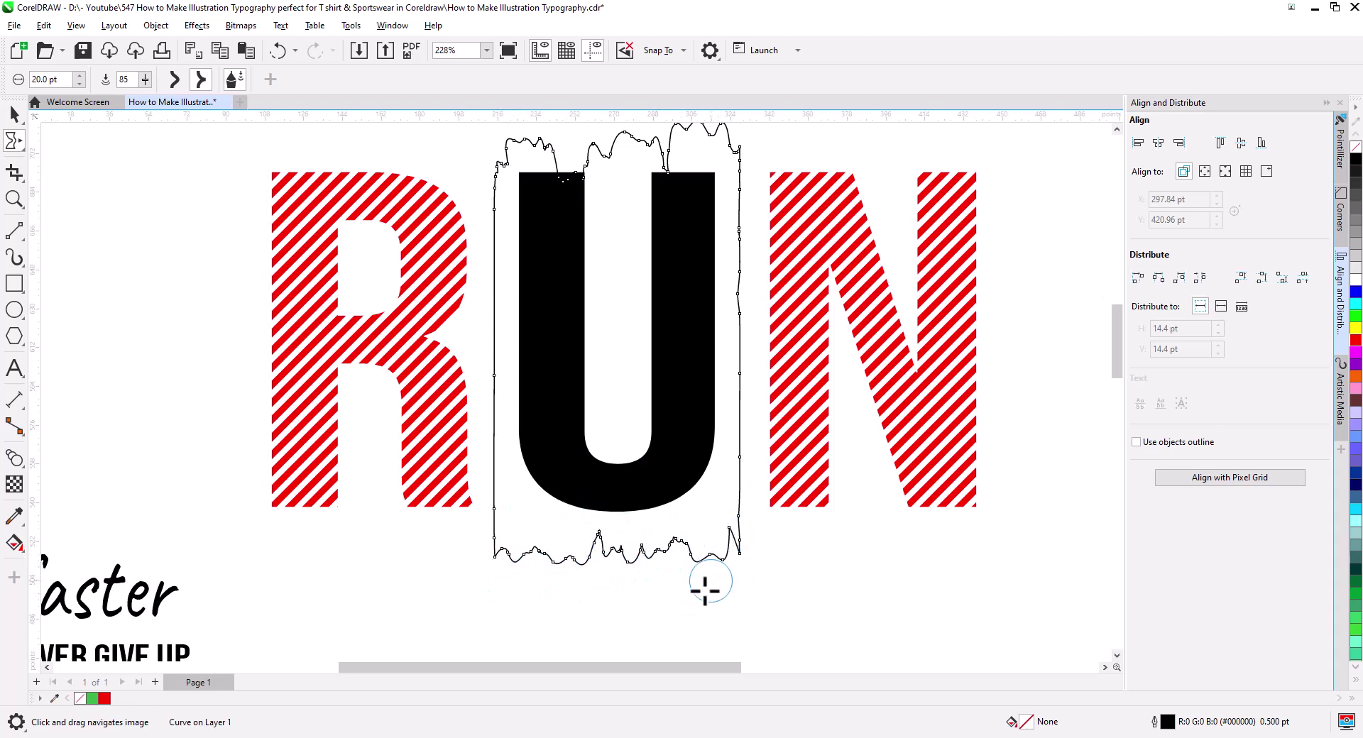
mouse_move(490, 564)
mouse_down()
mouse_move(495, 551)
mouse_move(412, 557)
mouse_up()
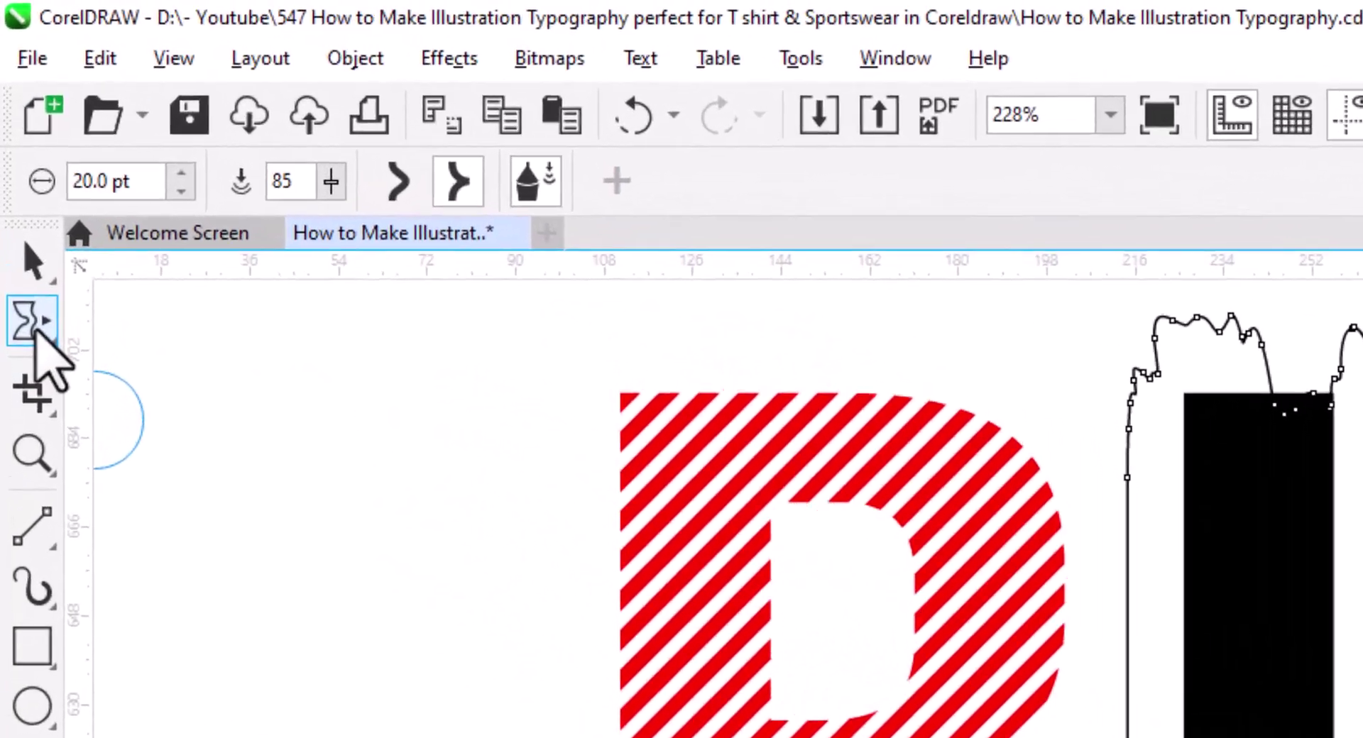
Step: Set the Smudge nib size to 30 pt and push the frame's left and right sides inward into slightly wavy edges
click(15, 139)
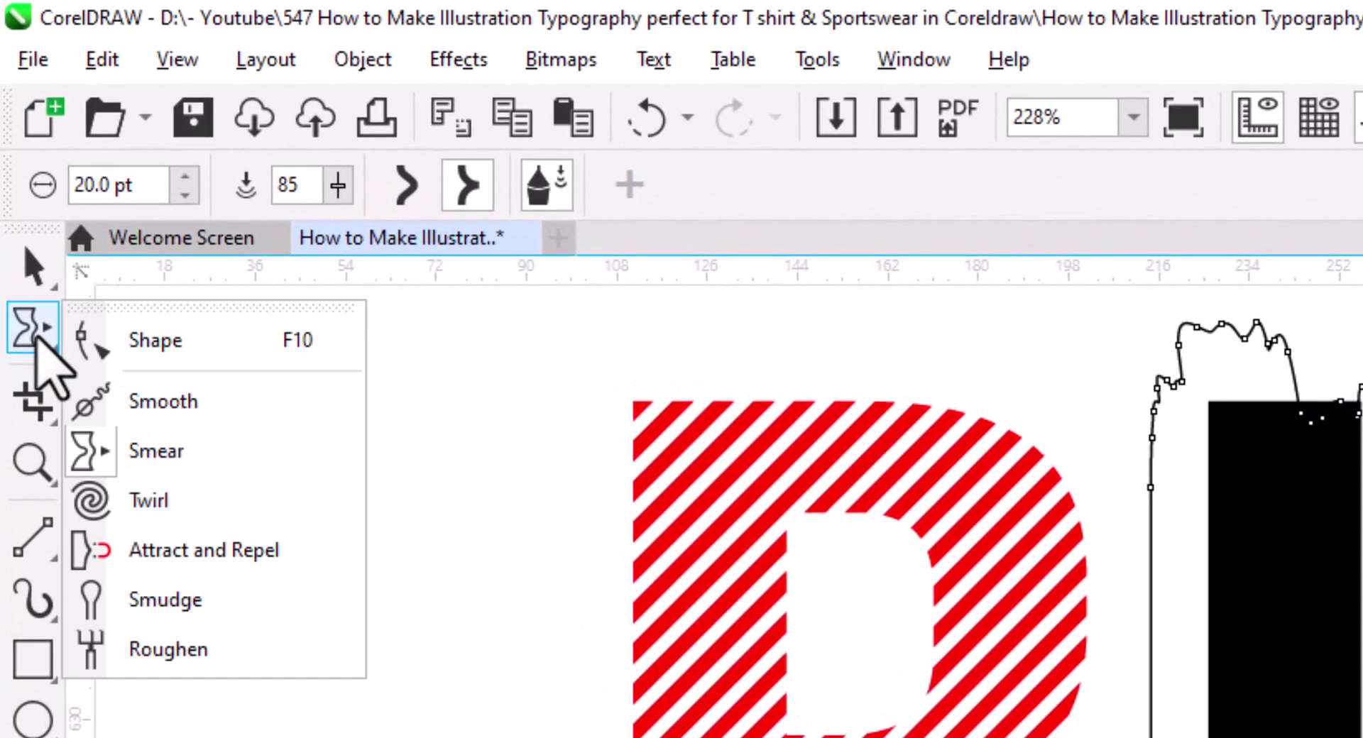
click(213, 598)
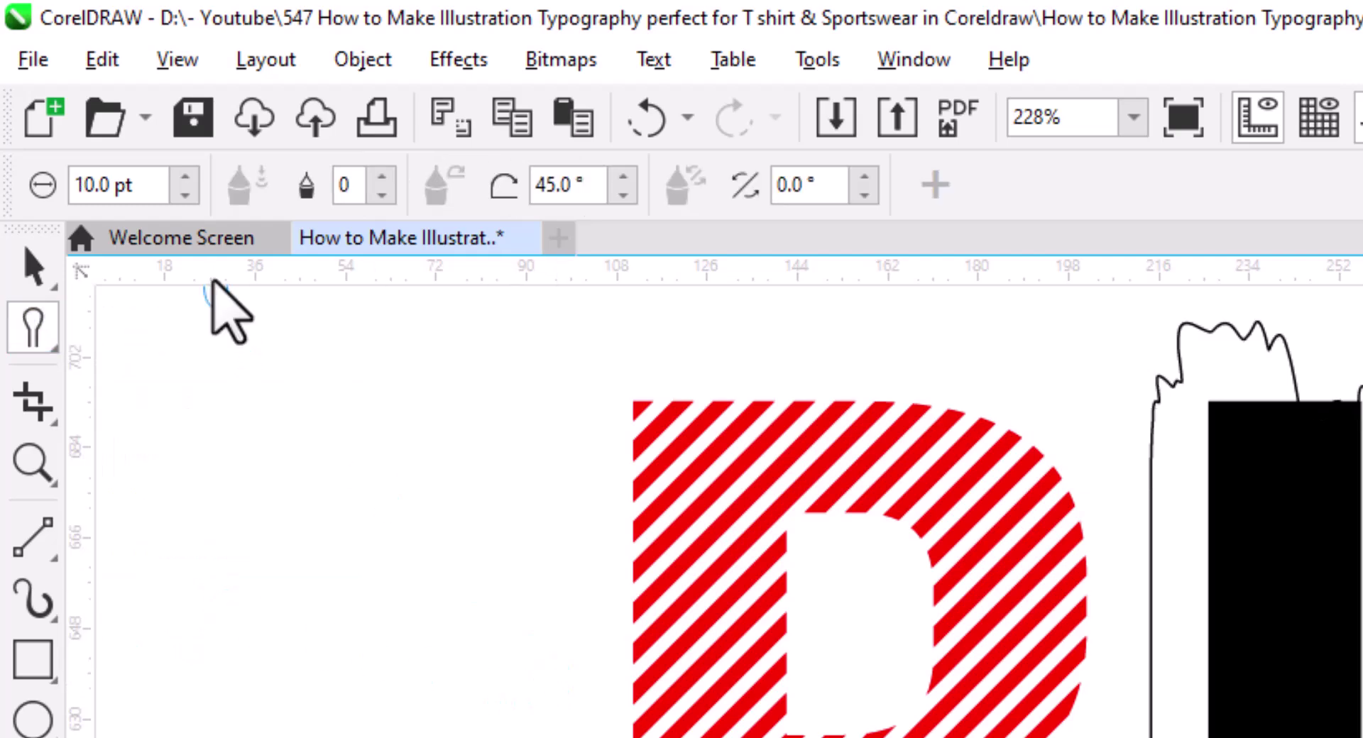
double_click(96, 183)
text(3)
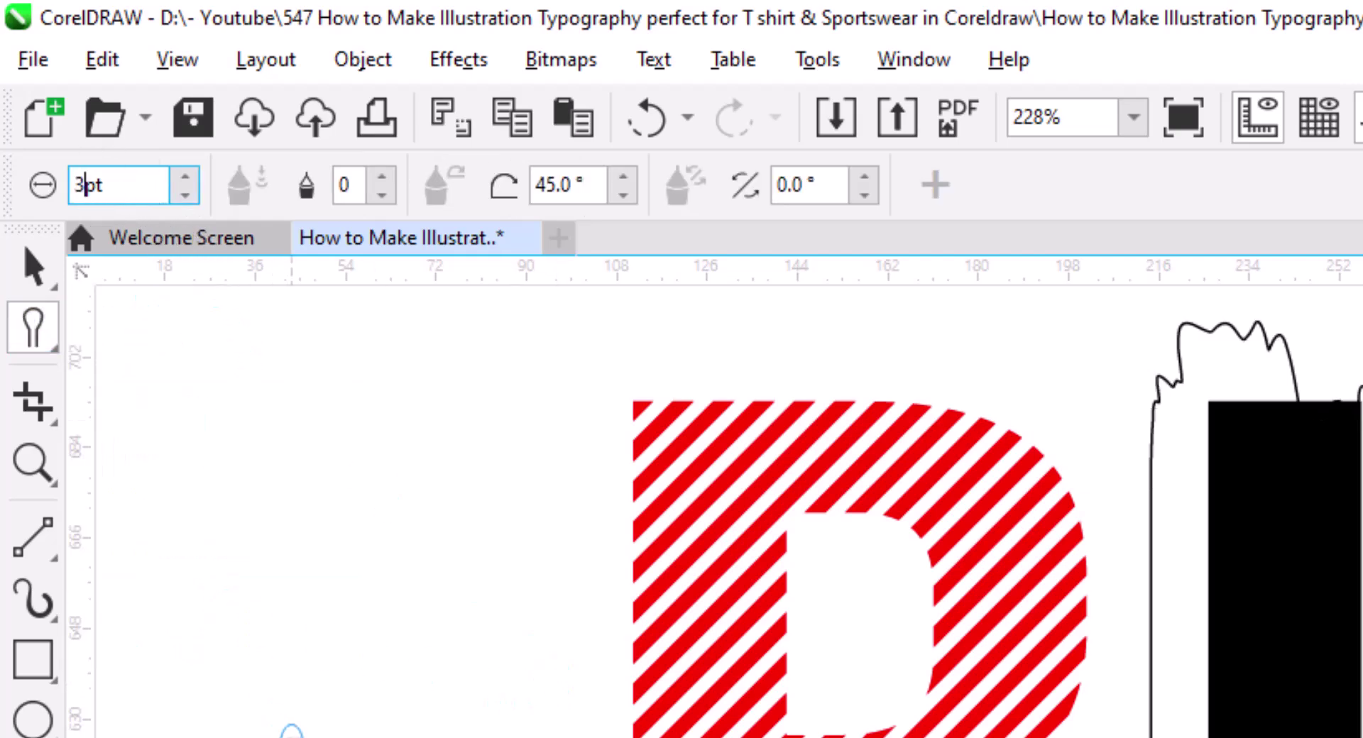
text(0)
key(Return)
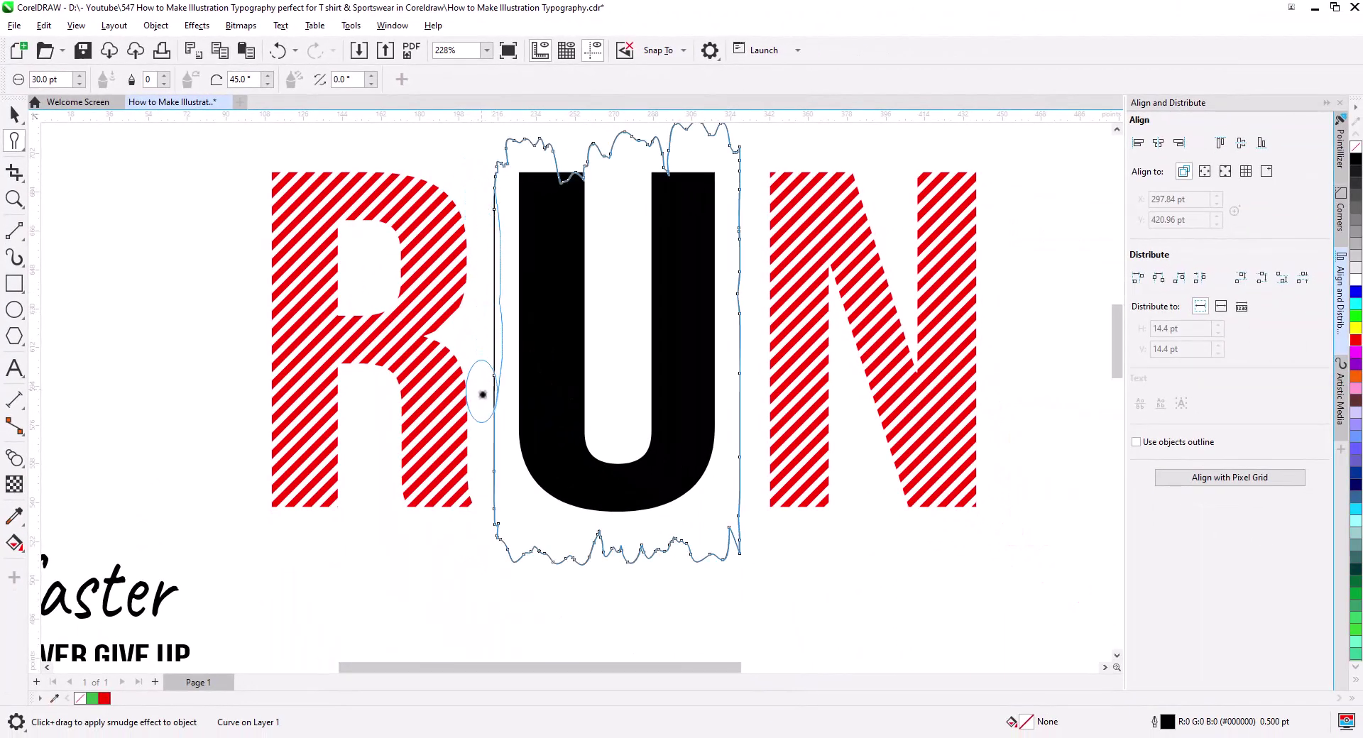
drag(499, 569, 497, 577)
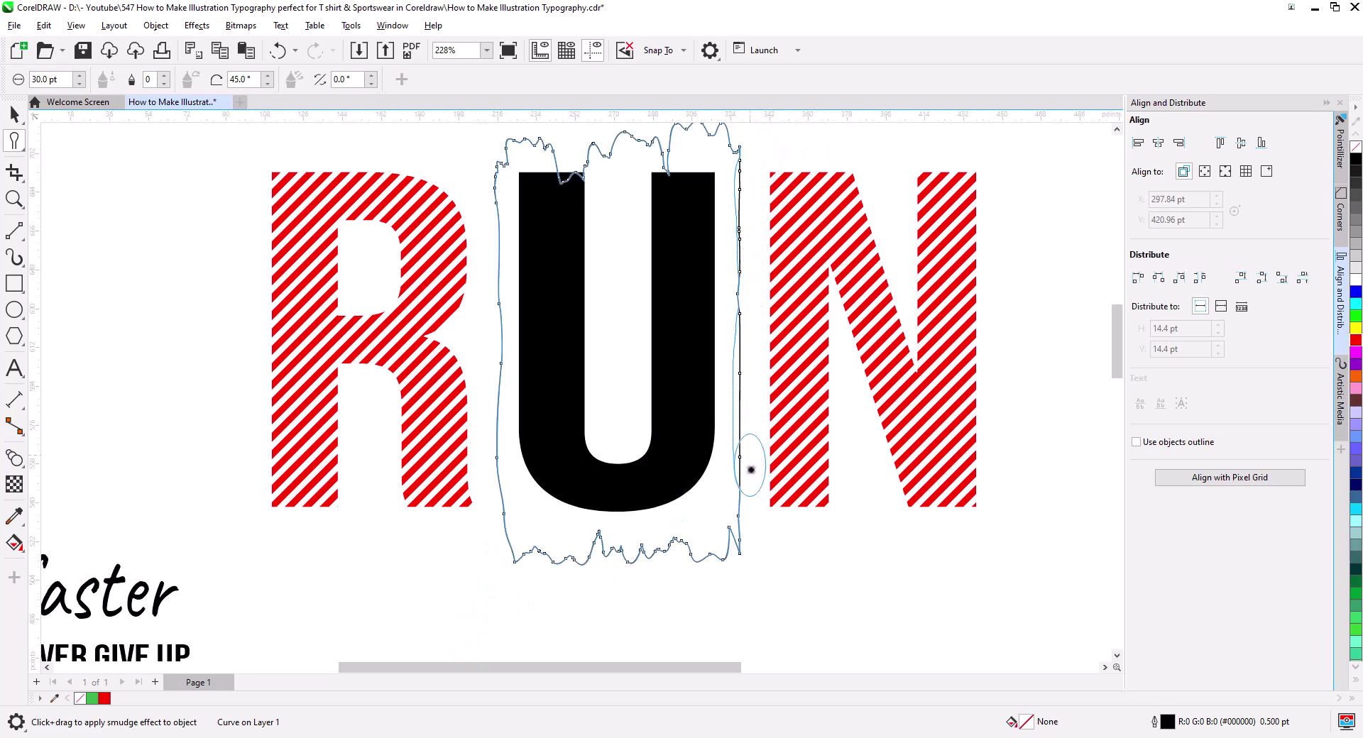
drag(747, 551, 749, 553)
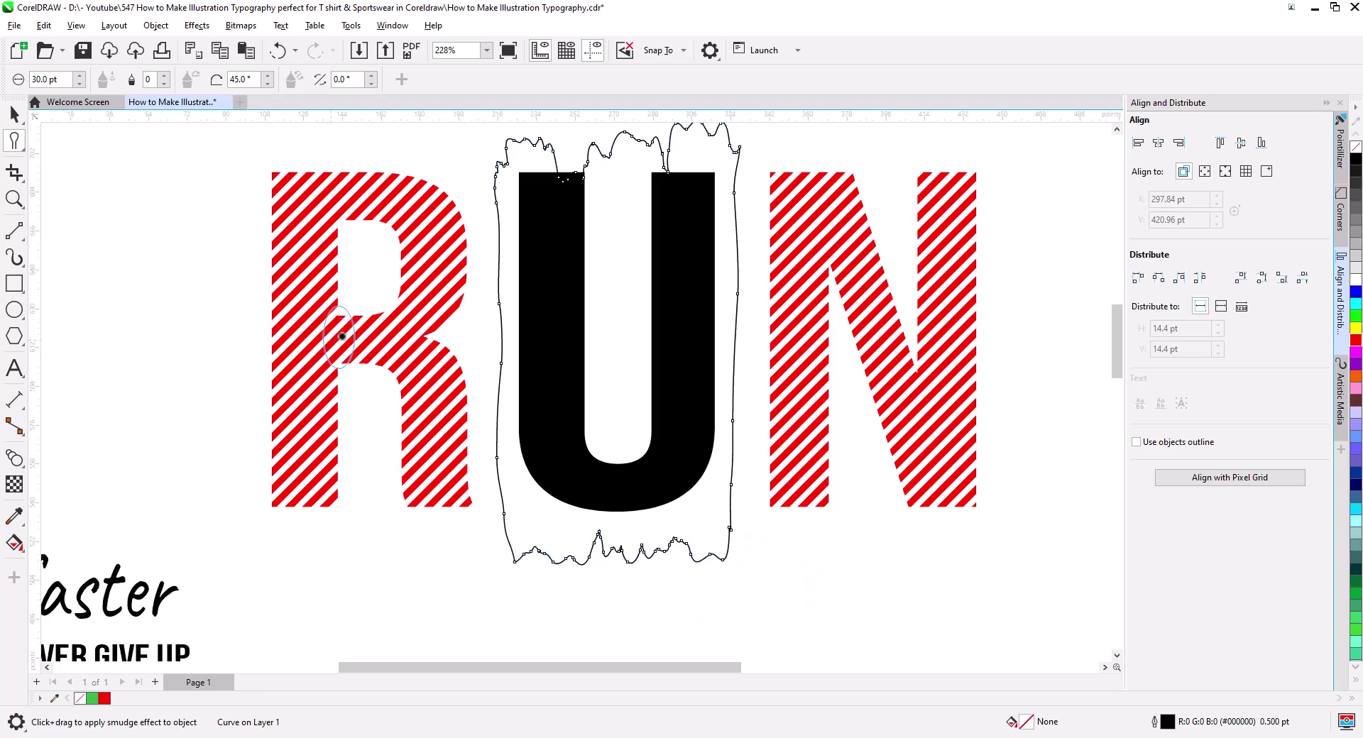
Step: Smudge the frame's upper-right corner inward to remove its sharp spike
drag(343, 336, 282, 492)
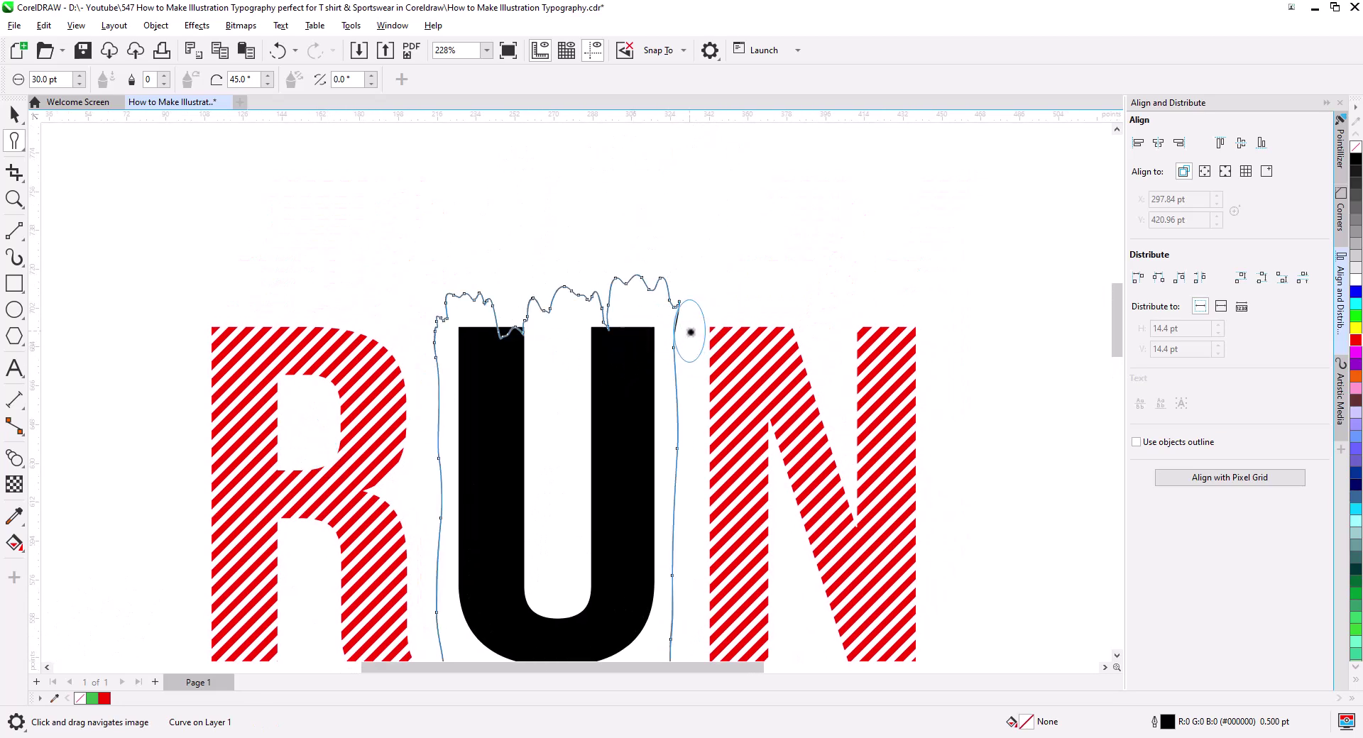
drag(676, 301, 676, 309)
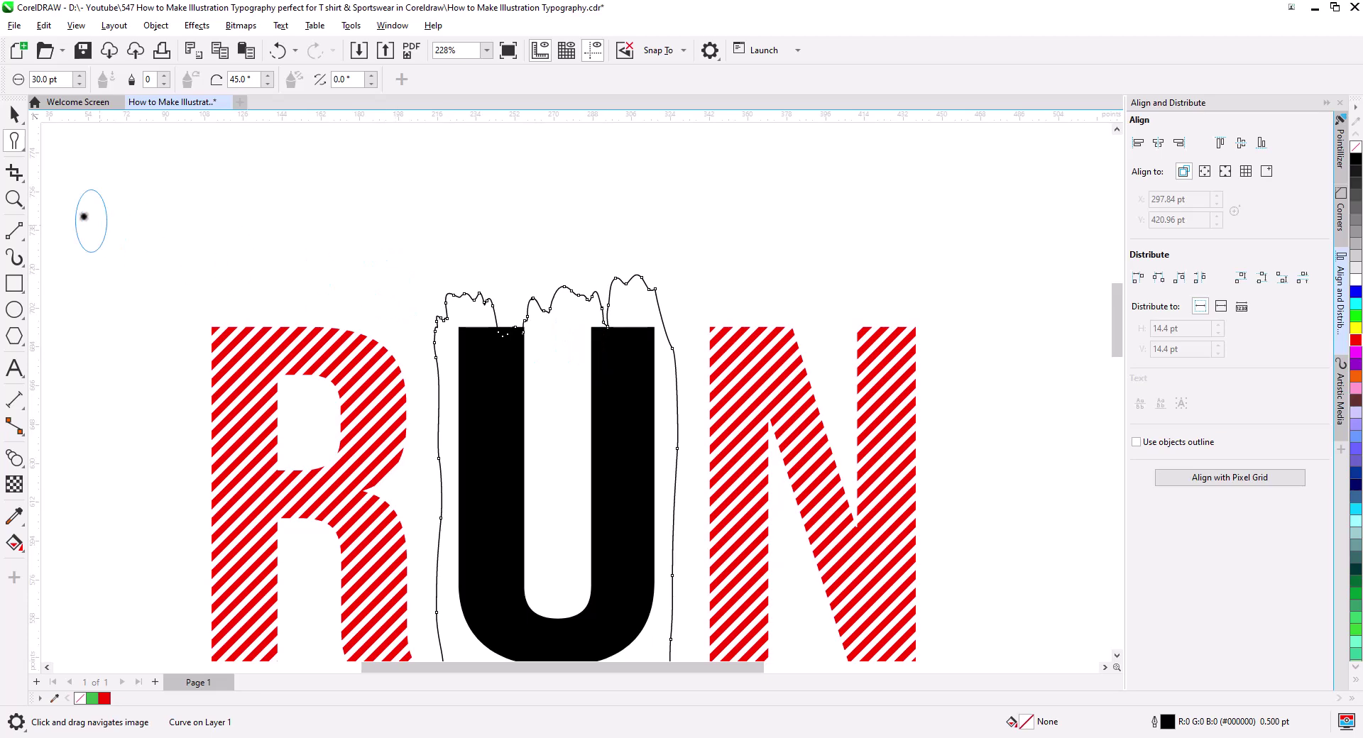
click(14, 114)
scroll(423, 189, down, 2)
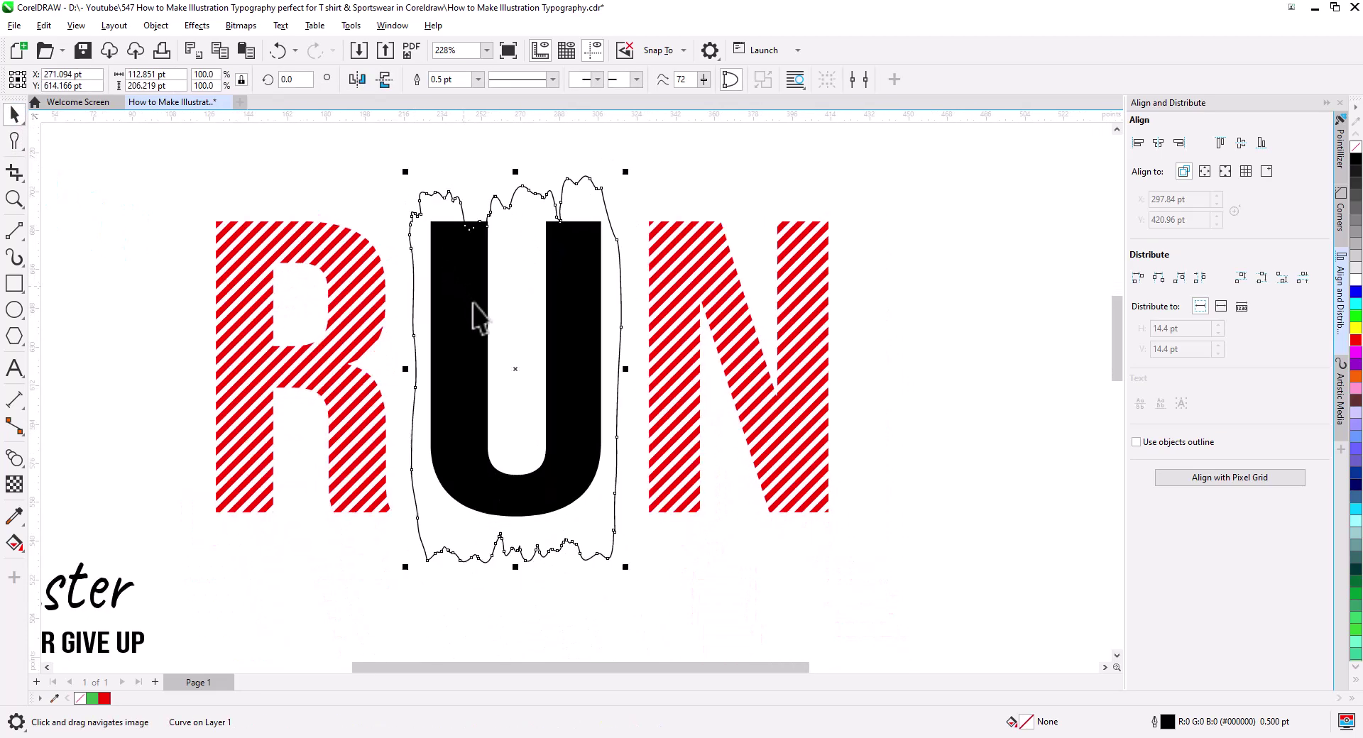
click(487, 238)
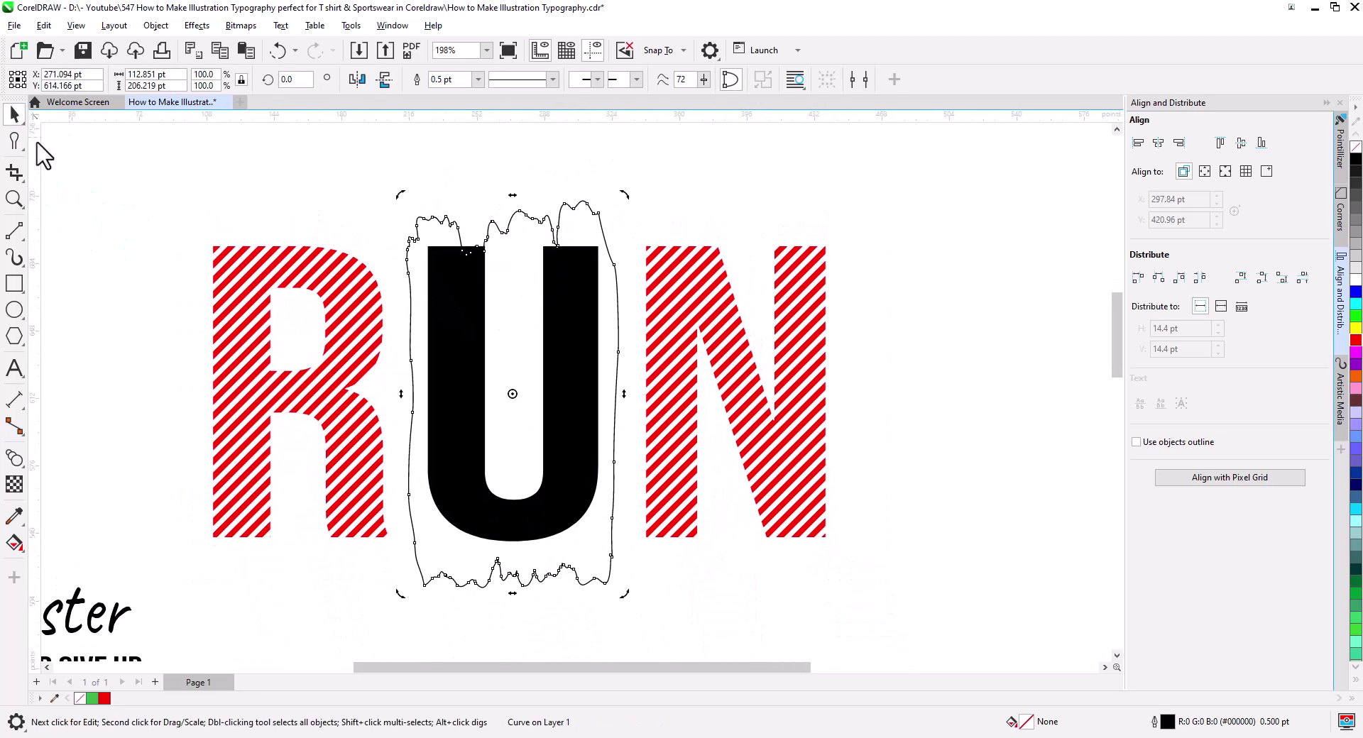
Step: Raise the nodes of the frame's ragged top edge clear of the U and reshape its upper-right corner upward
click(15, 142)
click(64, 143)
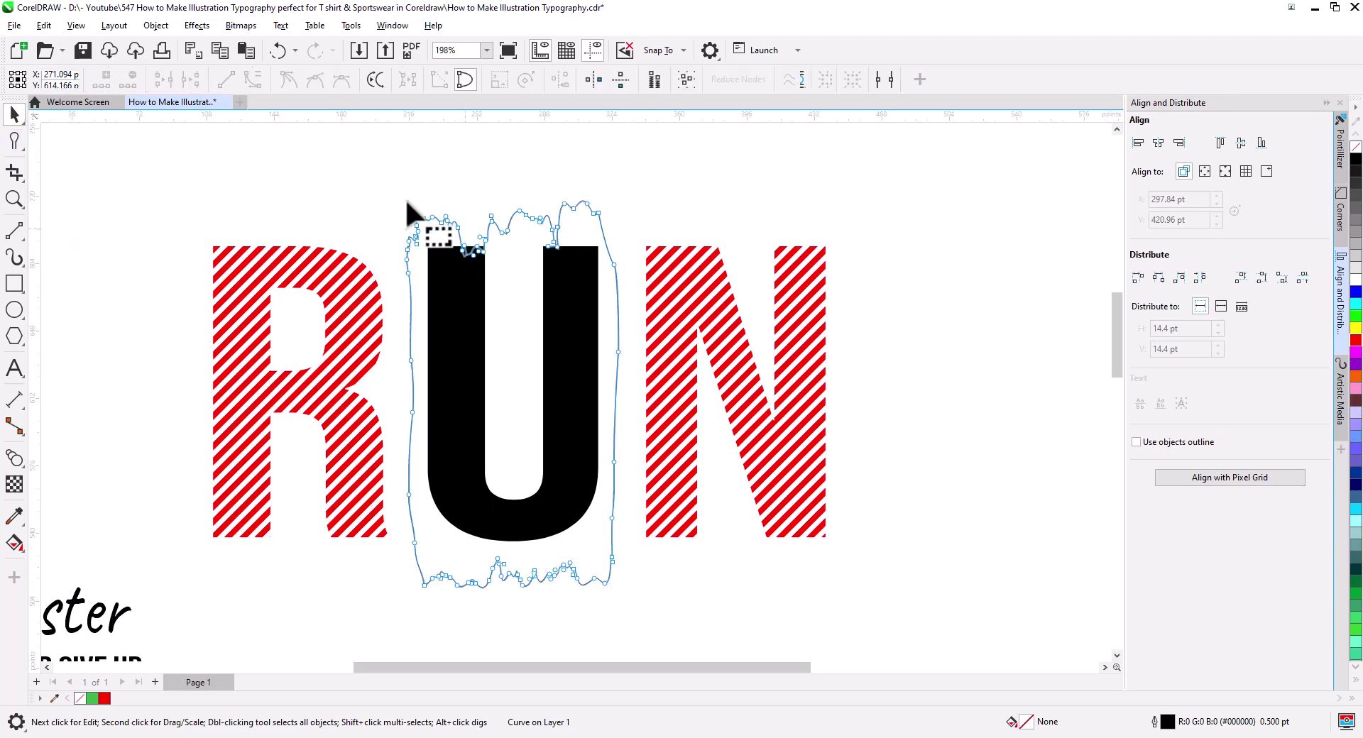
drag(372, 184, 664, 334)
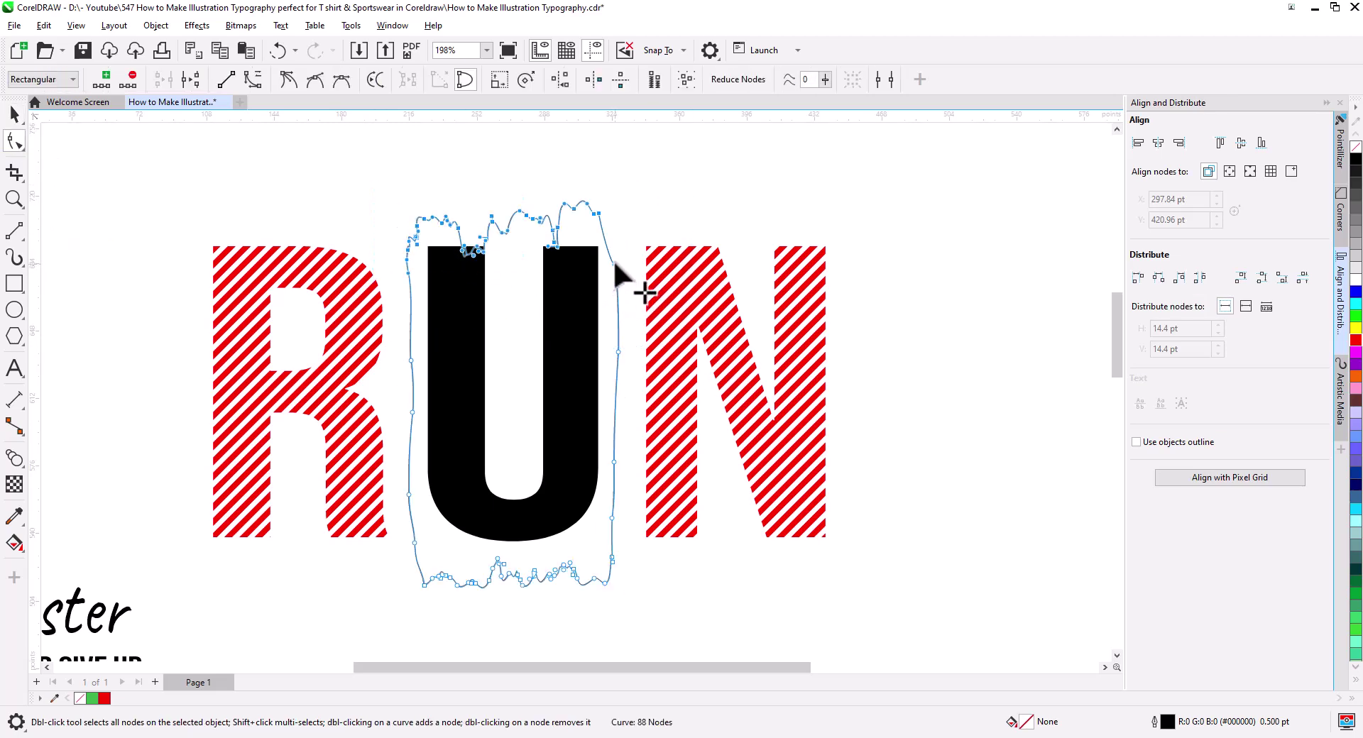
drag(614, 267, 610, 195)
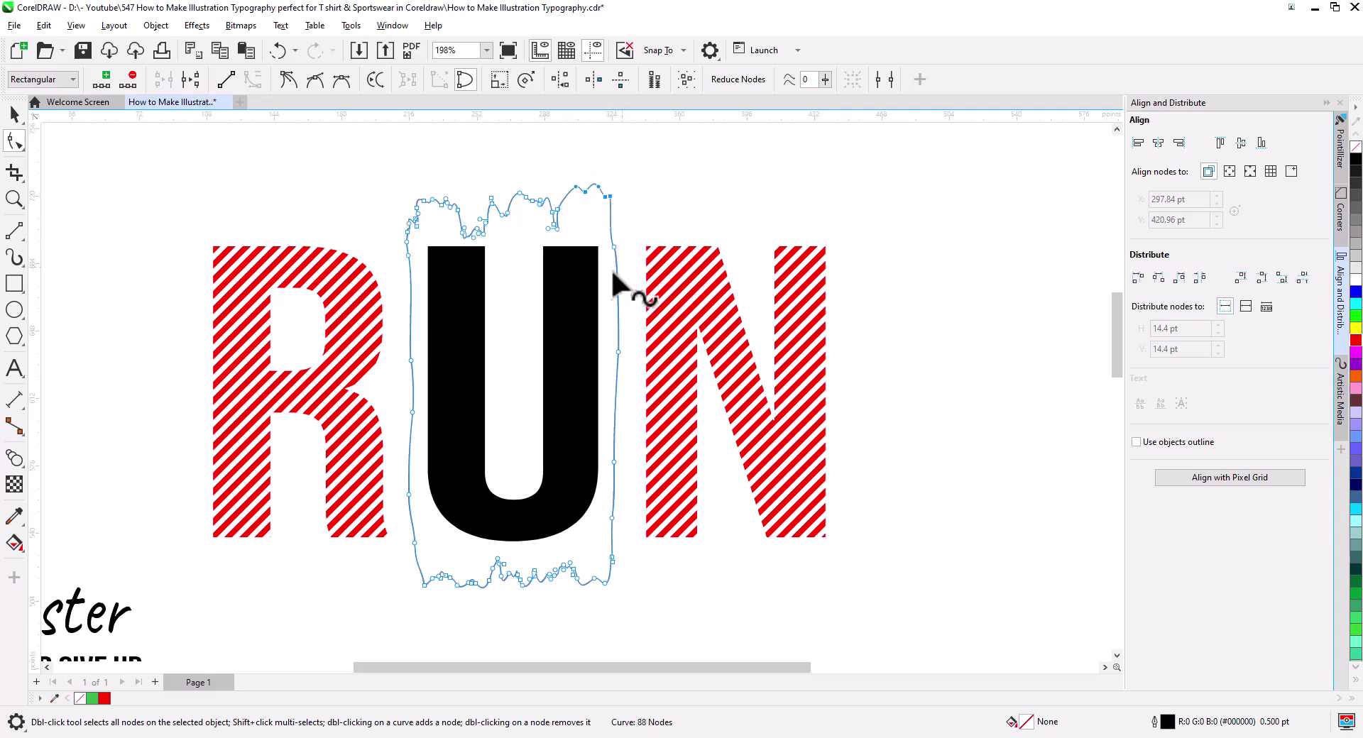
click(15, 114)
click(318, 191)
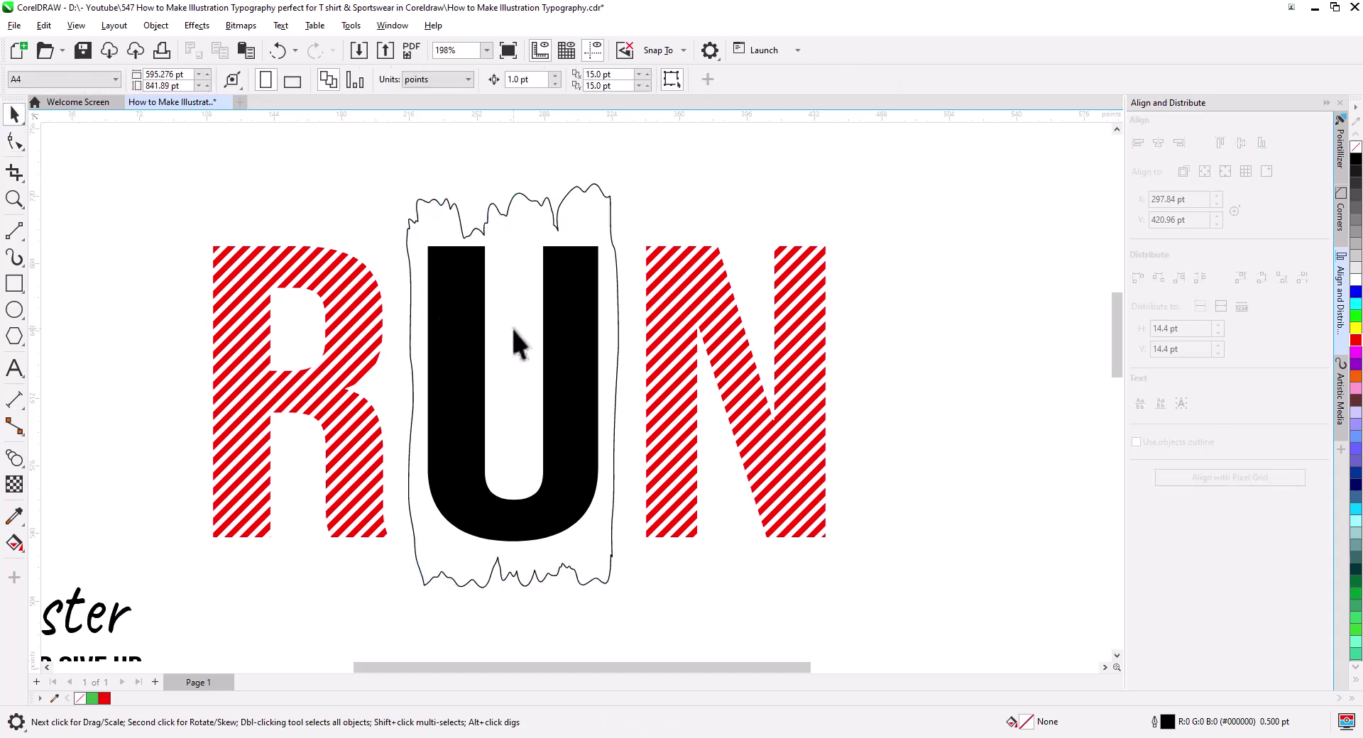
Step: Enlarge the ragged frame around the U to about 105% and fill it with green
scroll(554, 355, down, 1)
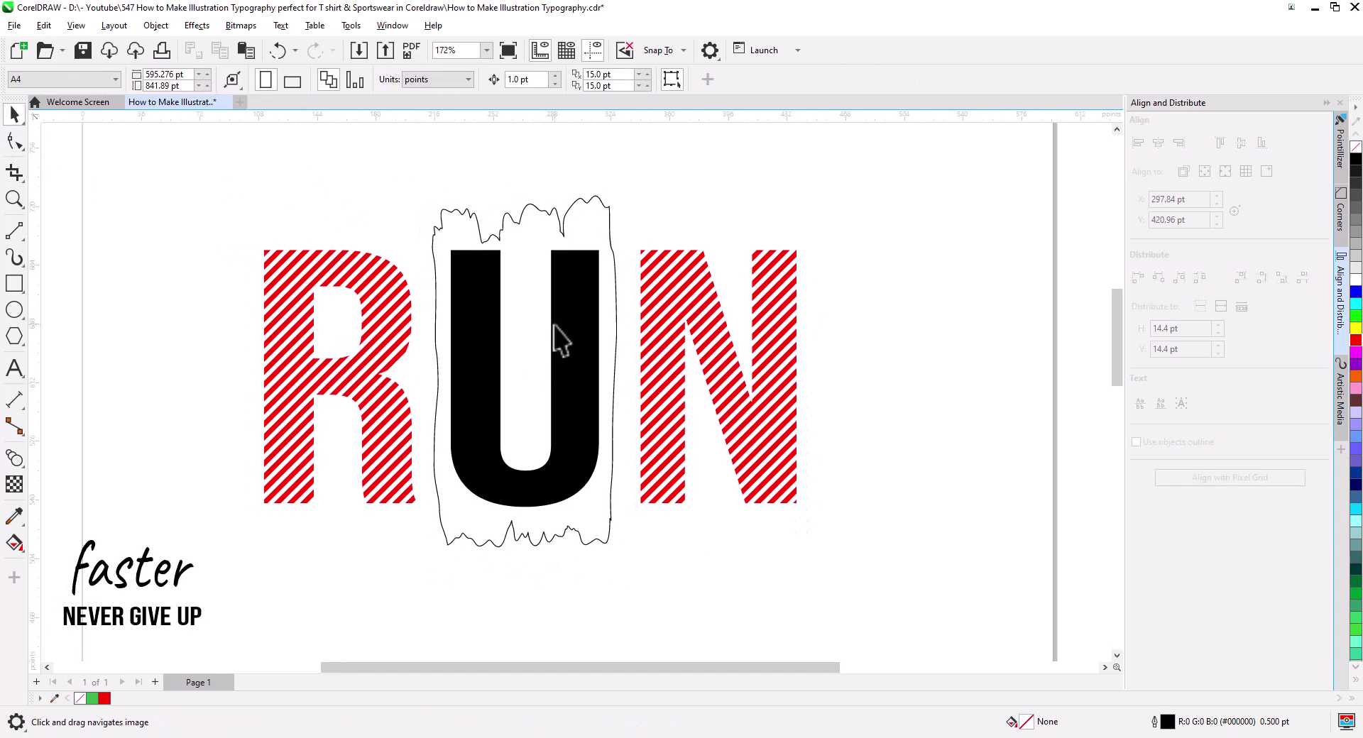
click(609, 225)
drag(624, 190, 634, 185)
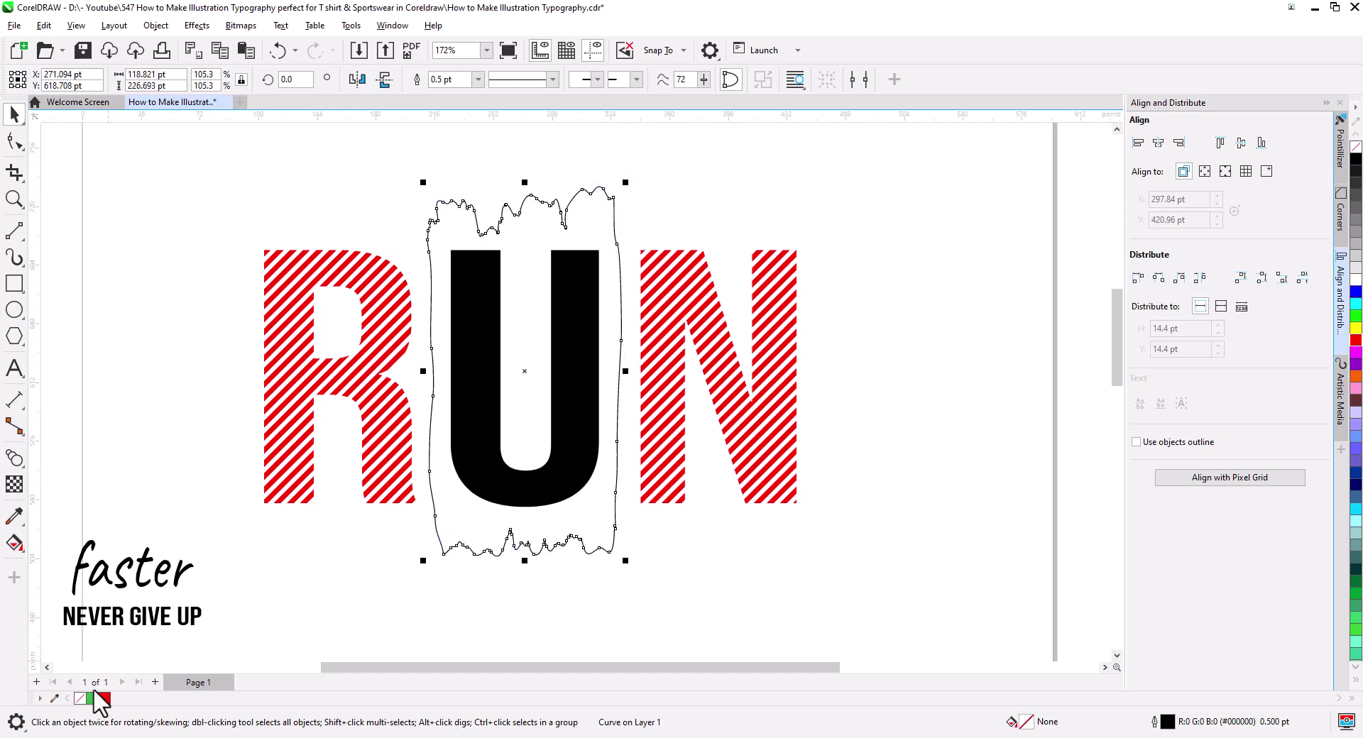
click(93, 699)
Step: Combine the letter U with the green frame so the U is cut out of it, and remove the outline
click(654, 543)
click(568, 487)
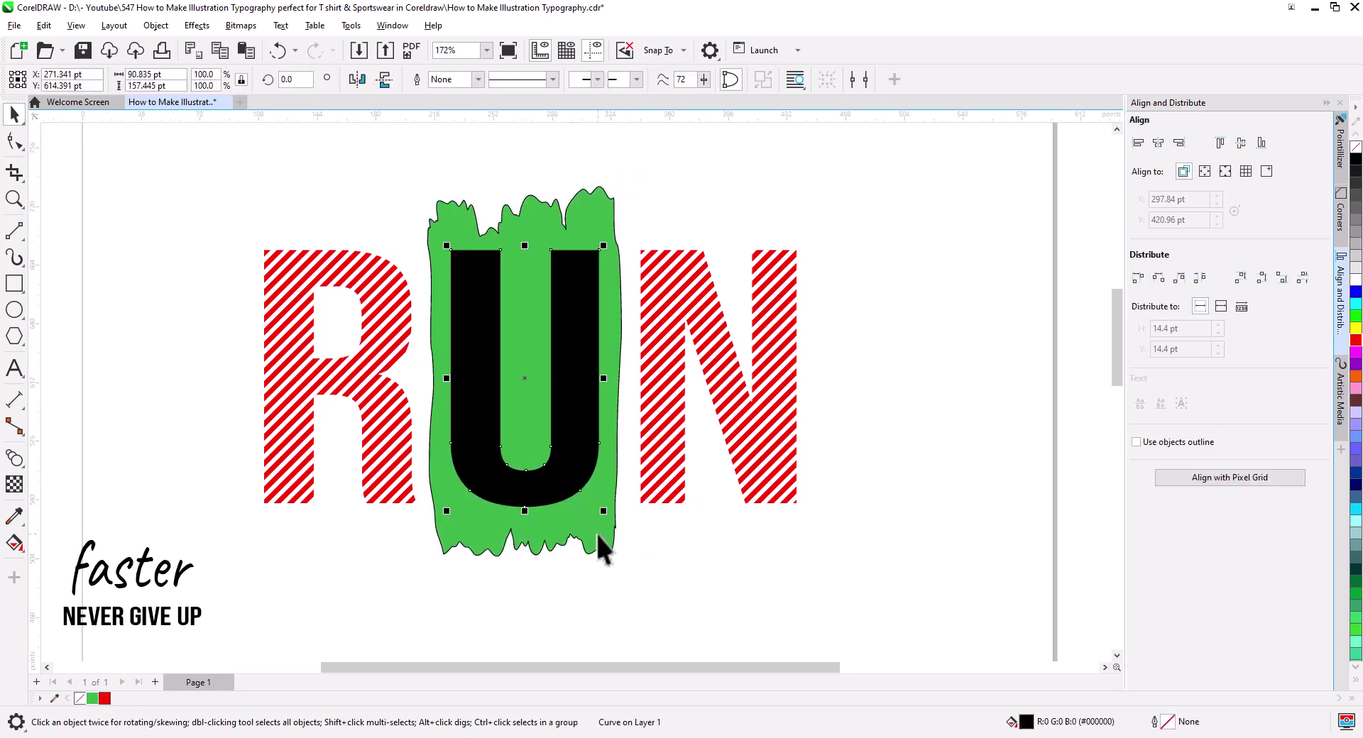
shift+click(594, 531)
click(423, 76)
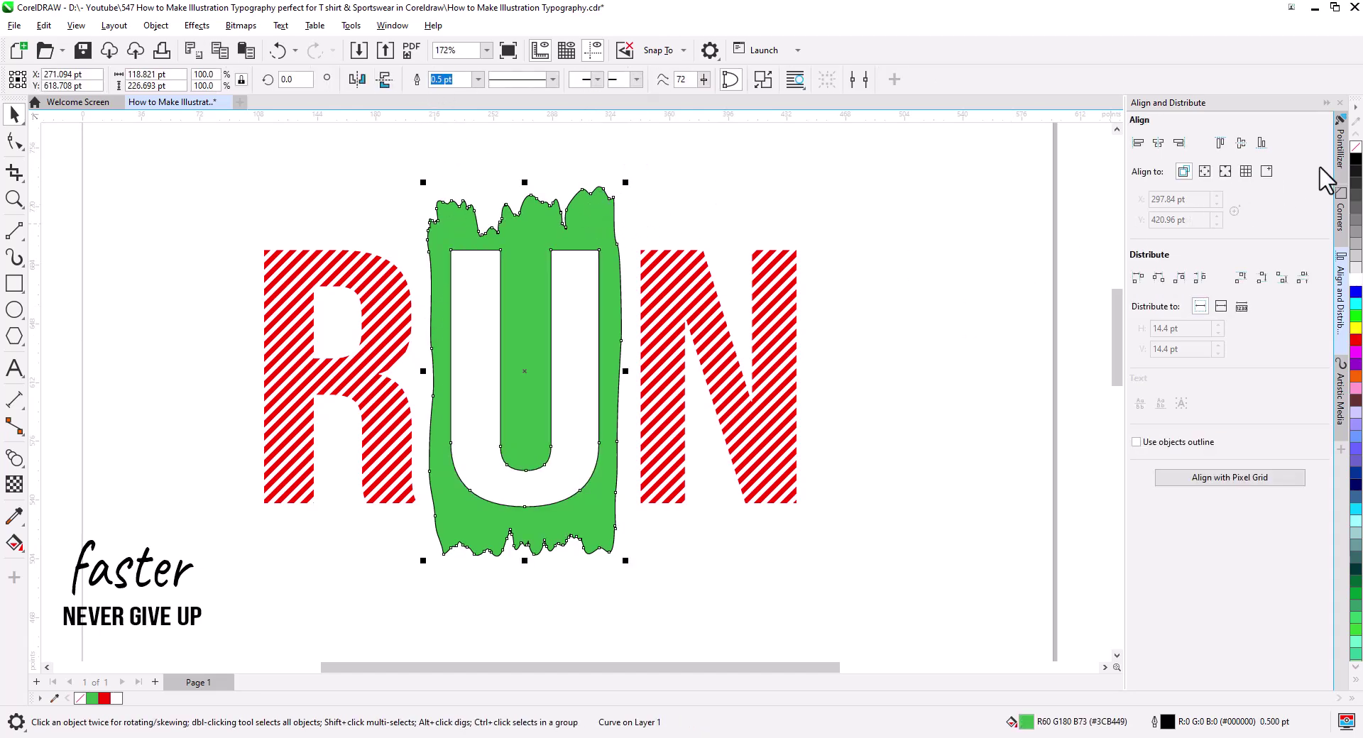
key(Escape)
Step: Place the word "faster" over the green frame's lower edge, enlarge it to about 183%, and stretch it to about 88 pt tall
drag(624, 532, 687, 417)
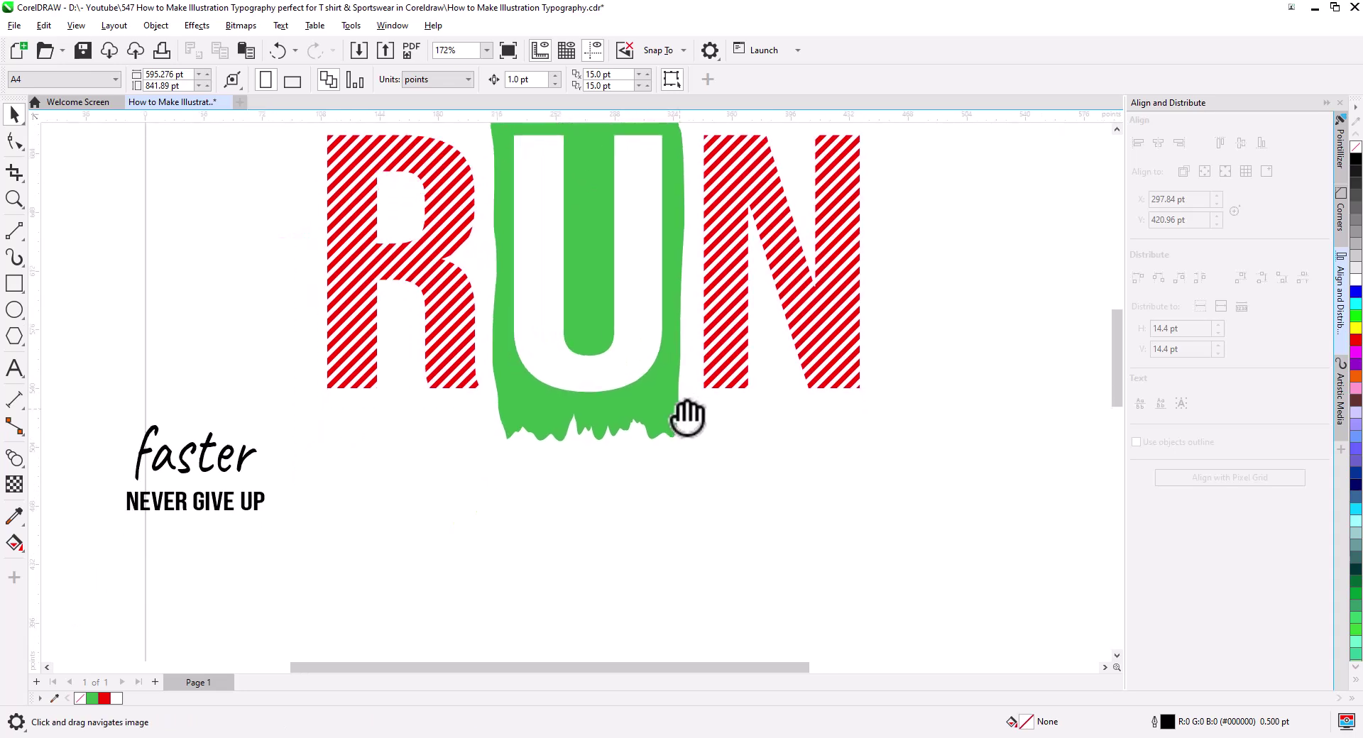
scroll(578, 472, up, 2)
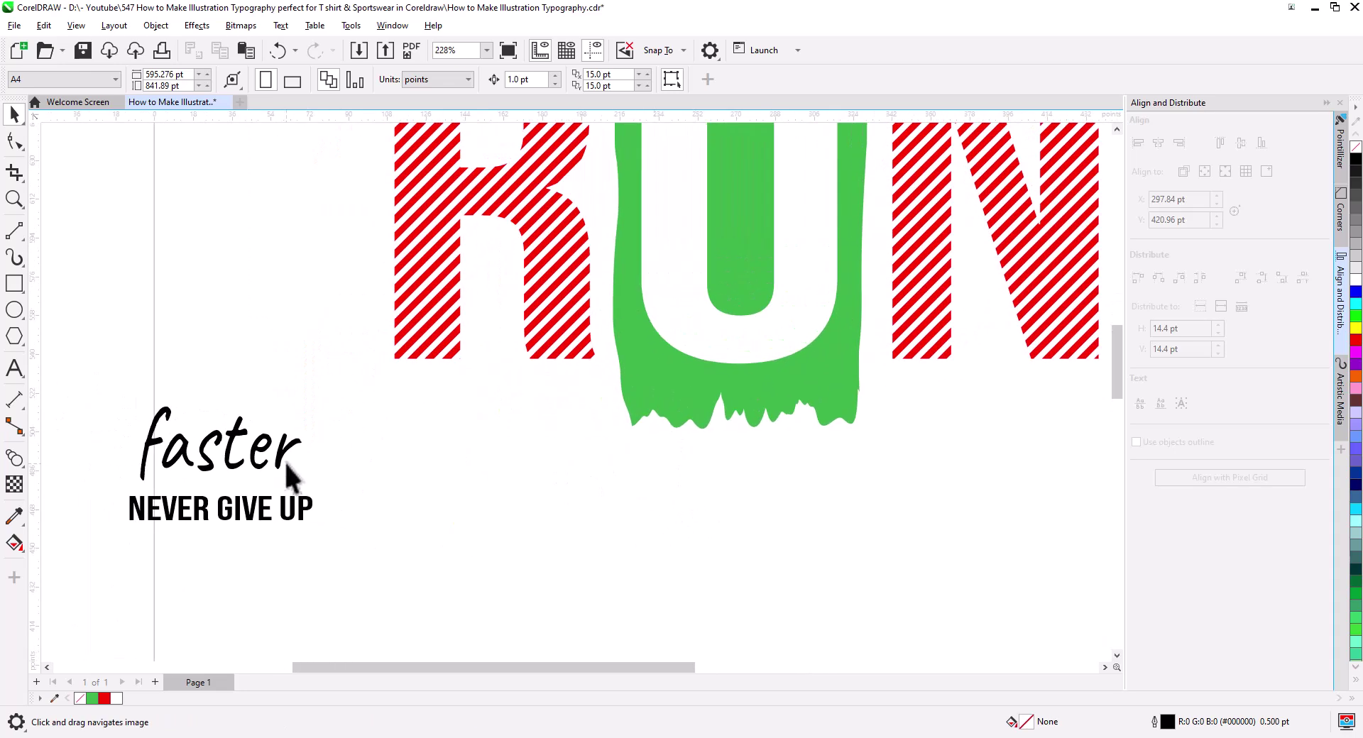
drag(279, 447, 916, 553)
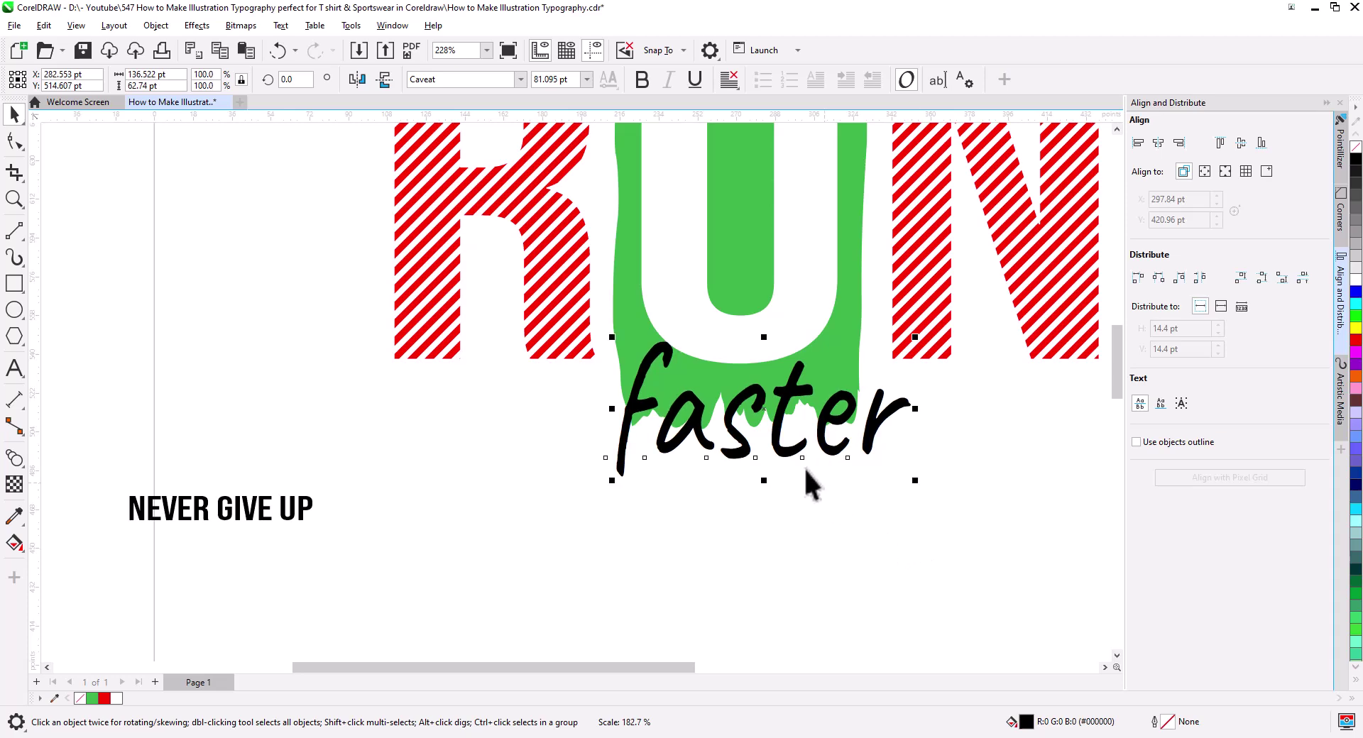
drag(806, 469, 763, 517)
drag(776, 472, 771, 459)
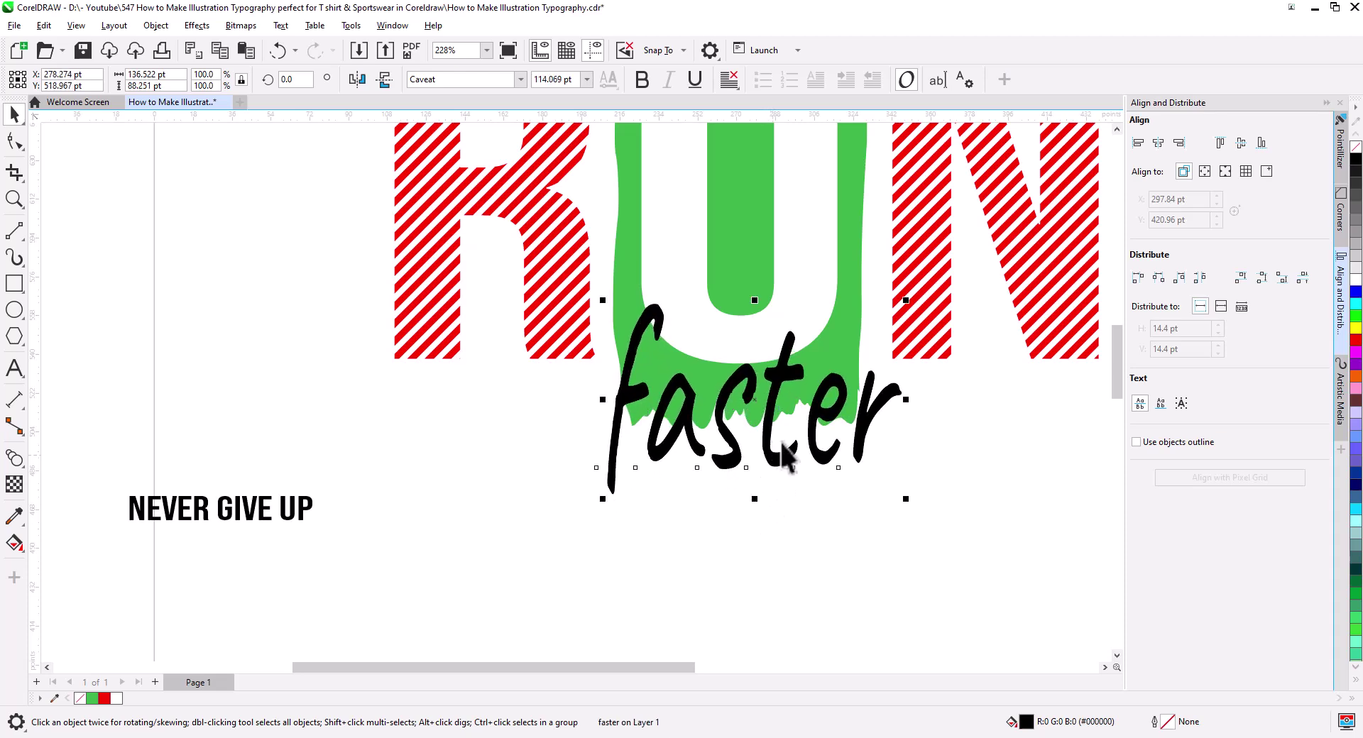
Step: Centre "faster" horizontally on the green U shape and widen it symmetrically to about 146 pt
shift+click(753, 249)
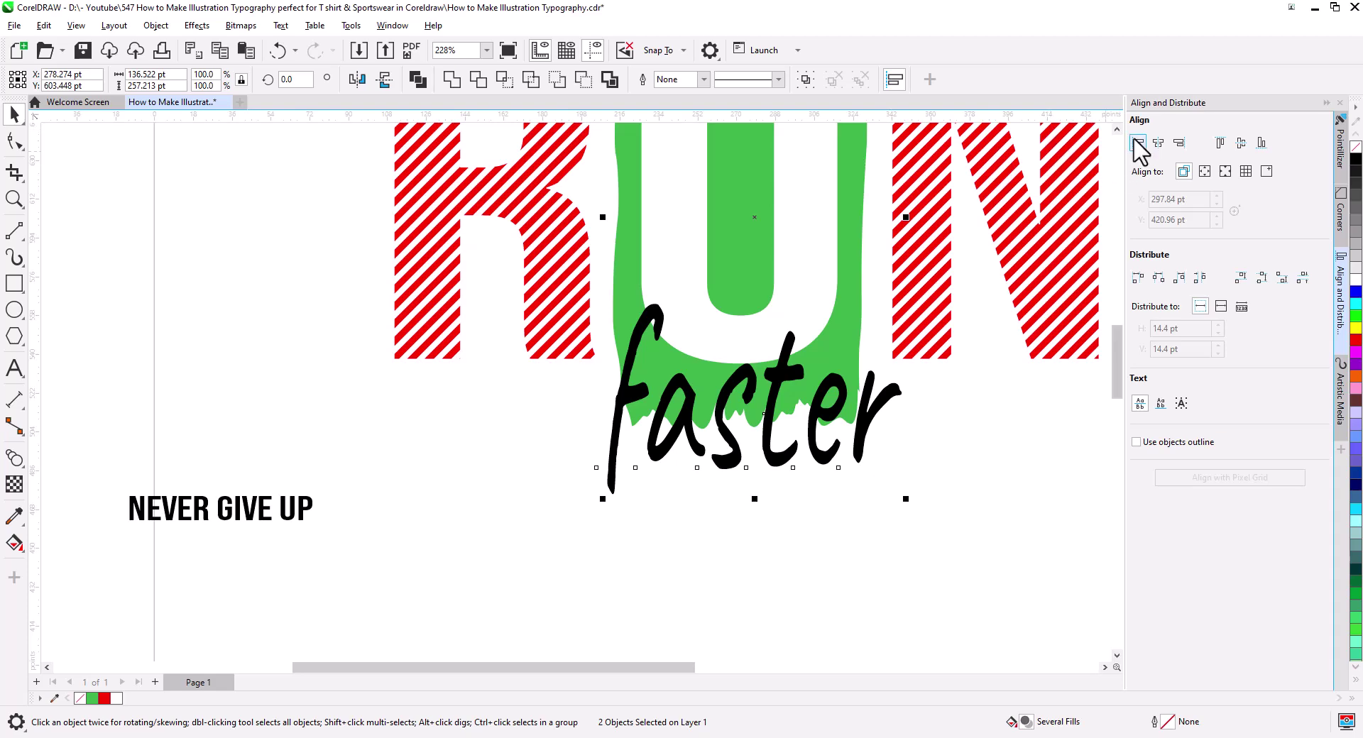
click(1159, 144)
click(1004, 441)
scroll(1004, 441, down, 4)
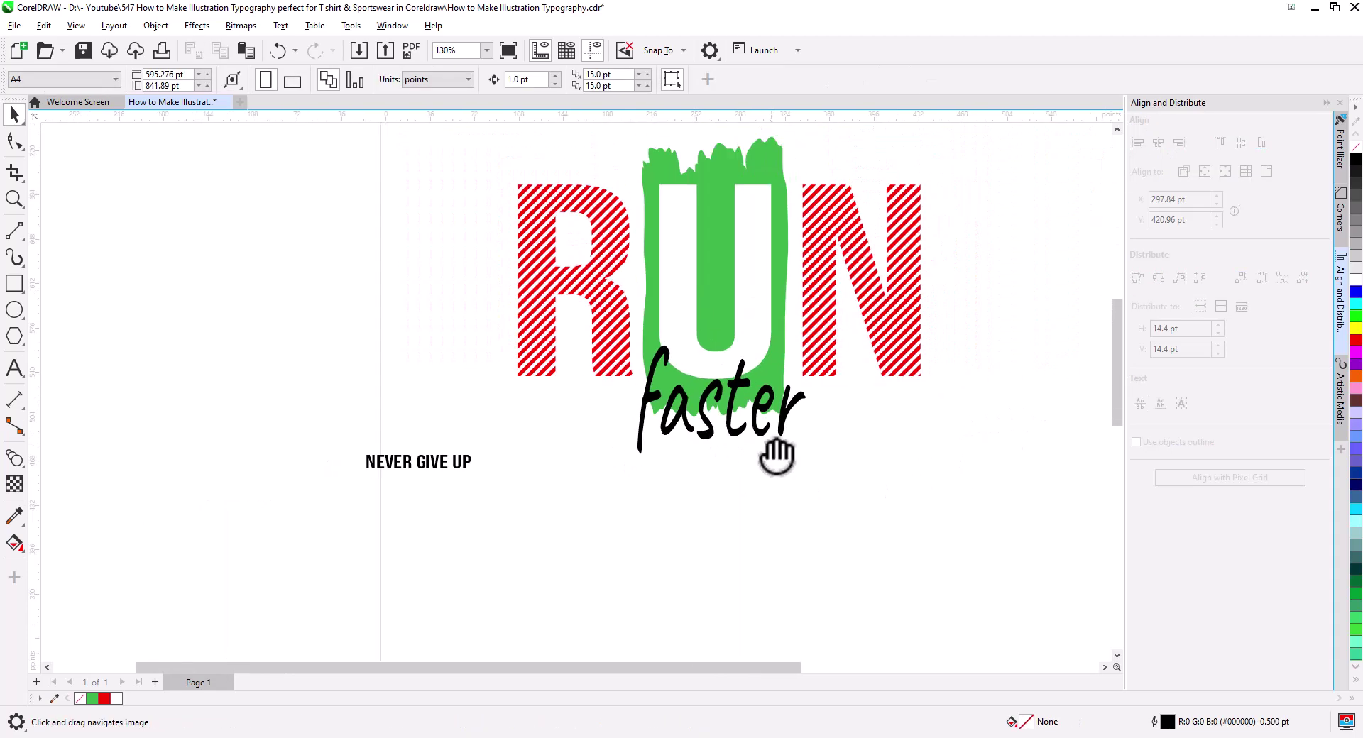
click(568, 414)
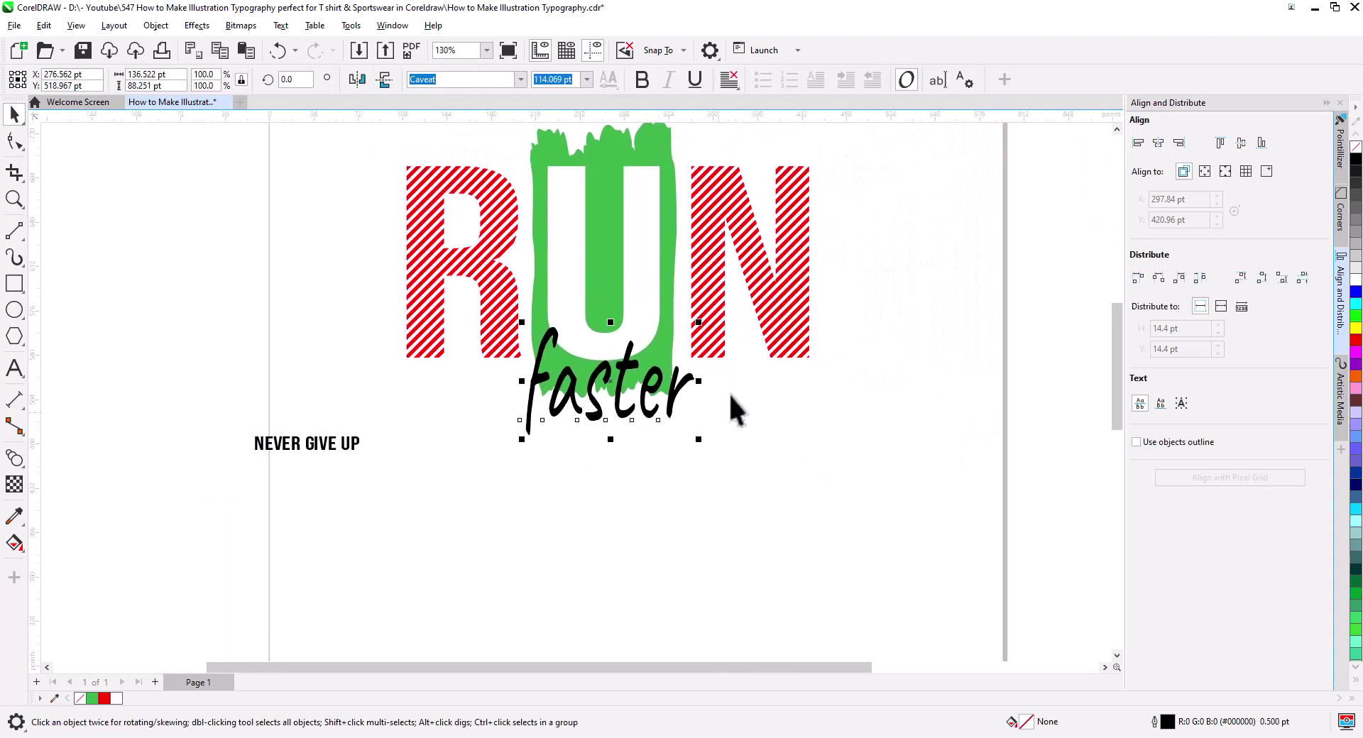
drag(695, 383, 709, 381)
click(297, 470)
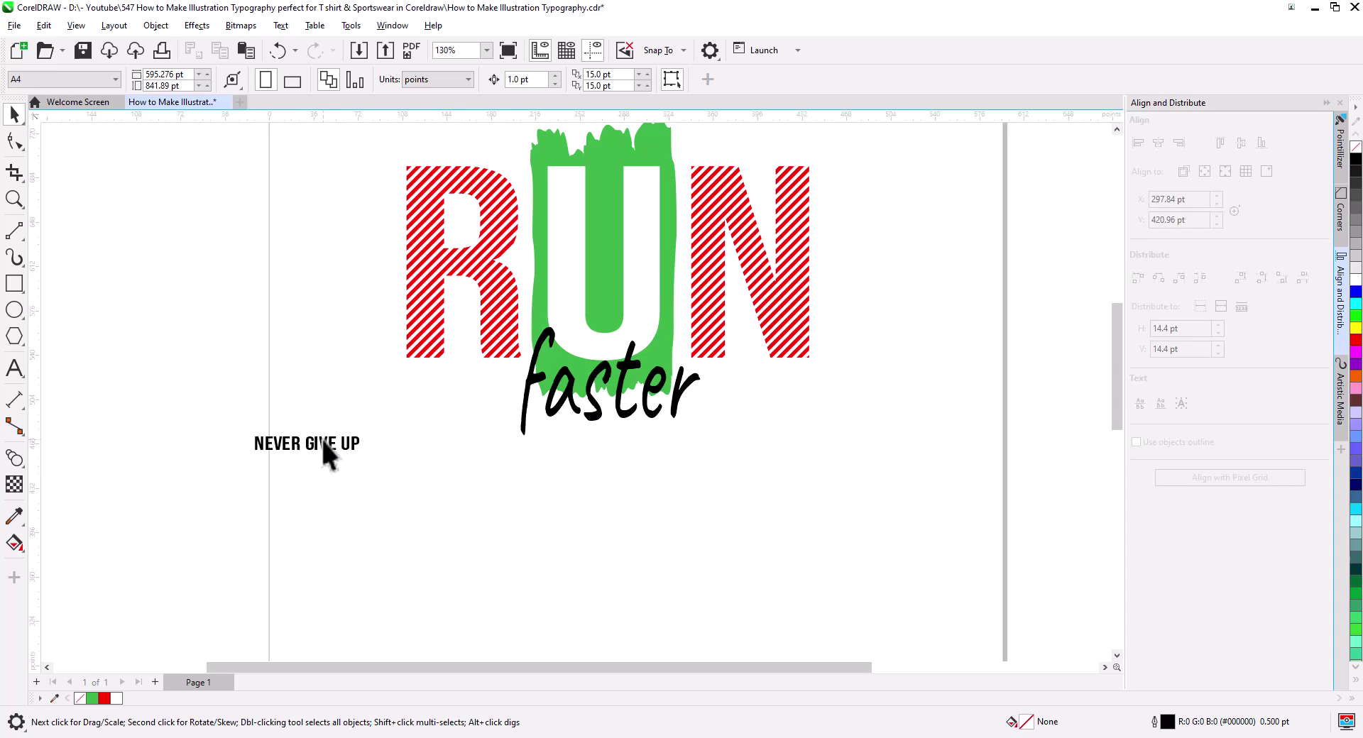
Step: Place "NEVER GIVE UP" below "faster", scale it to about 132%, and widen its letter spacing
drag(323, 446, 663, 492)
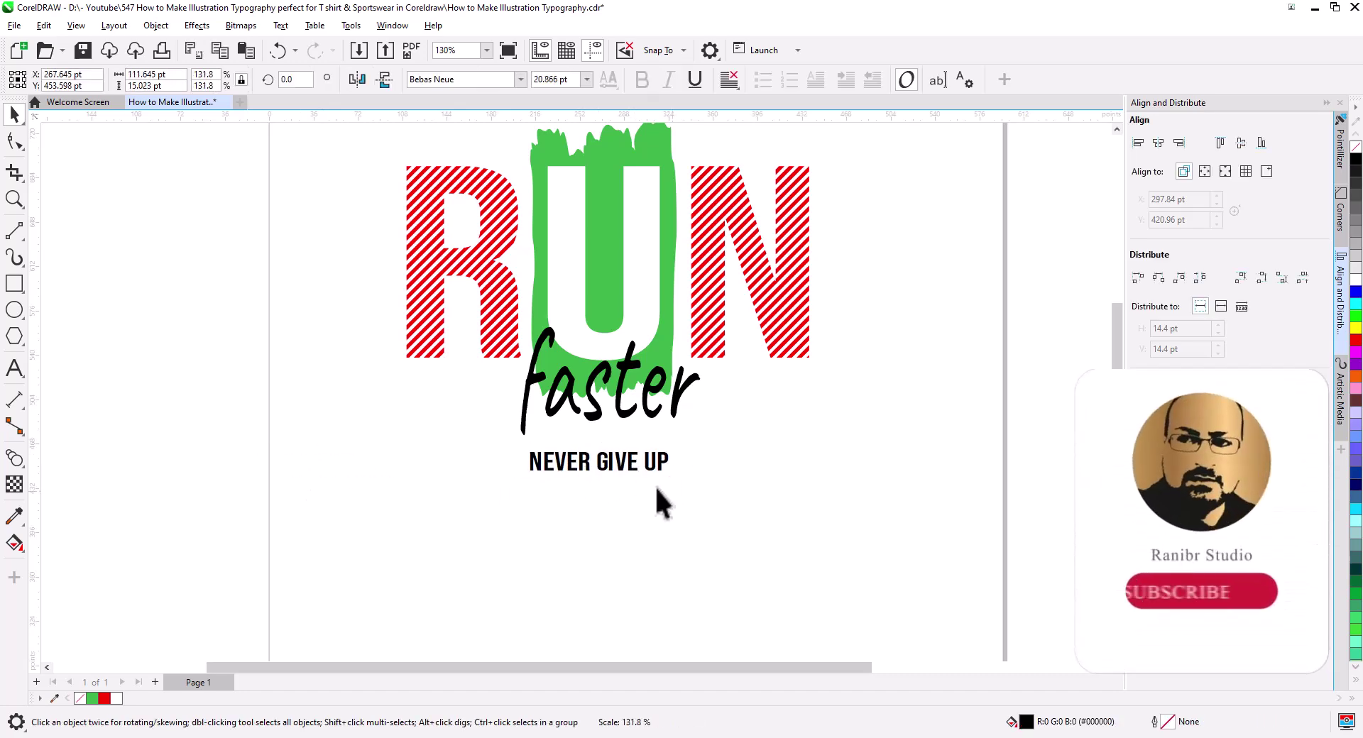
click(14, 140)
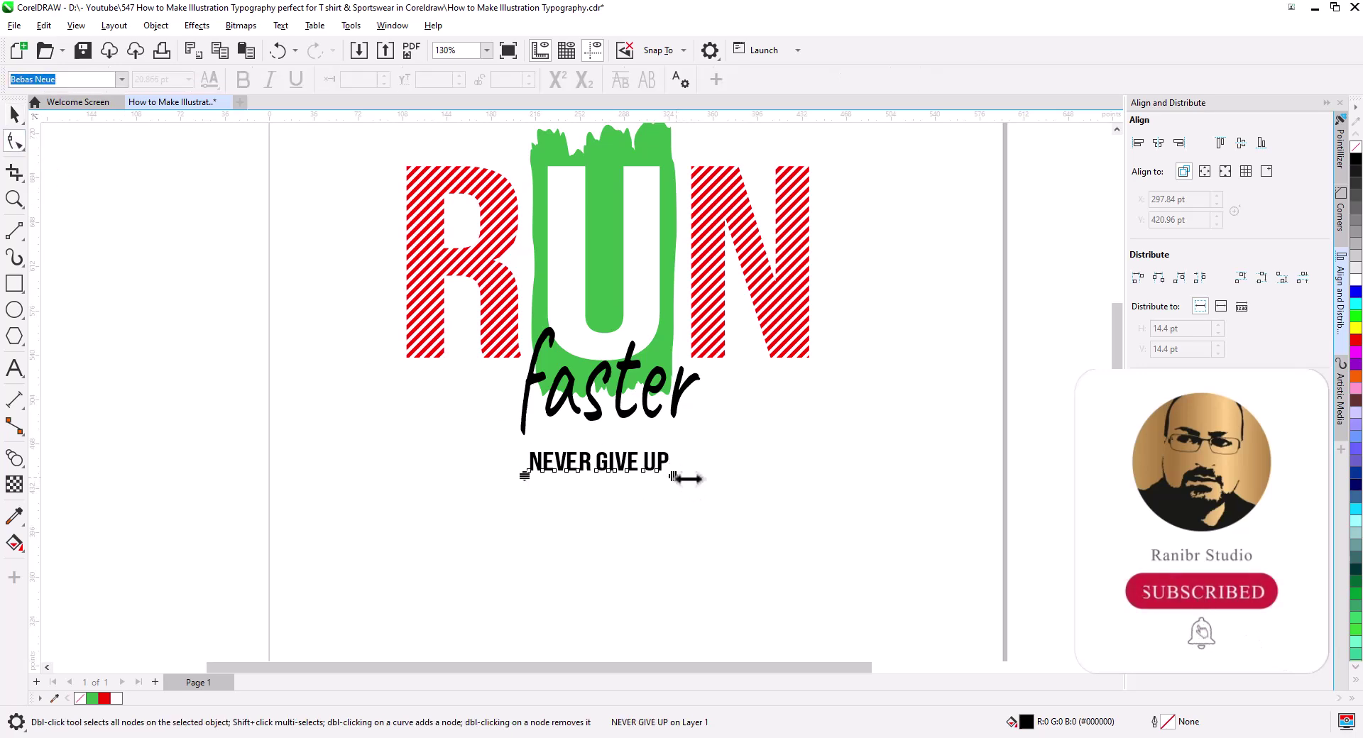
drag(688, 479, 772, 475)
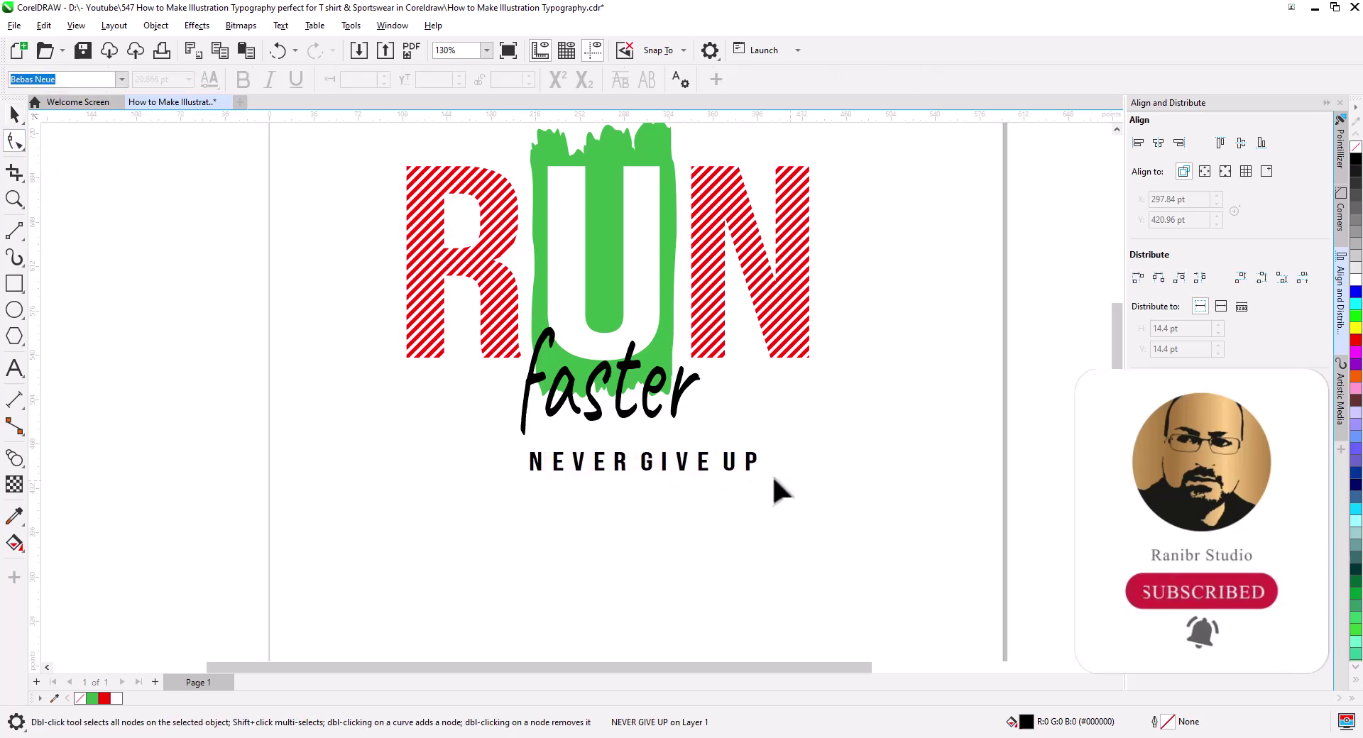
click(14, 114)
Step: Add extra spaces between the words NEVER, GIVE and UP in the tagline
double_click(643, 459)
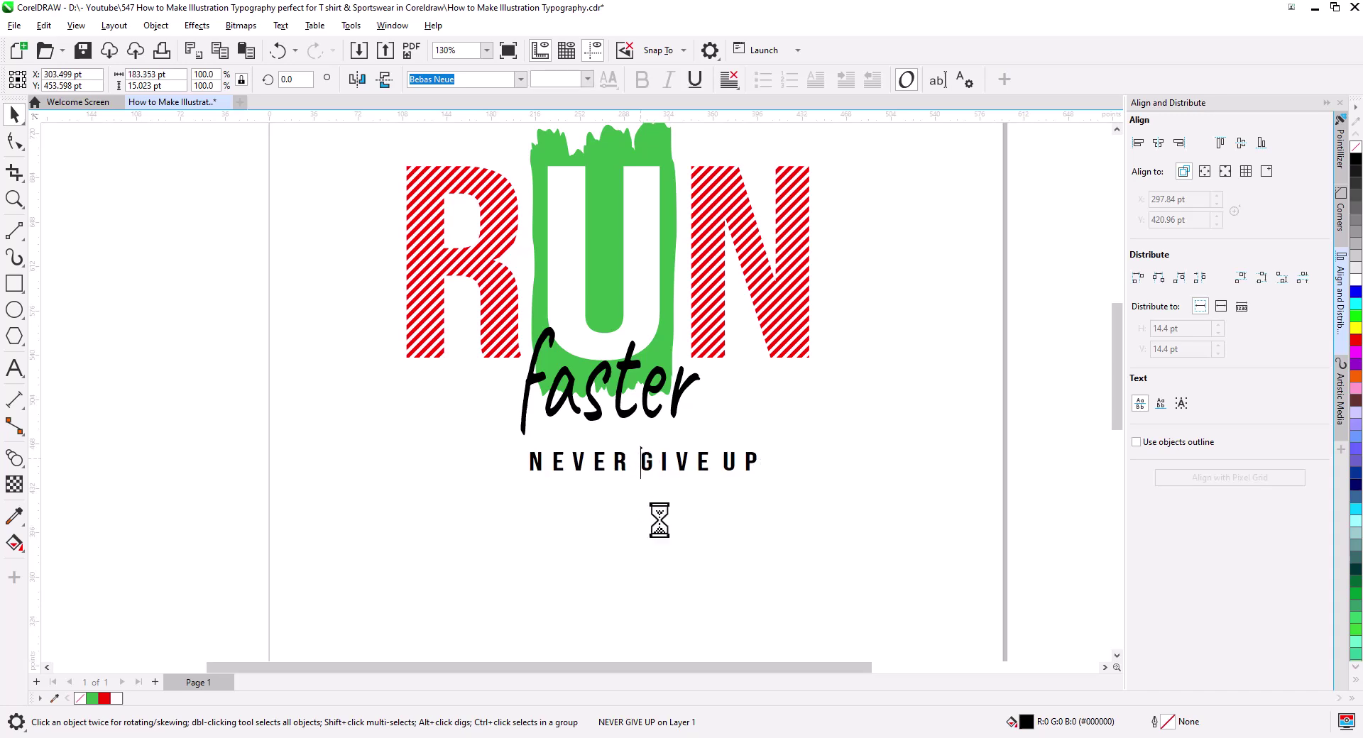
key(Right)
key(Right)
key(Right)
key(Right)
key(Right)
click(642, 477)
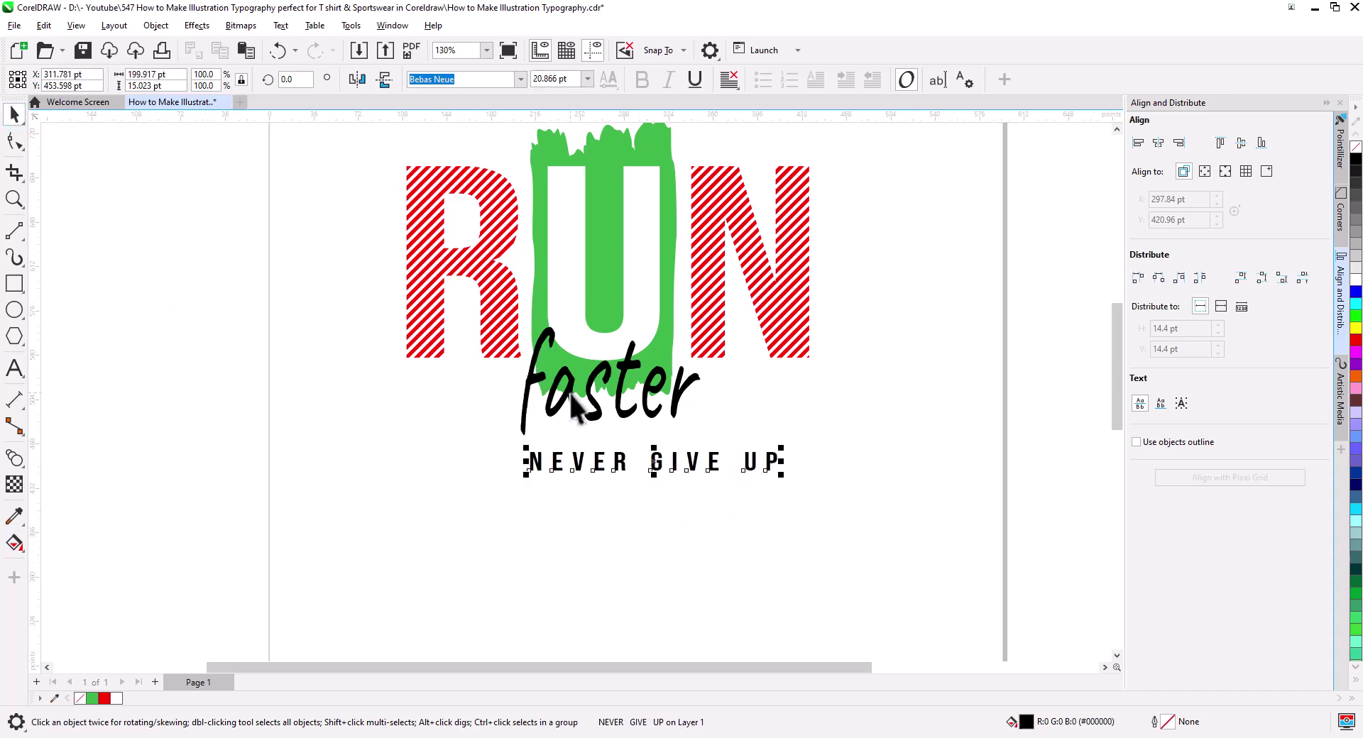
Step: Centre "NEVER GIVE UP" horizontally under "faster" and move it up slightly closer to that word
shift+click(595, 418)
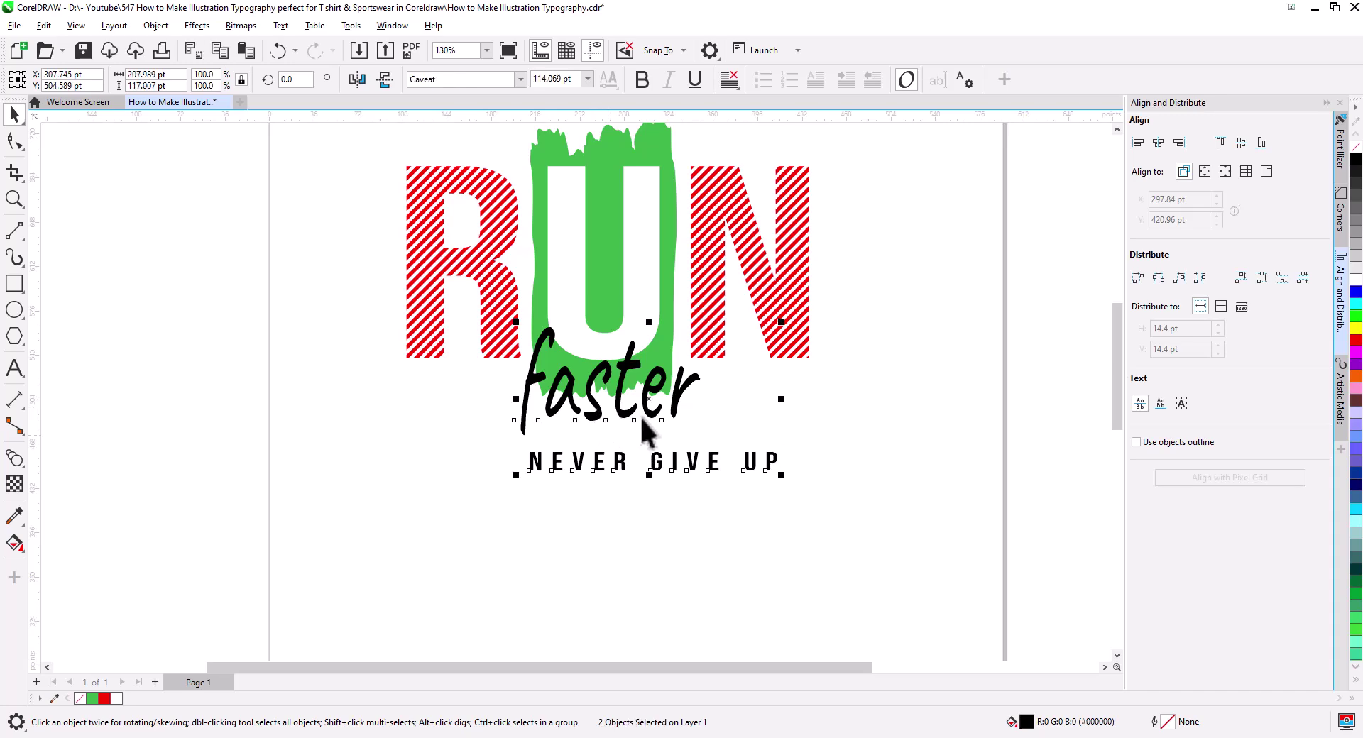
click(1161, 144)
click(750, 475)
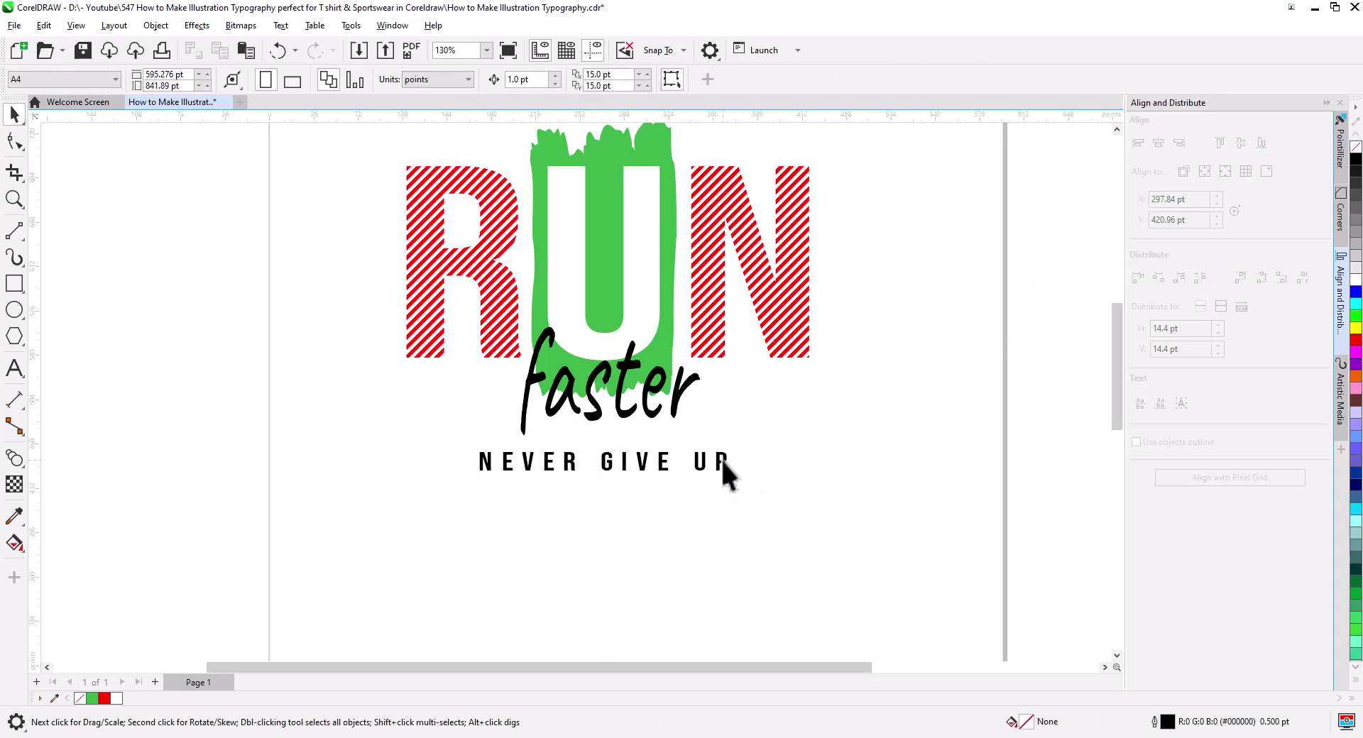
drag(722, 456, 724, 454)
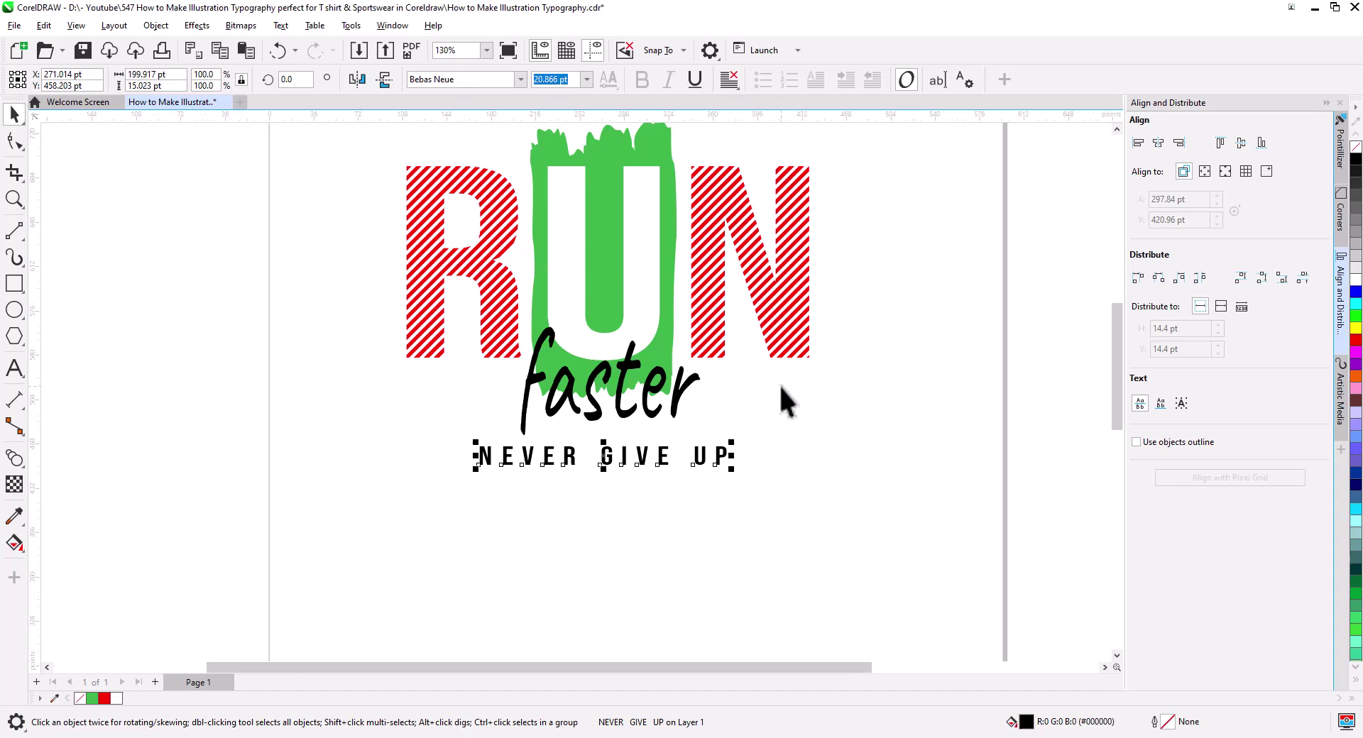
click(755, 433)
Step: Convert the "faster" and "NEVER GIVE UP" texts to curves
click(687, 401)
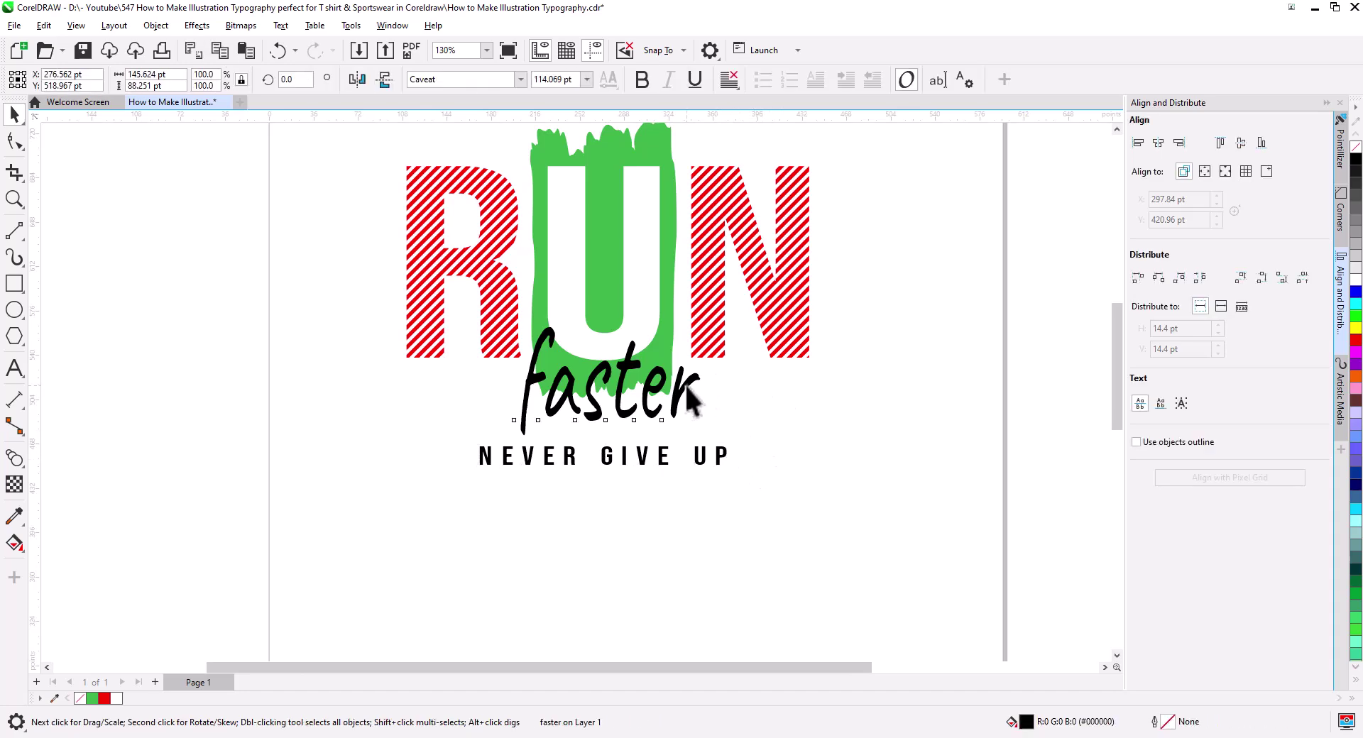
right_click(687, 399)
key(Escape)
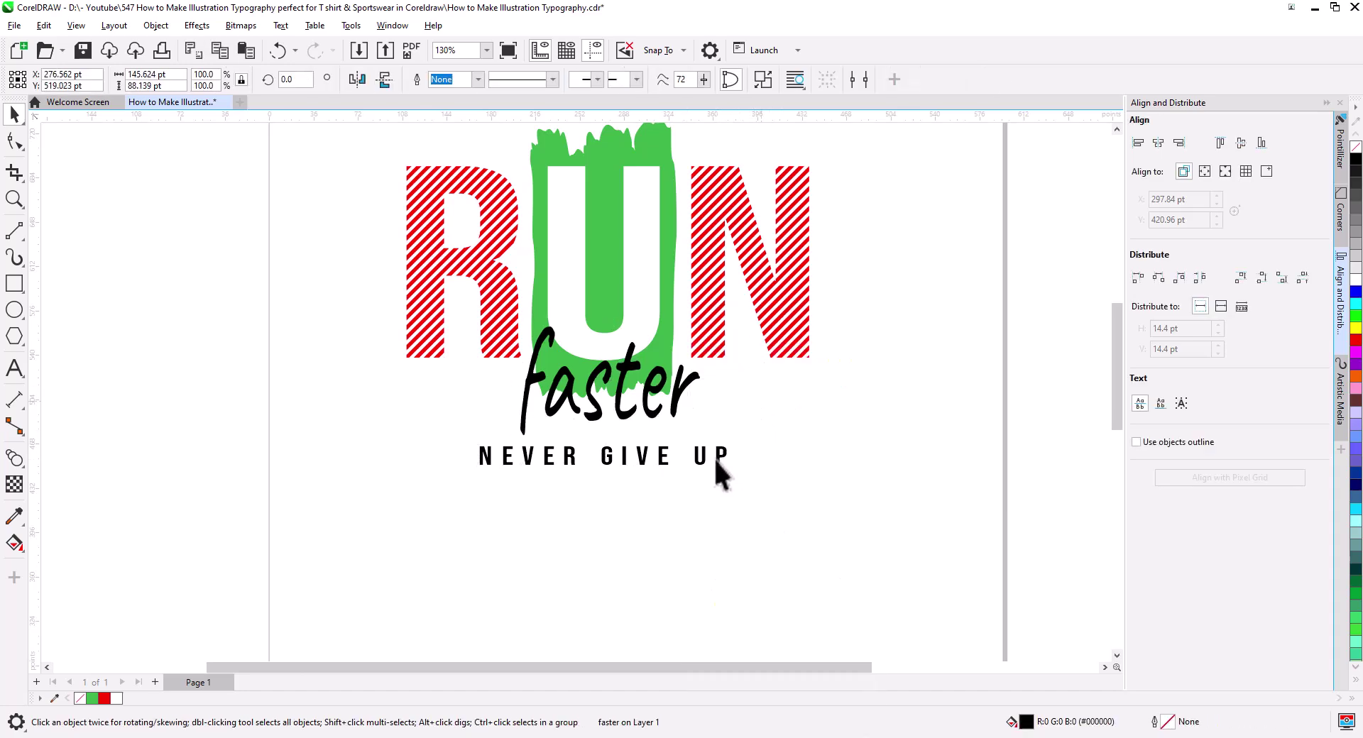
click(710, 456)
click(703, 456)
right_click(703, 456)
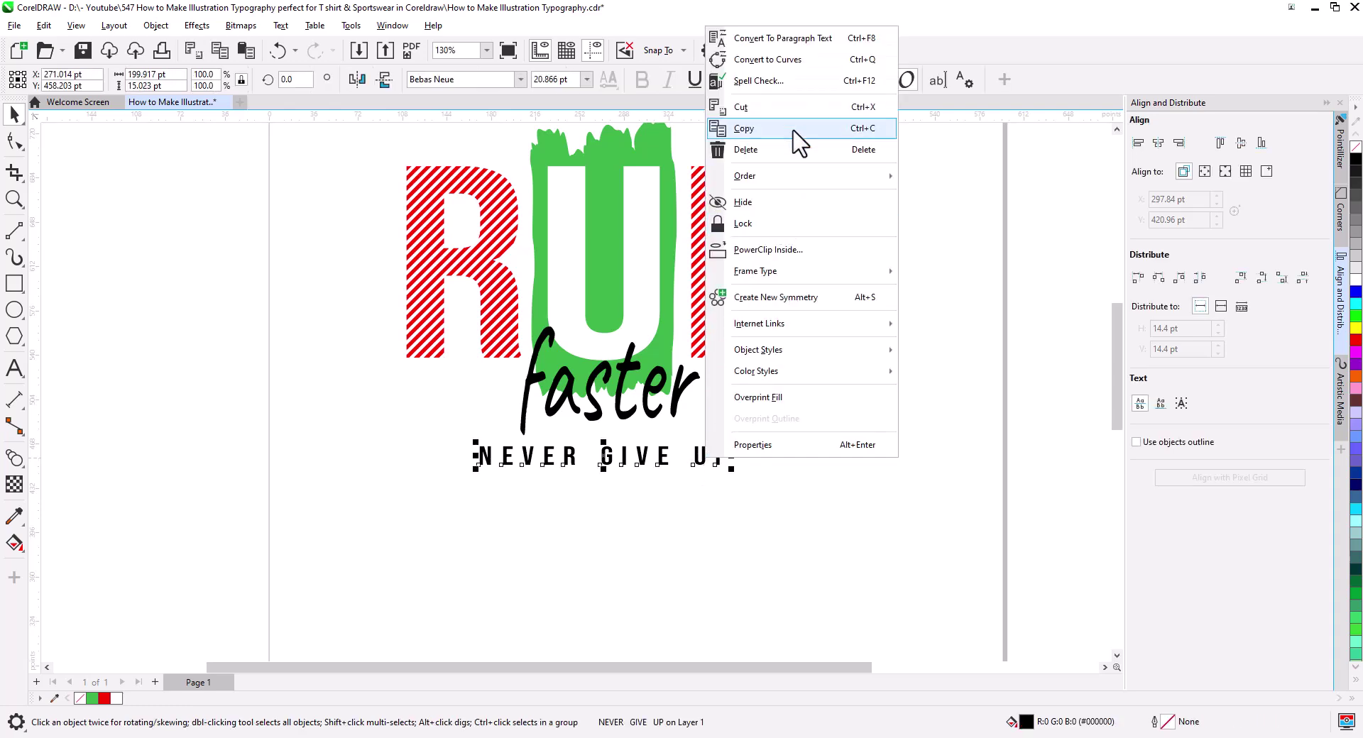
key(Escape)
key(Escape)
Step: Select all parts of the design and centre them horizontally on one another
click(757, 301)
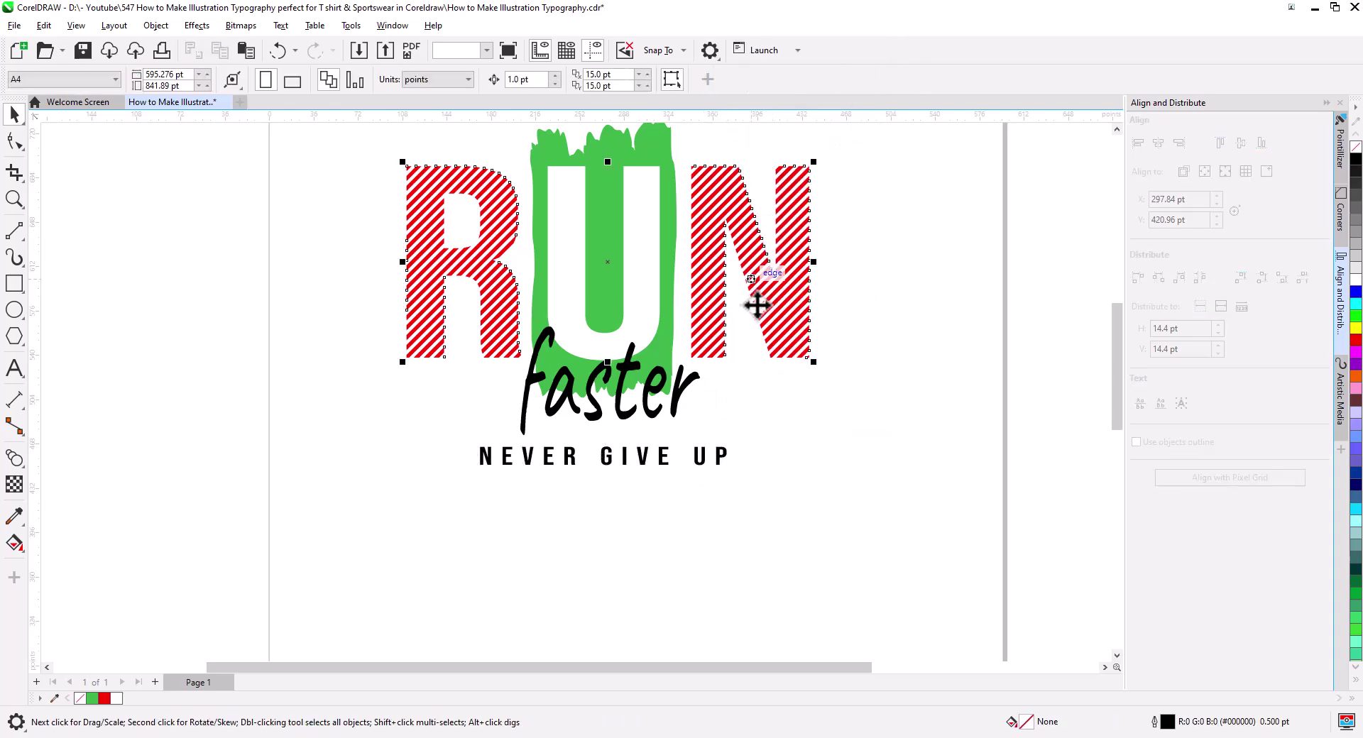
click(765, 395)
scroll(765, 398, down, 1)
key(ctrl+a)
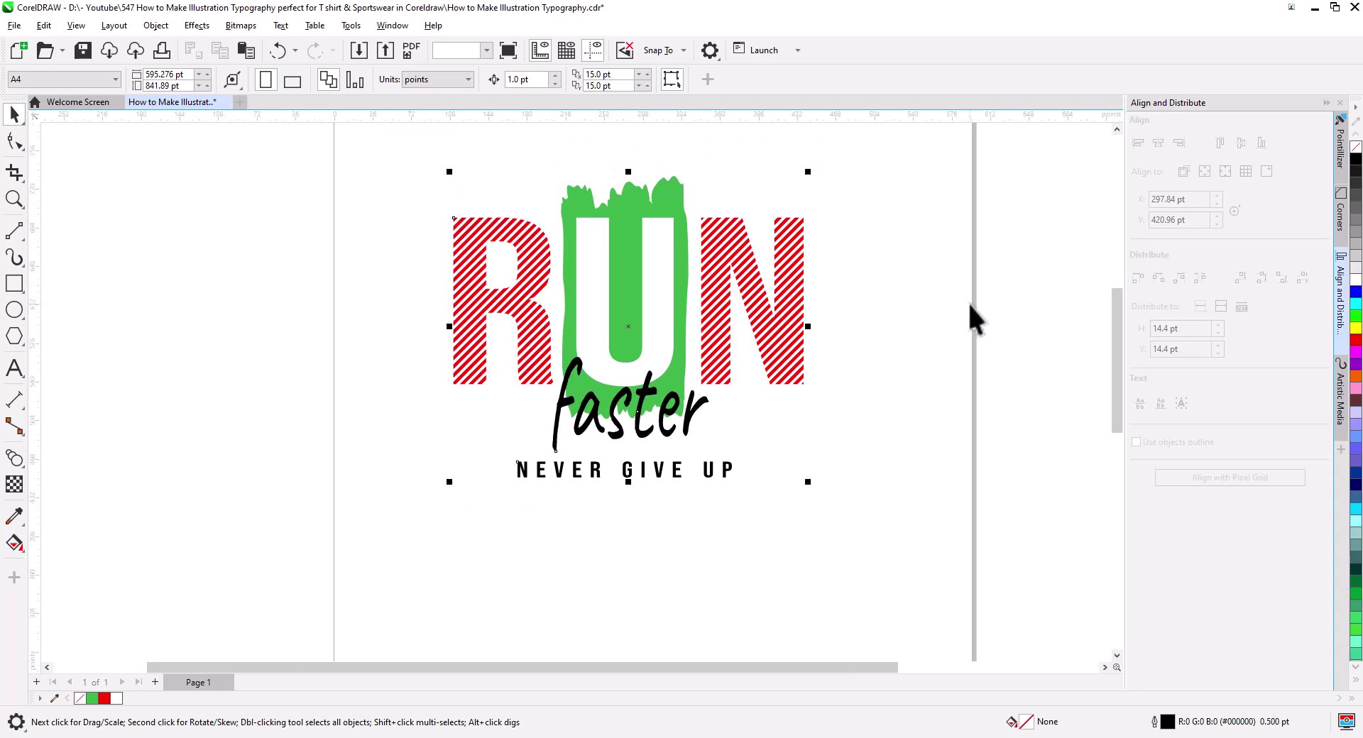
click(1158, 143)
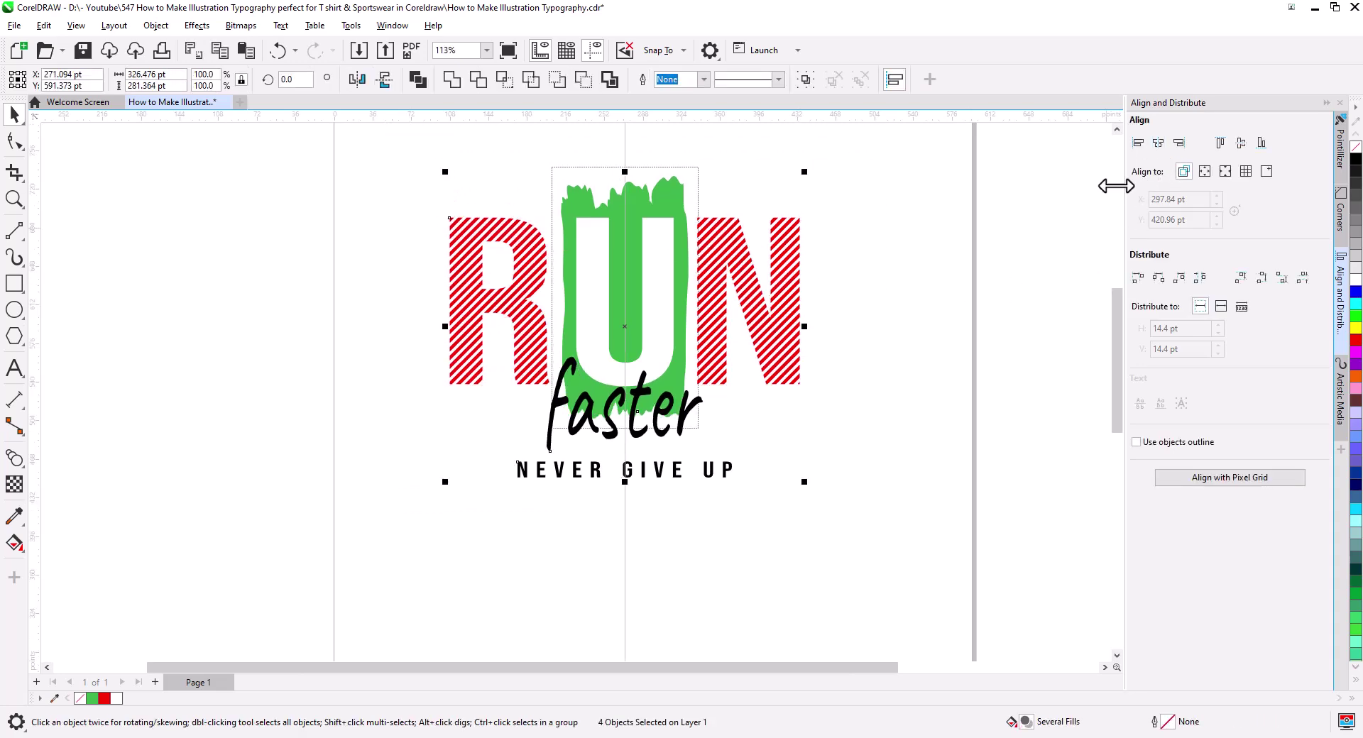
click(907, 335)
Step: Draw a thin rectangle about 47 by 4.5 pt before "NEVER GIVE UP" and align its left edge with the letter R
key(h)
drag(806, 426, 795, 409)
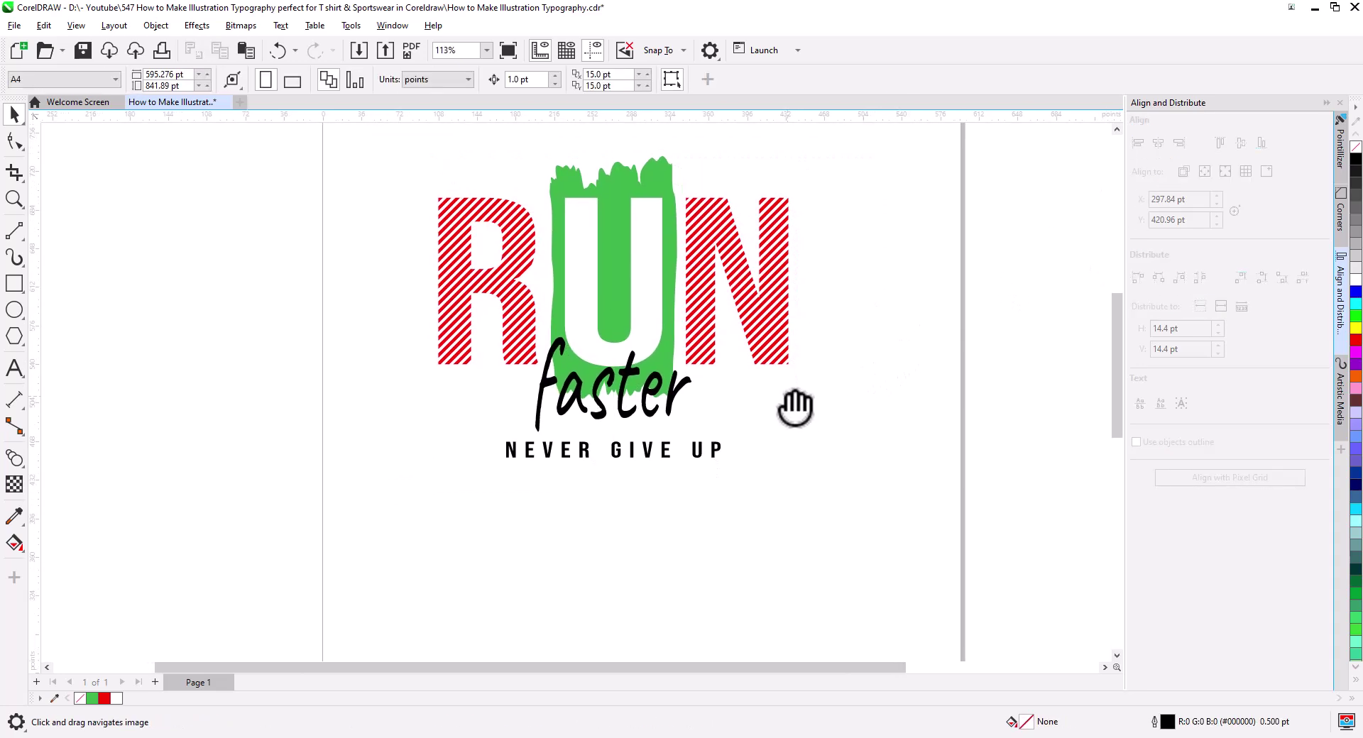
scroll(728, 407, up, 3)
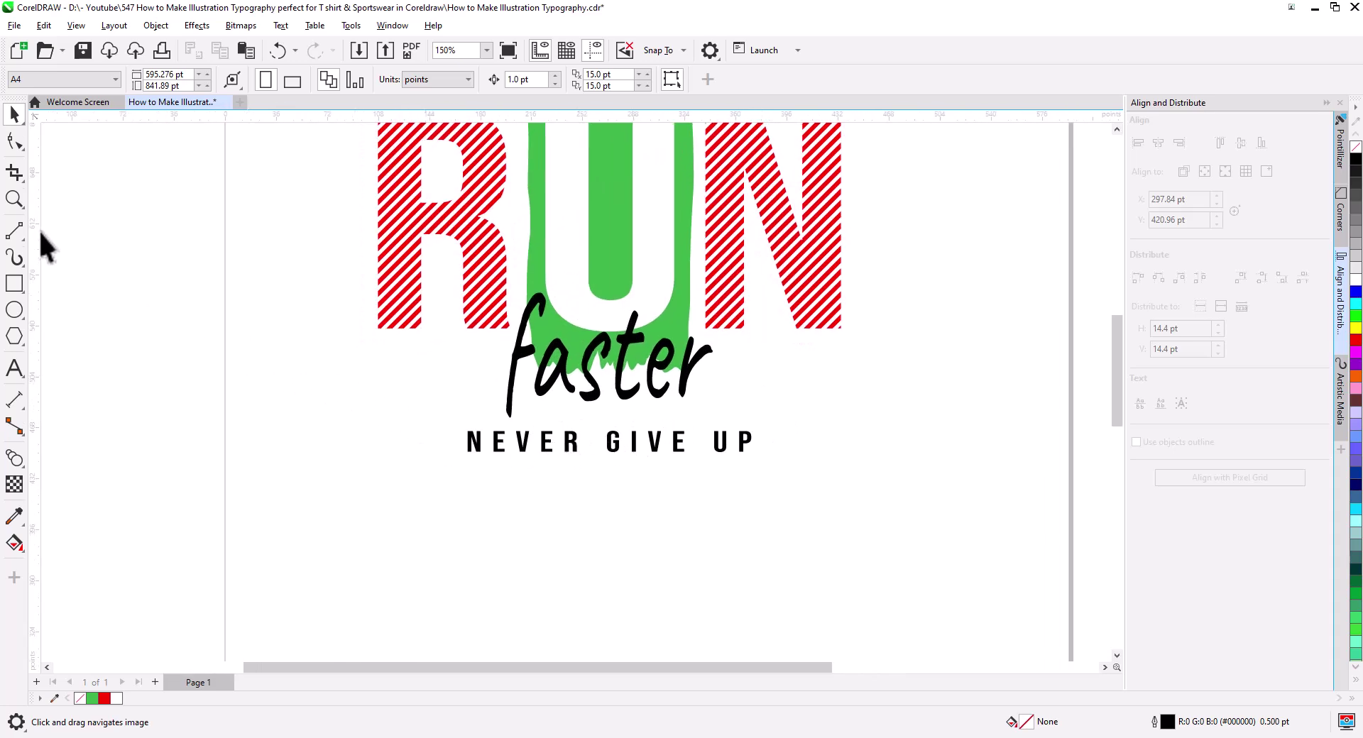
click(15, 284)
drag(371, 441, 438, 446)
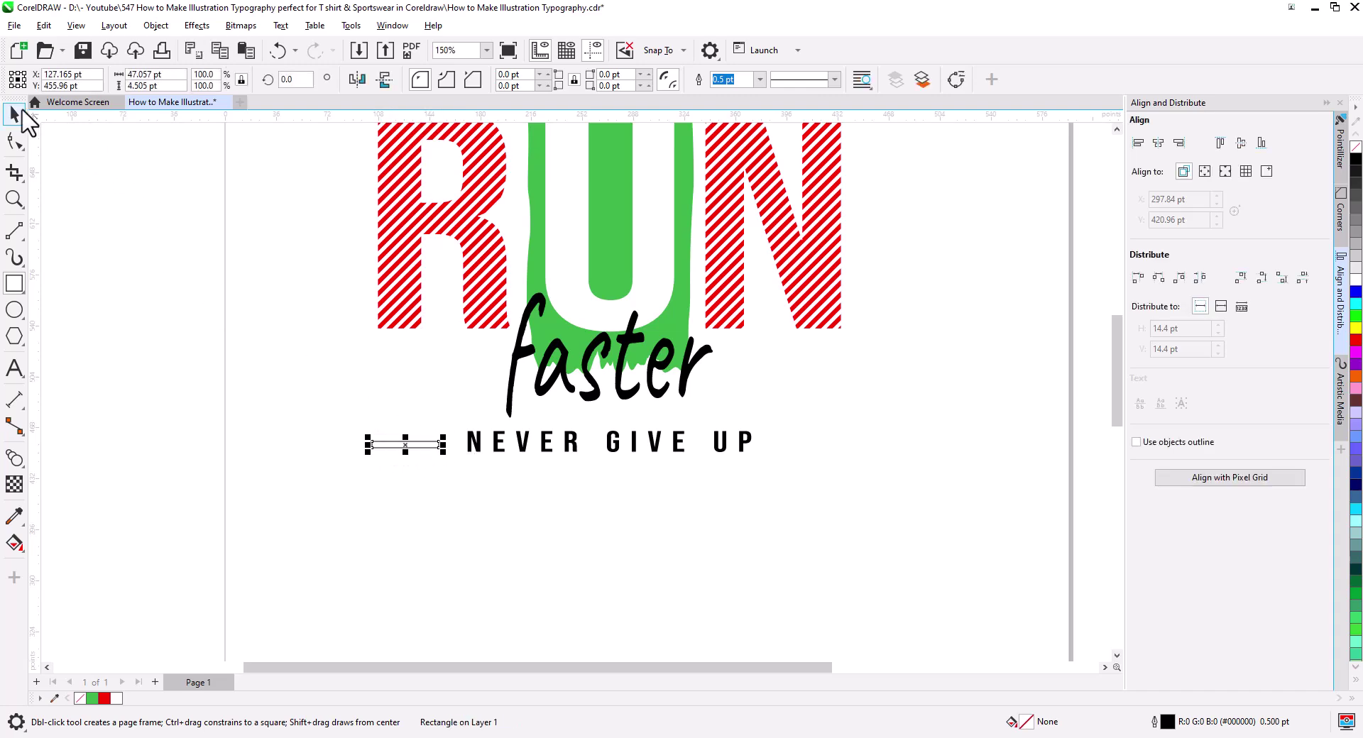
key(space)
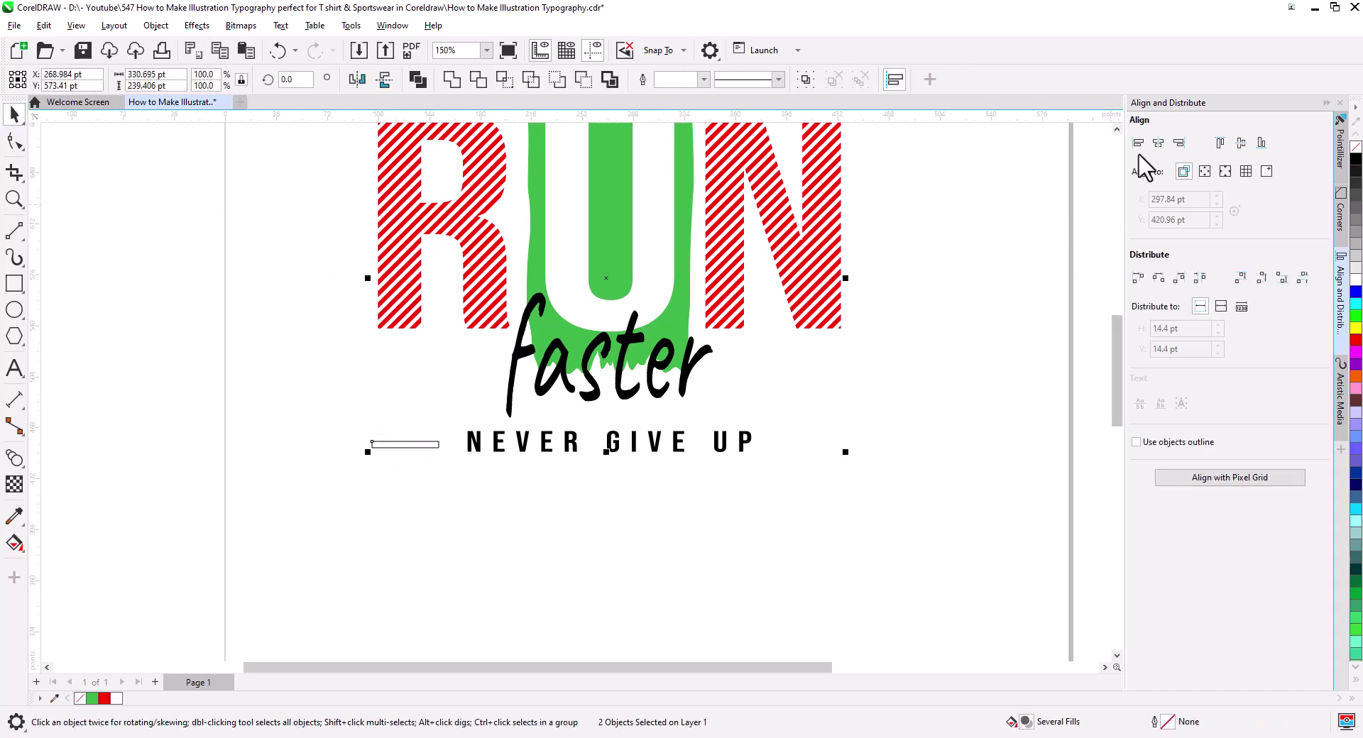
click(1138, 143)
click(426, 445)
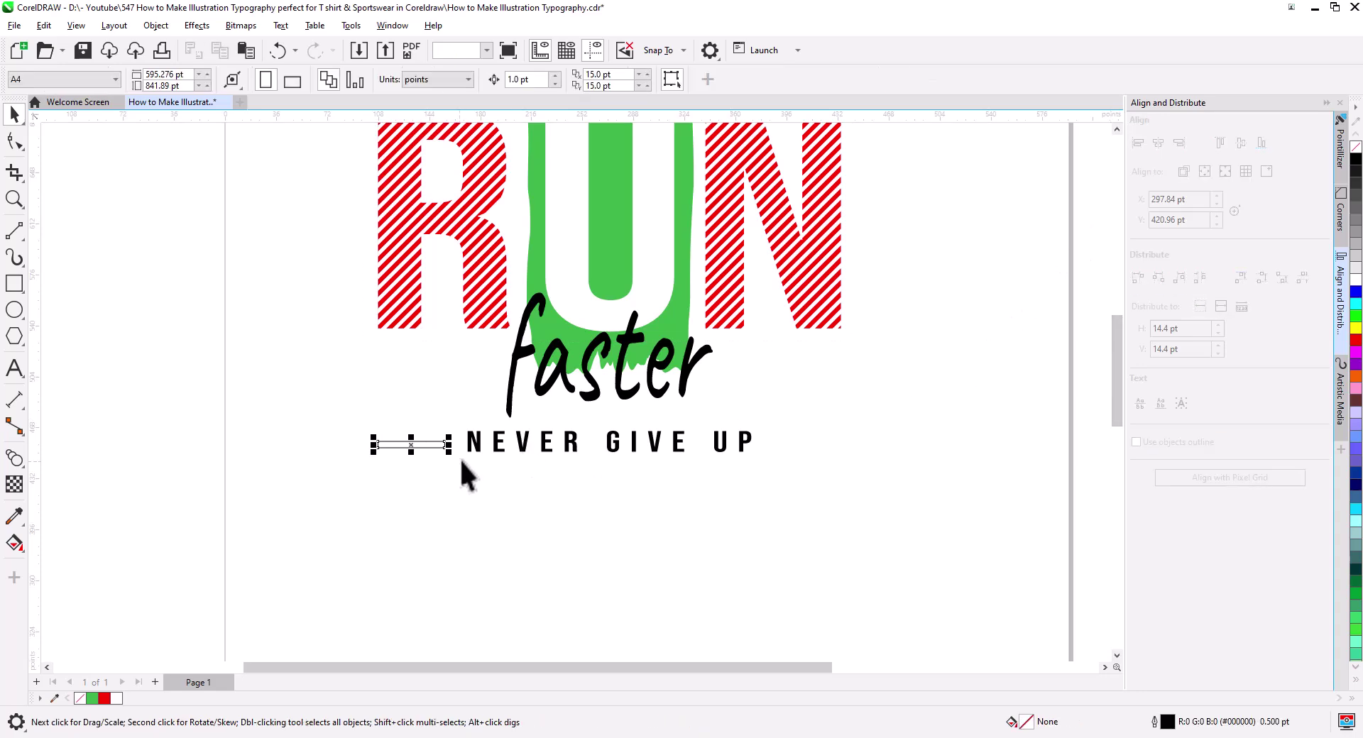
Step: Copy the thin bar to after "NEVER GIVE UP", align it with the right edge of the letter N, and combine both bars
drag(445, 446, 802, 451)
click(839, 480)
key(ctrl+a)
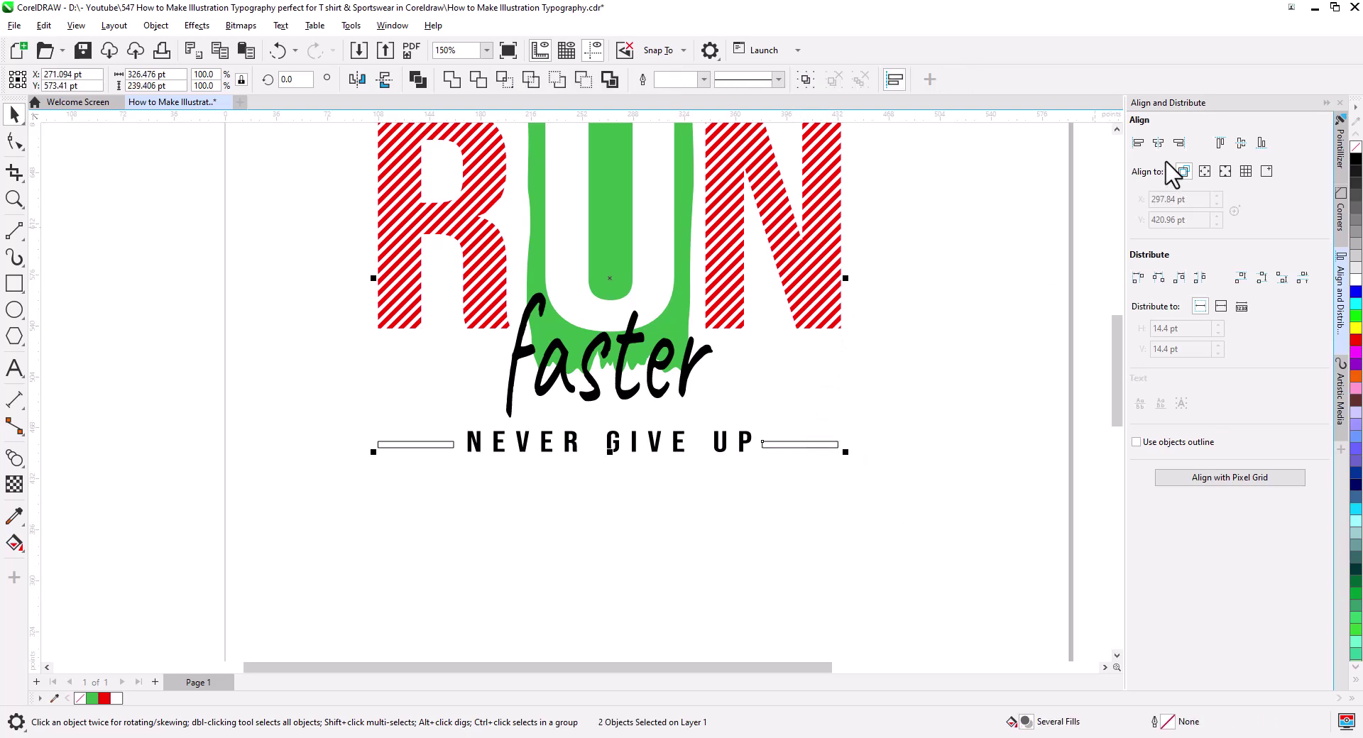
click(800, 443)
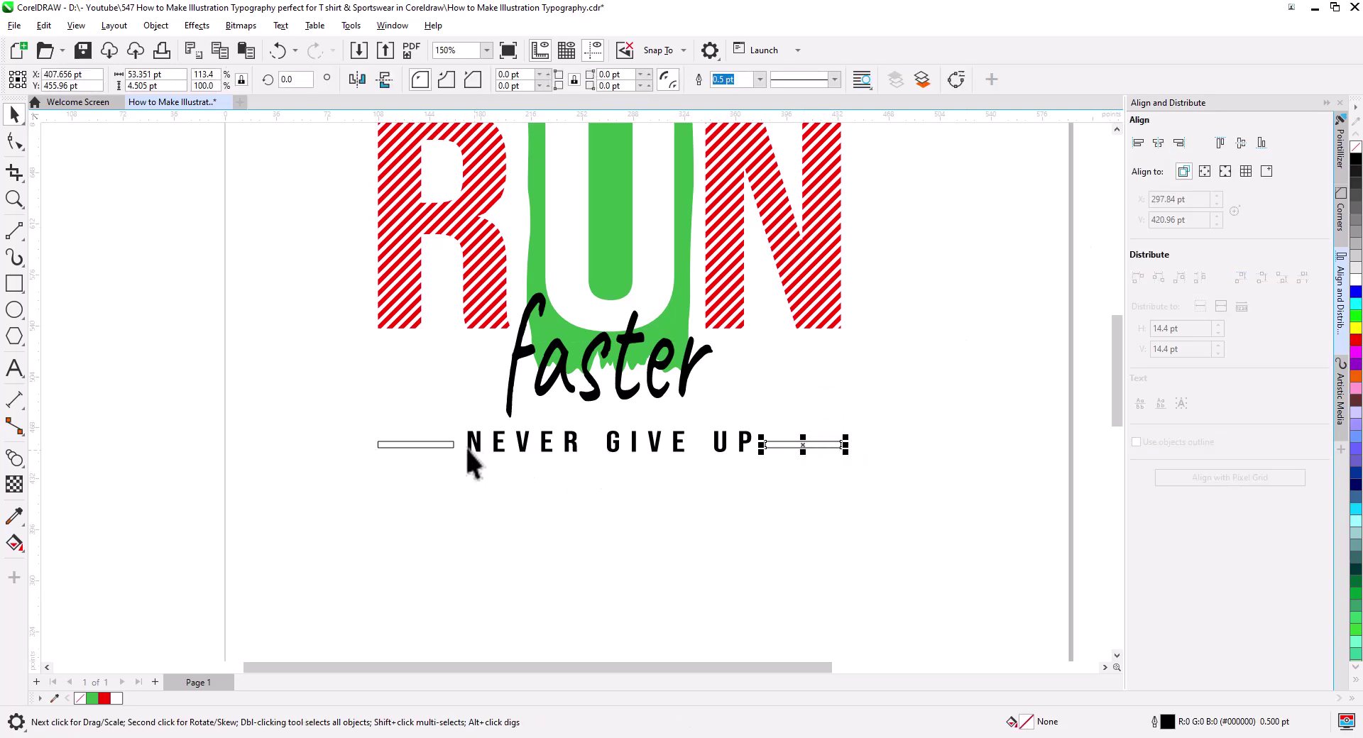
shift+click(441, 446)
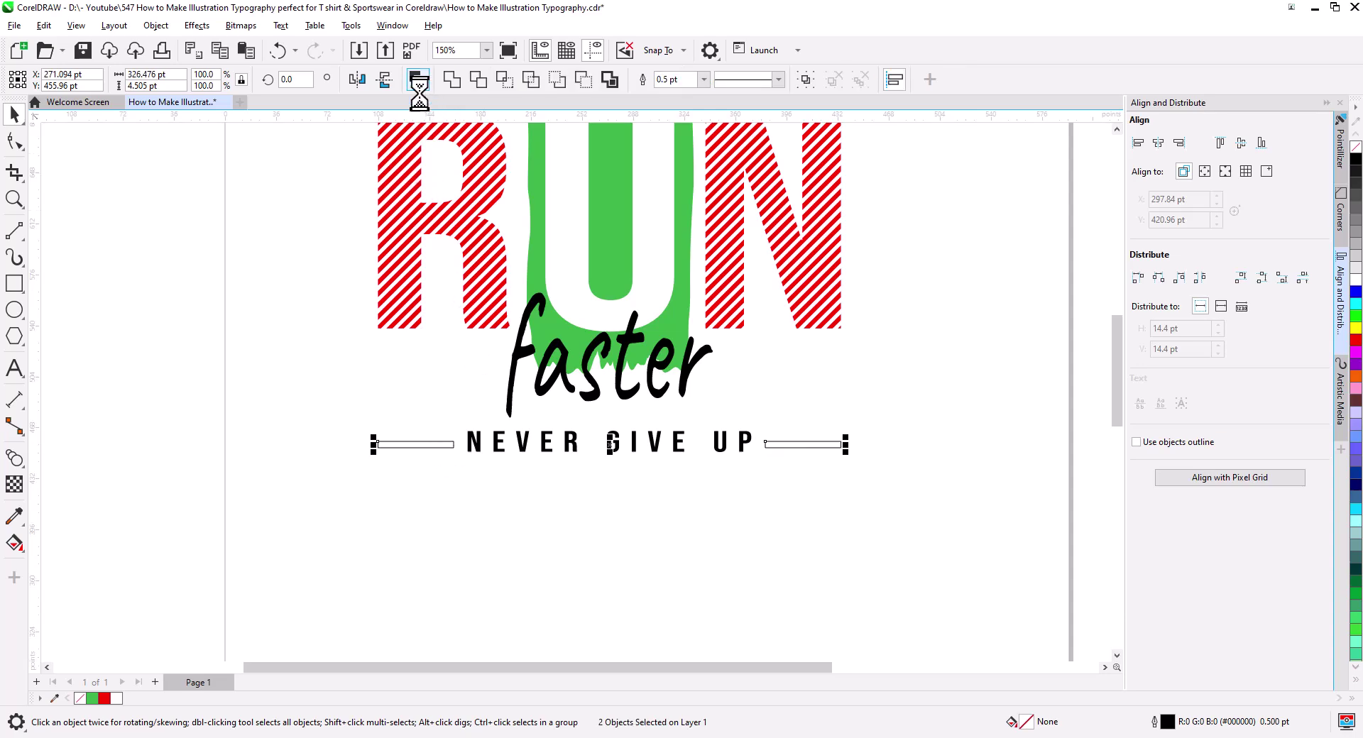
Step: Fill the "NEVER GIVE UP" tagline with the same green as the torn-edge shape
click(617, 458)
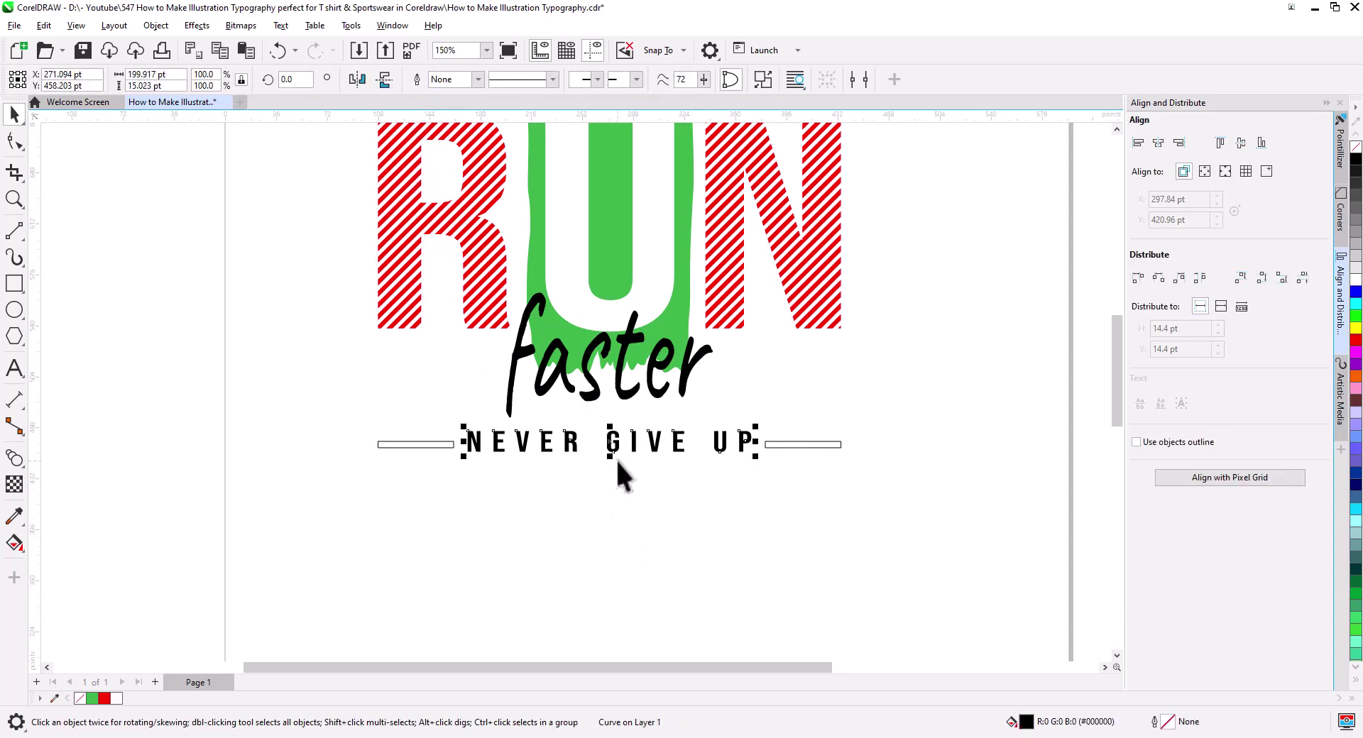
click(92, 699)
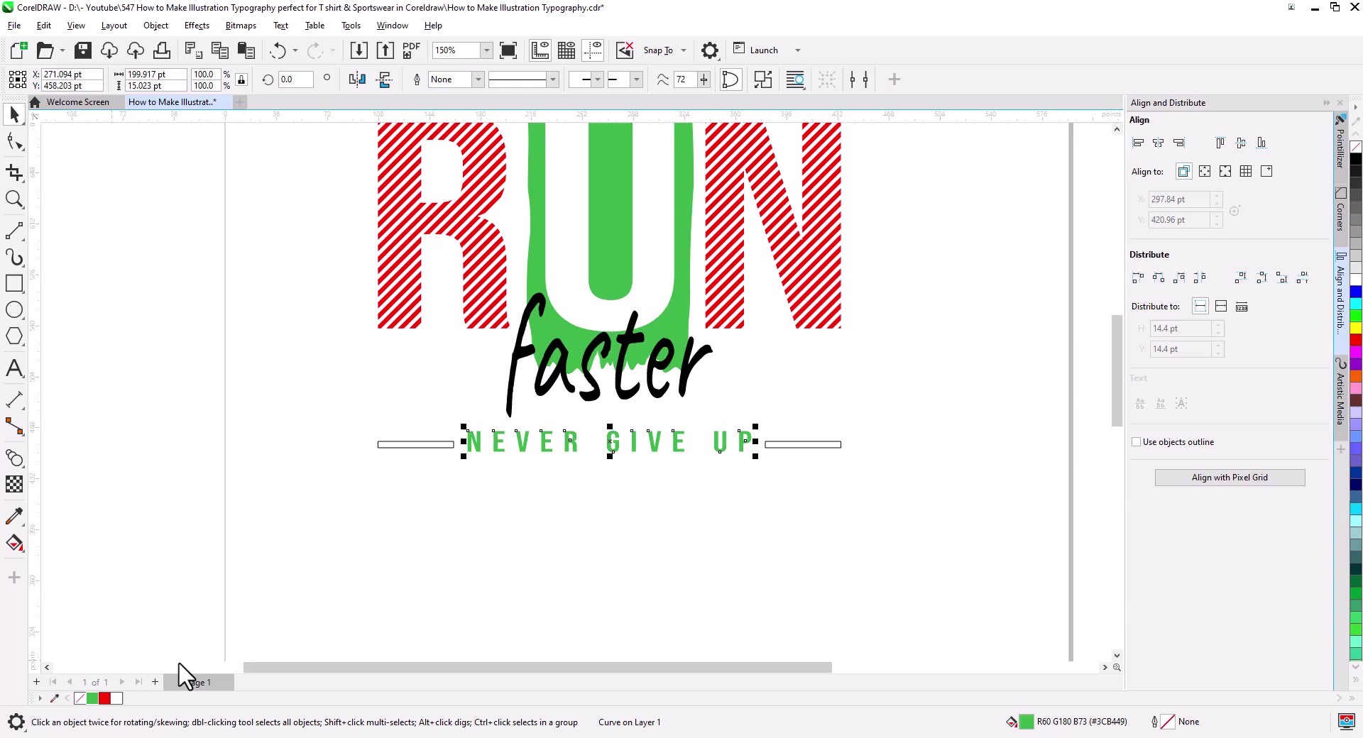
click(556, 564)
Step: Combine the two bars, the word "faster" and the striped R and N into a single red object
click(773, 444)
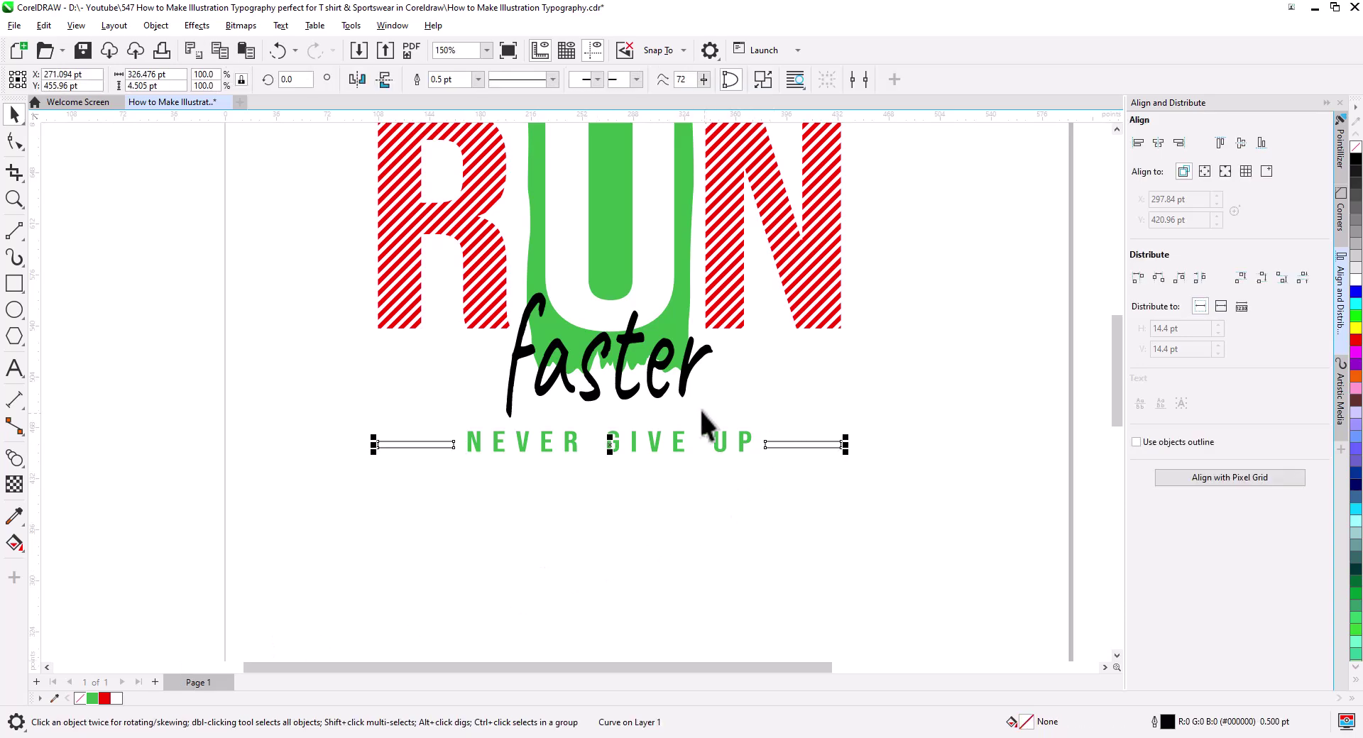
shift+click(738, 317)
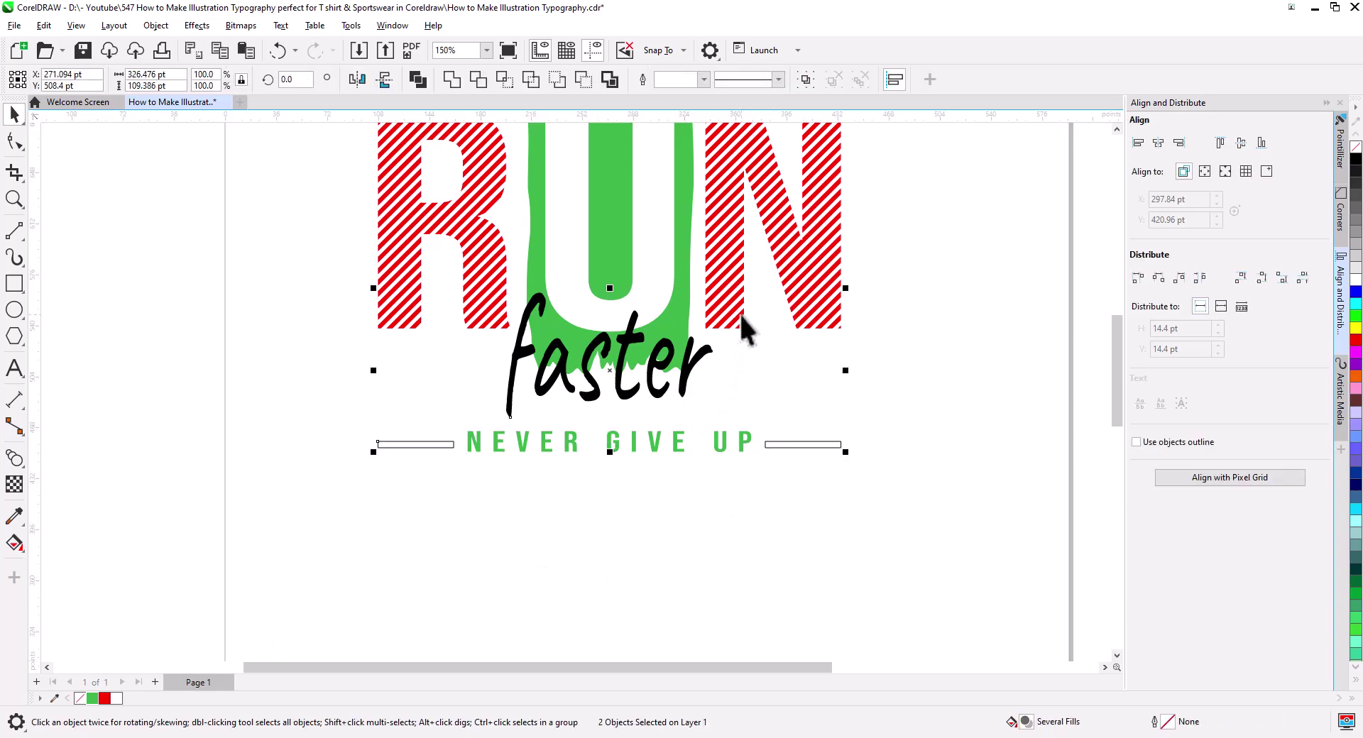
click(417, 78)
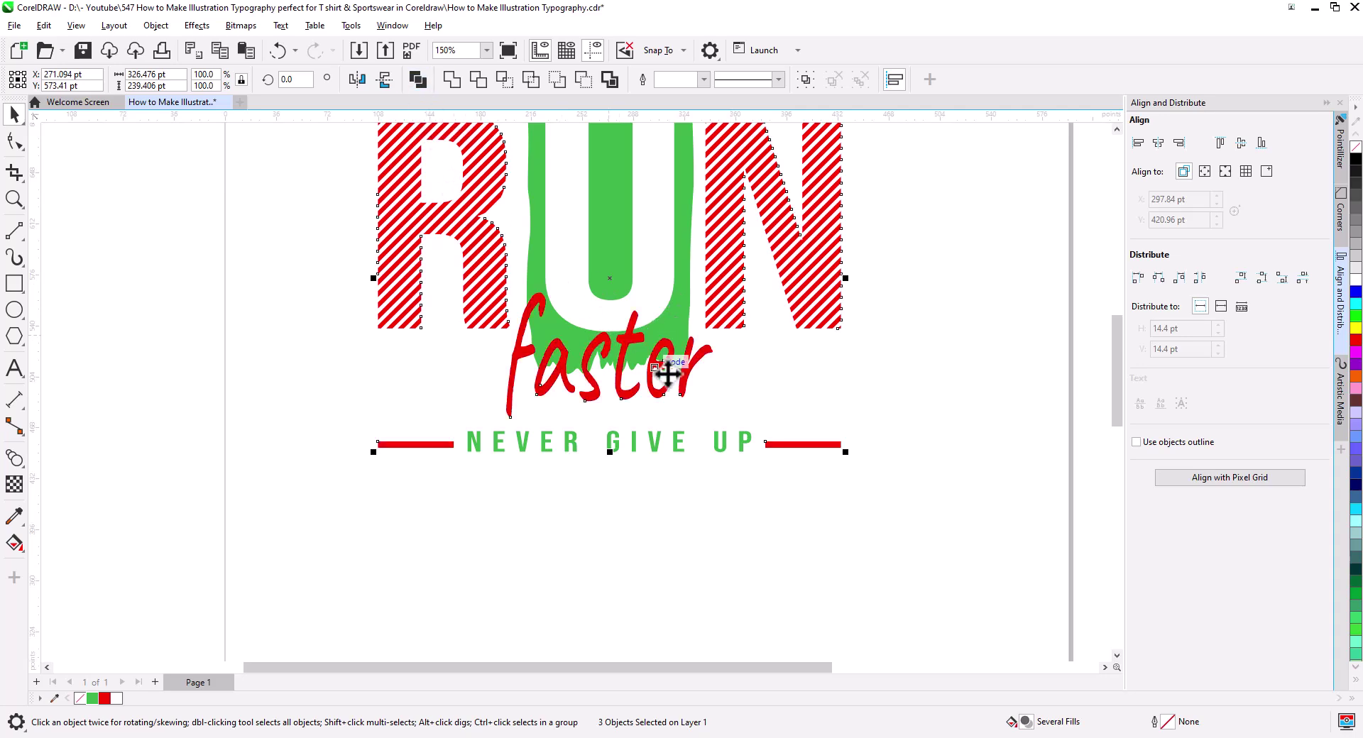
click(830, 387)
scroll(823, 378, down, 1)
scroll(825, 380, down, 1)
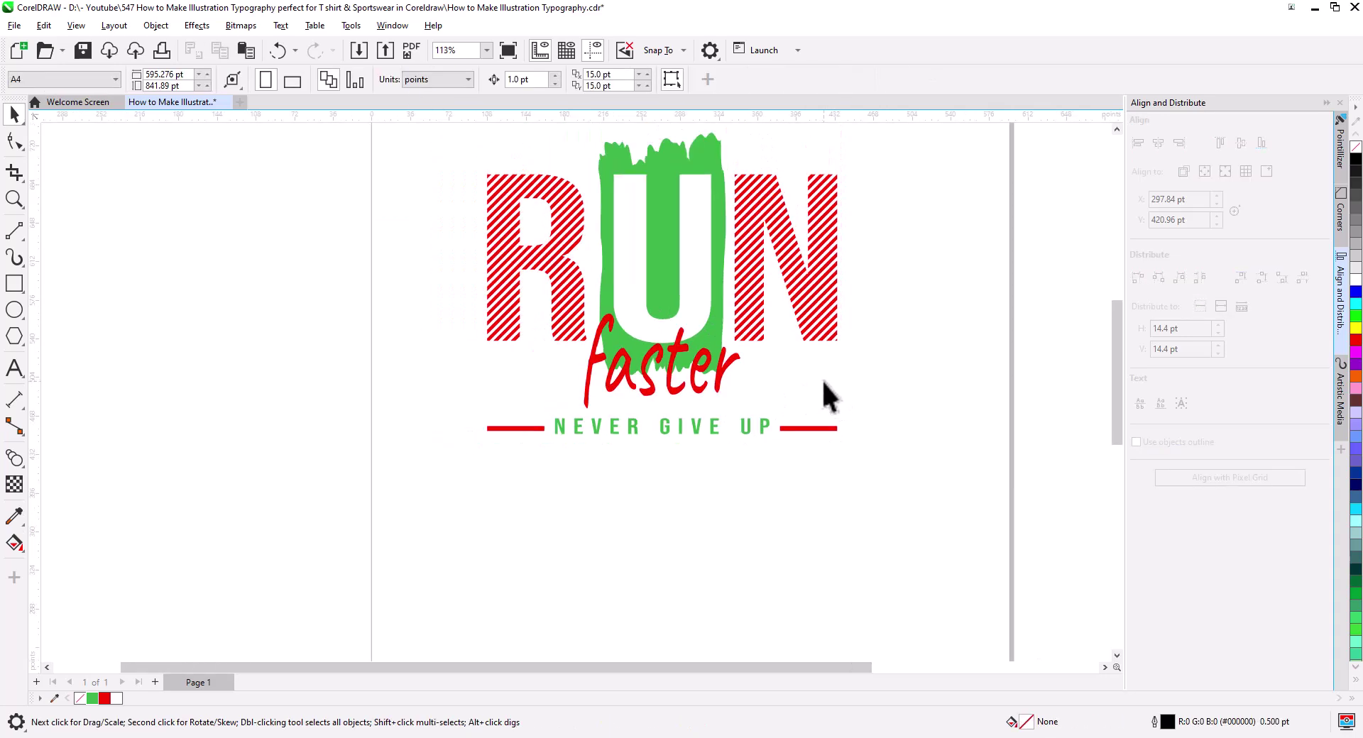
scroll(818, 376, down, 1)
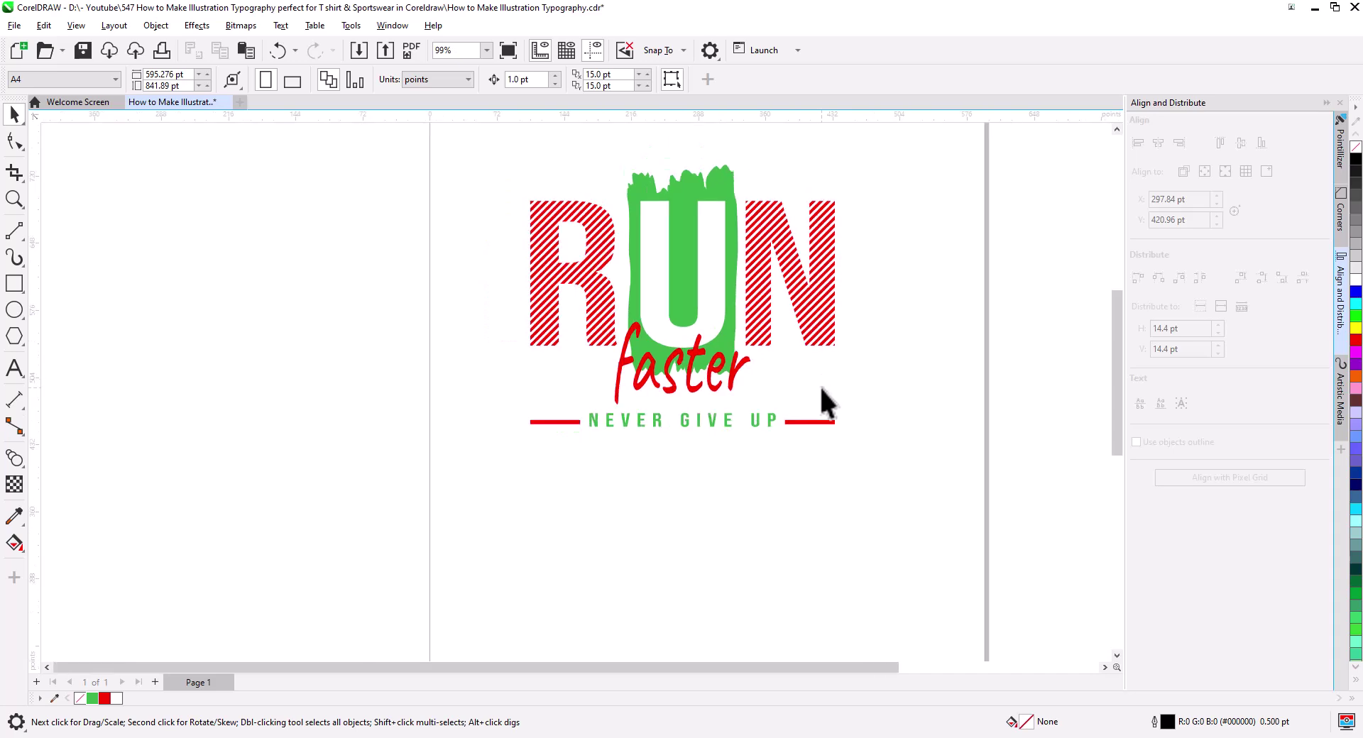
Step: Draw a rectangle about 540 by 359 pt around the whole design
drag(555, 303, 465, 132)
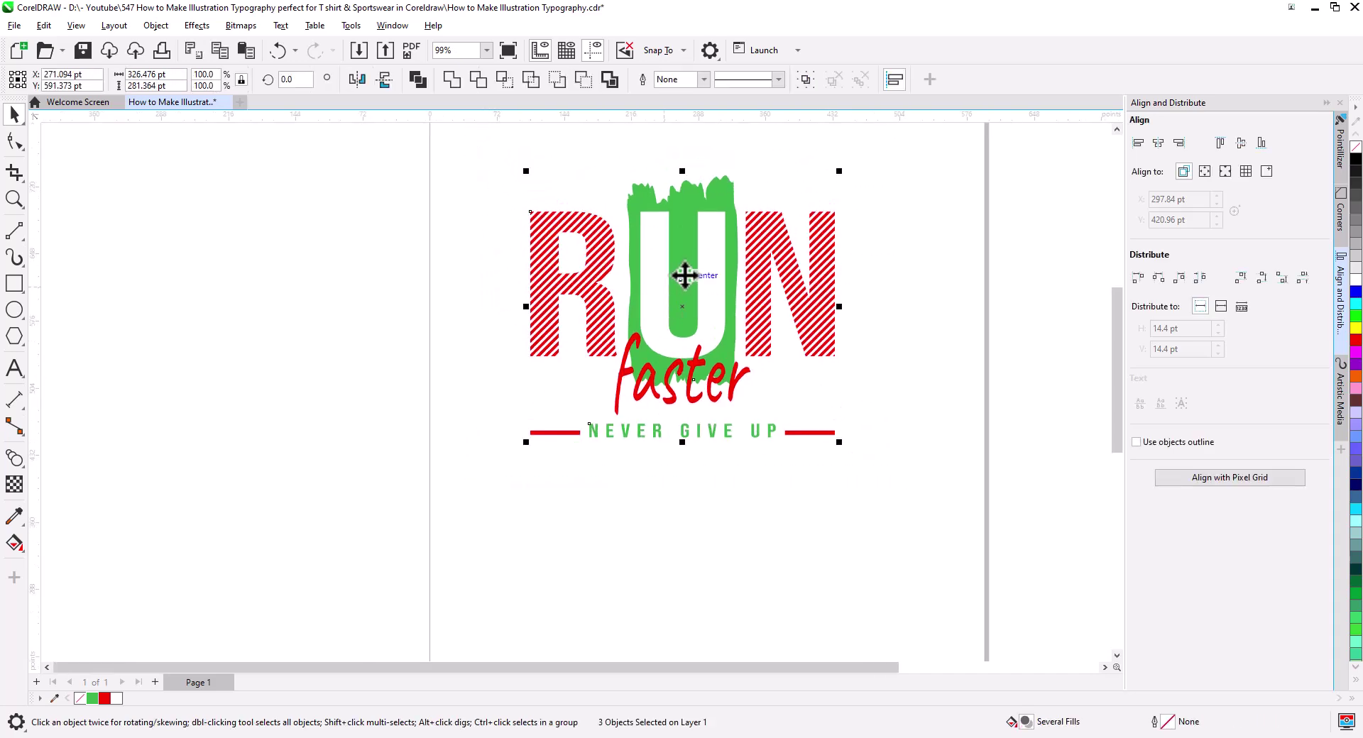
click(14, 284)
drag(451, 153, 954, 487)
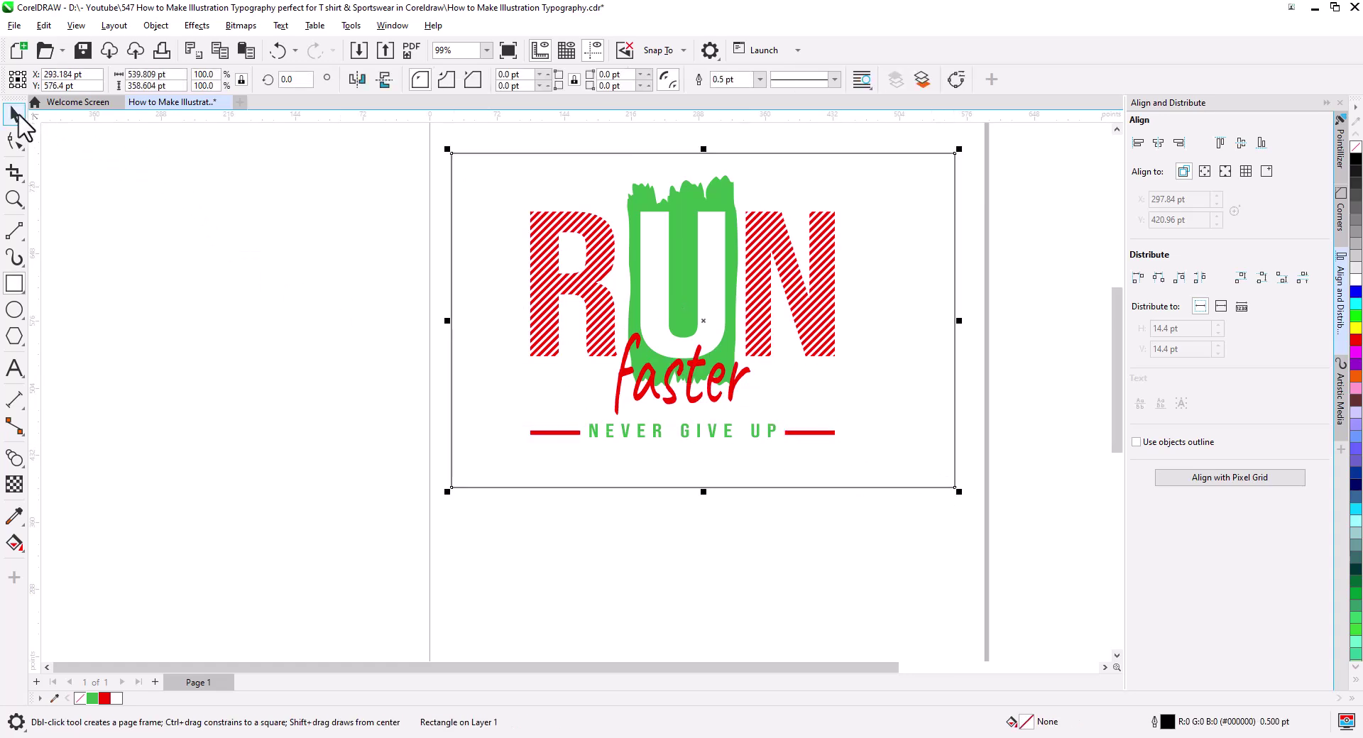
Step: Send the rectangle to the back of the page and fill it with black as a background
right_click(508, 182)
mouse_move(568, 310)
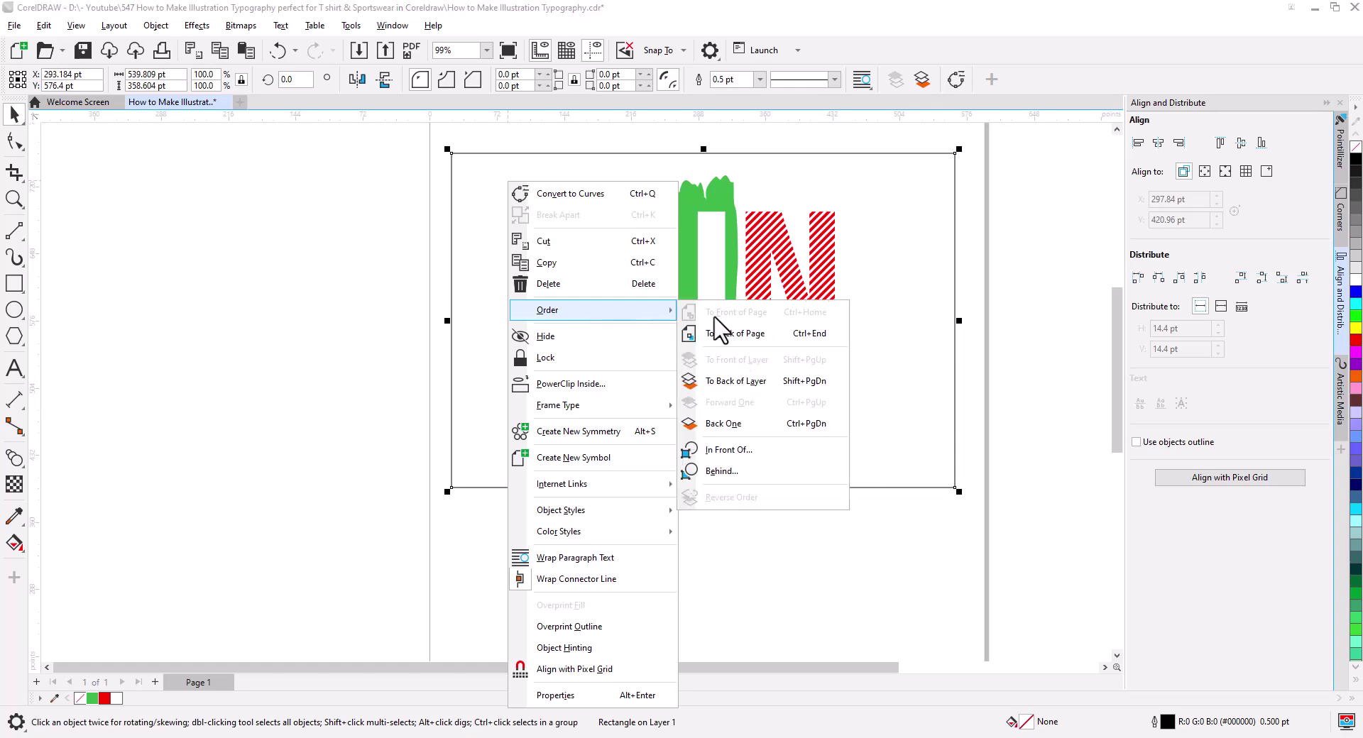
click(731, 333)
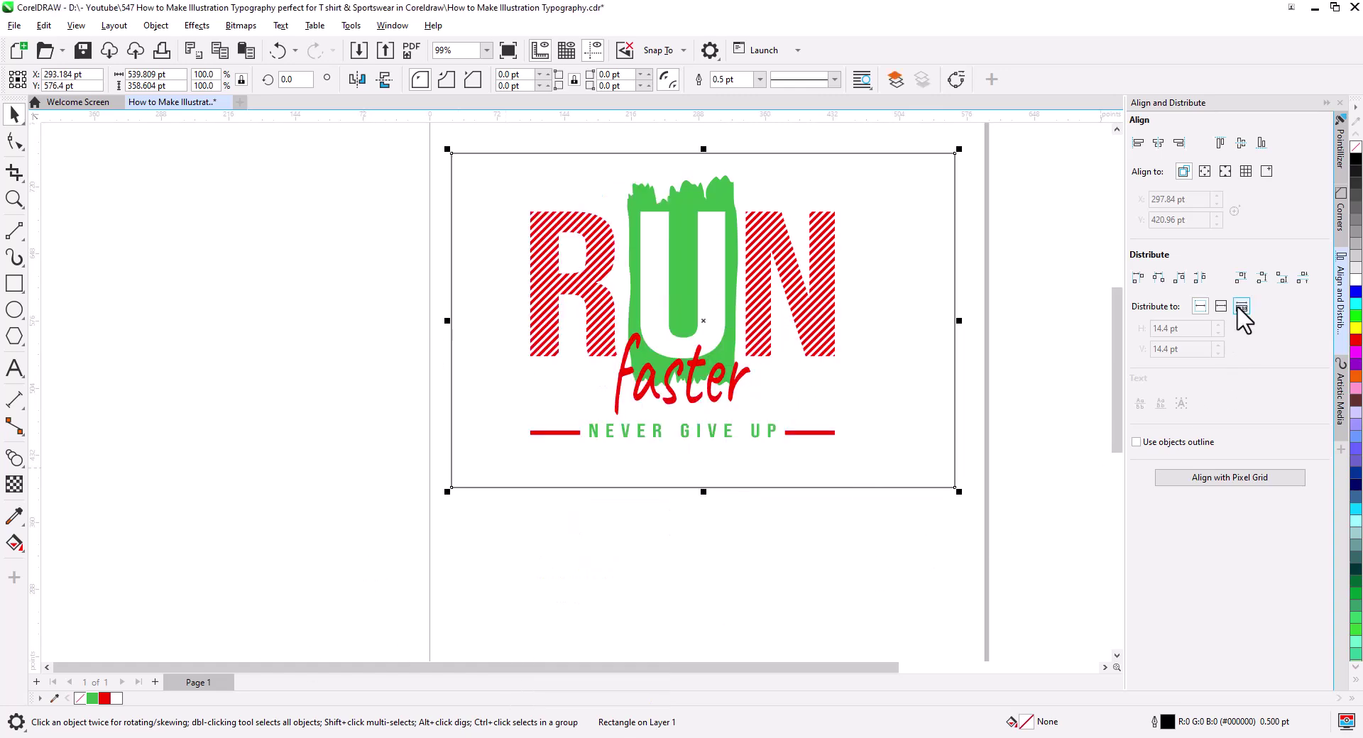
click(1355, 159)
click(1062, 371)
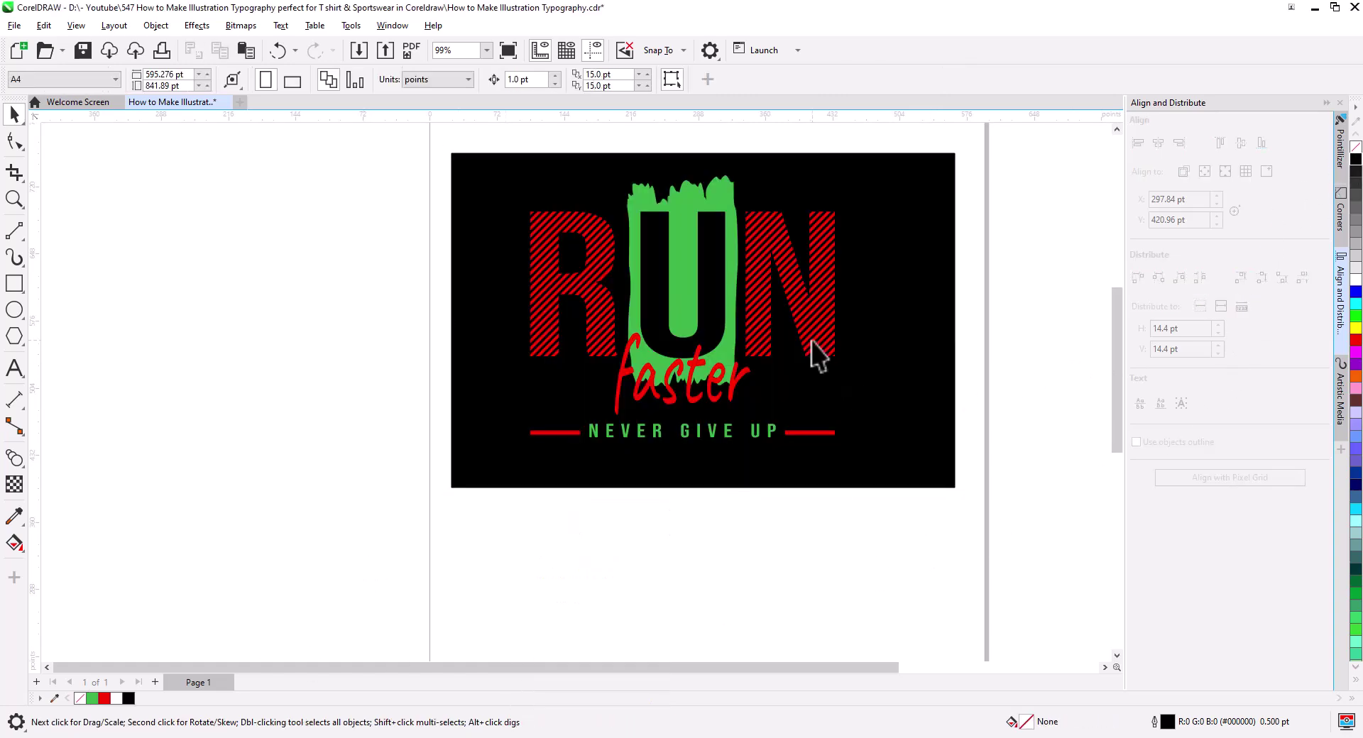
Step: Recolour the combined striped R and N, "faster" and the side bars white
click(811, 341)
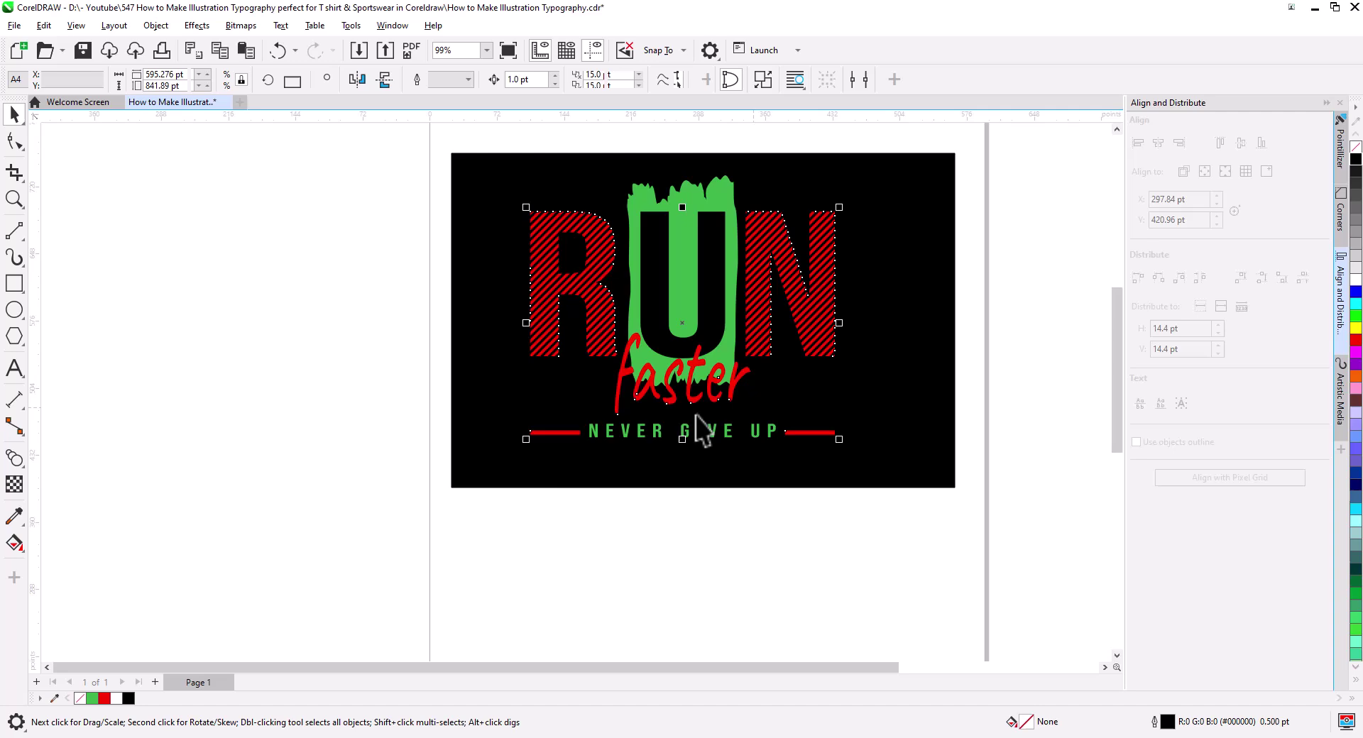
click(1355, 280)
click(1050, 416)
scroll(843, 417, up, 1)
drag(791, 316, 777, 386)
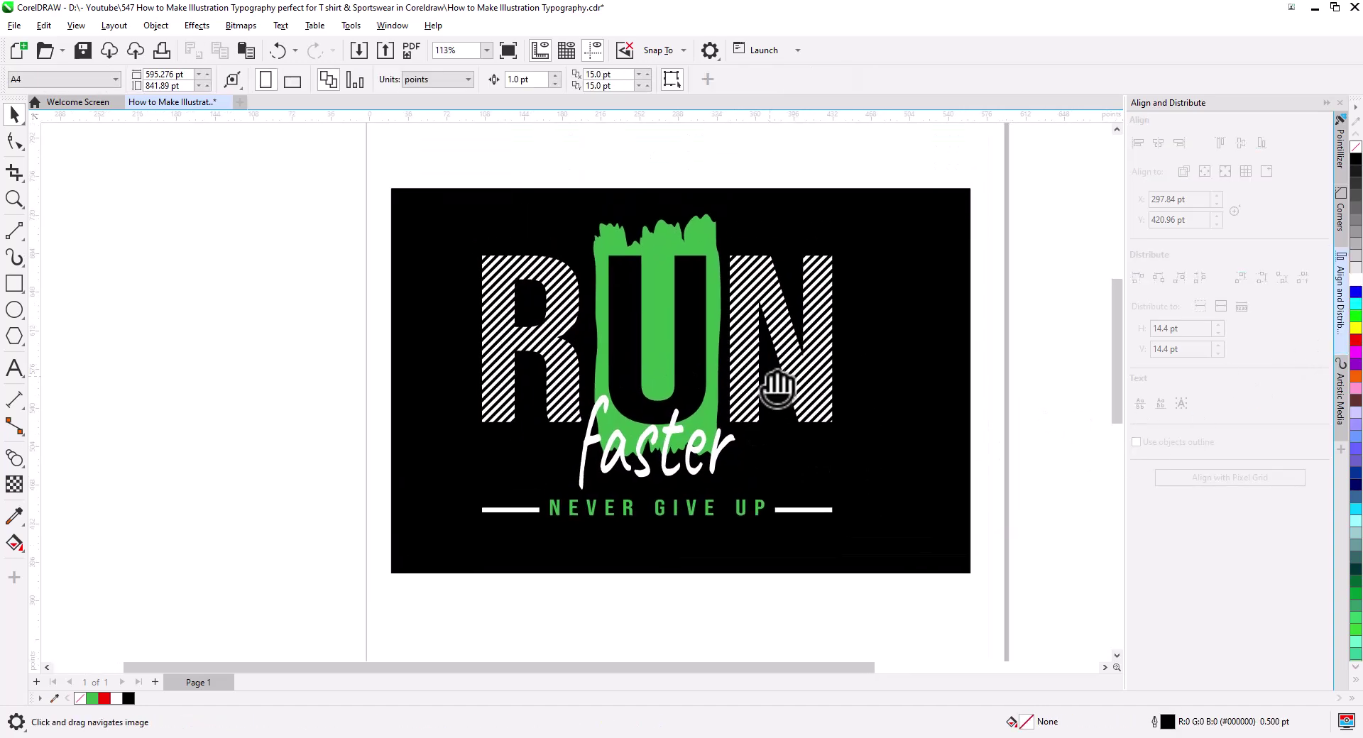
scroll(777, 387, up, 2)
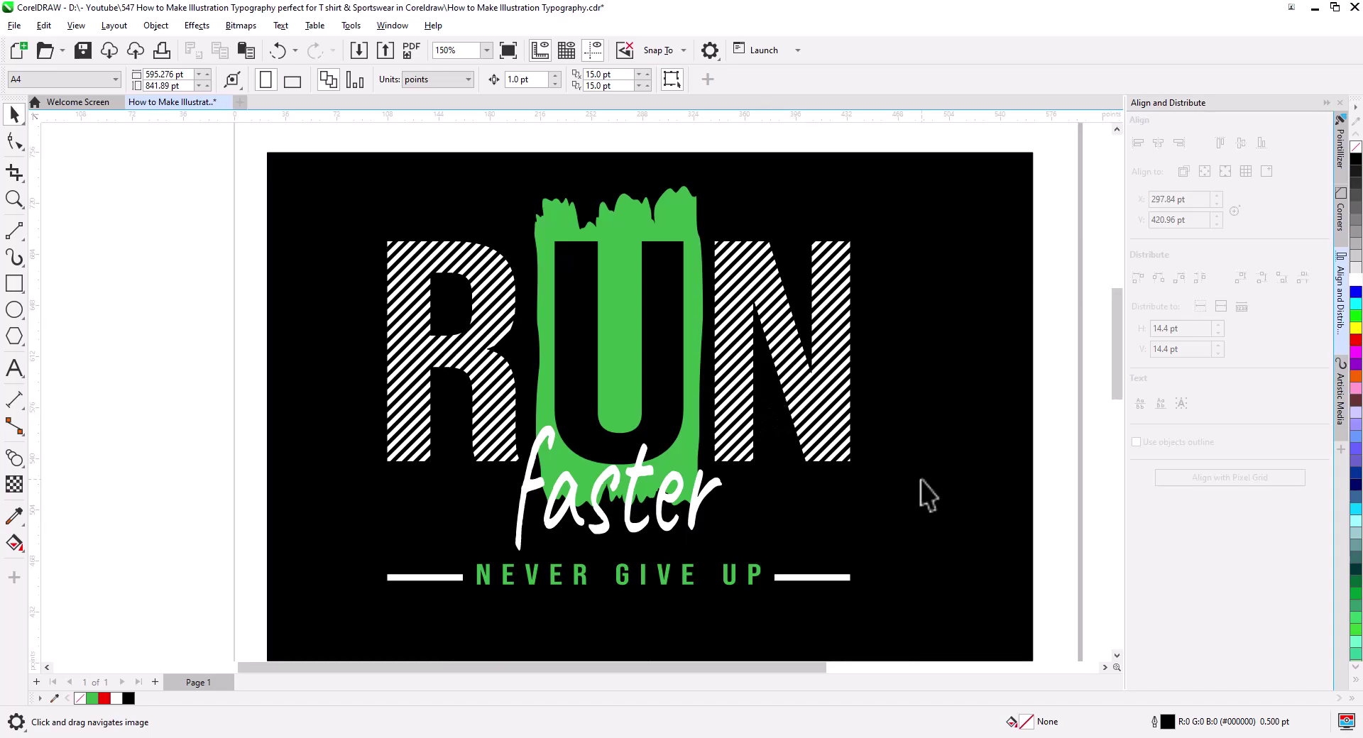